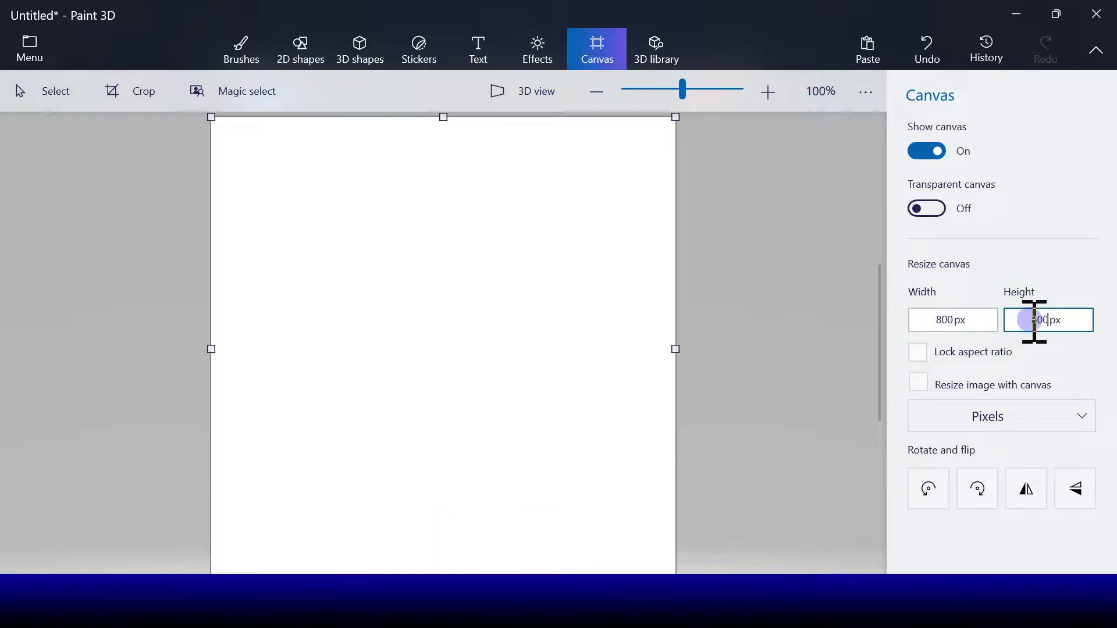
- Set the canvas height to 800 px and draw a tall, narrow vertical rectangle spanning the canvas near its left edge
key("Return")
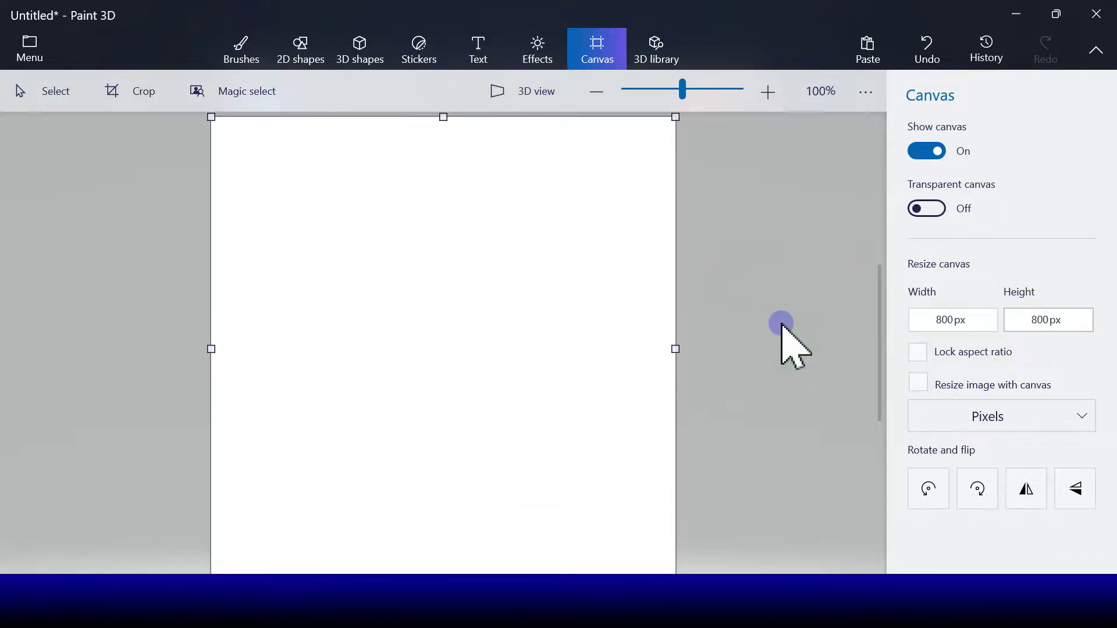
left_click(252, 64)
left_click(289, 61)
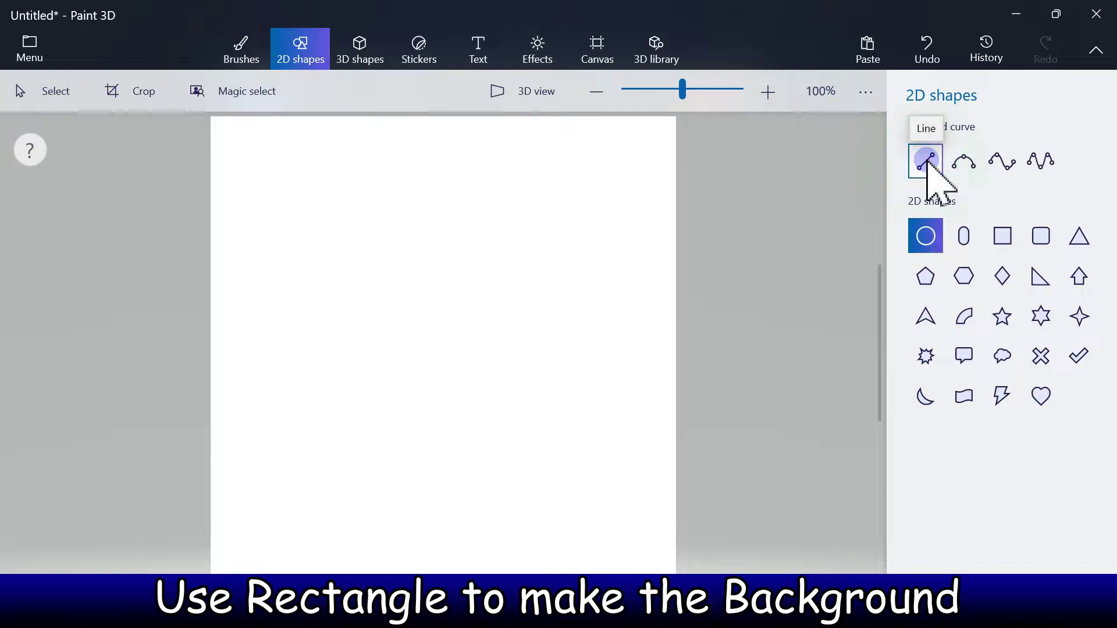
left_click(928, 162)
left_click(1005, 239)
left_click_drag(224, 137, 268, 567)
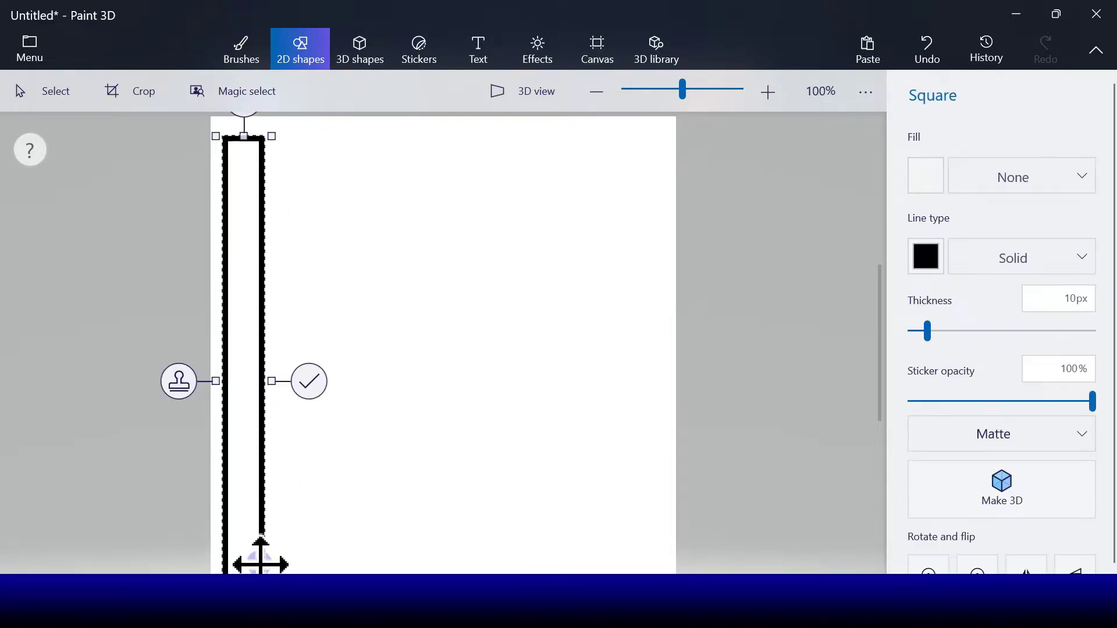
mouse_move(237, 536)
left_mouse_down()
mouse_move(242, 516)
mouse_move(268, 507)
left_mouse_up()
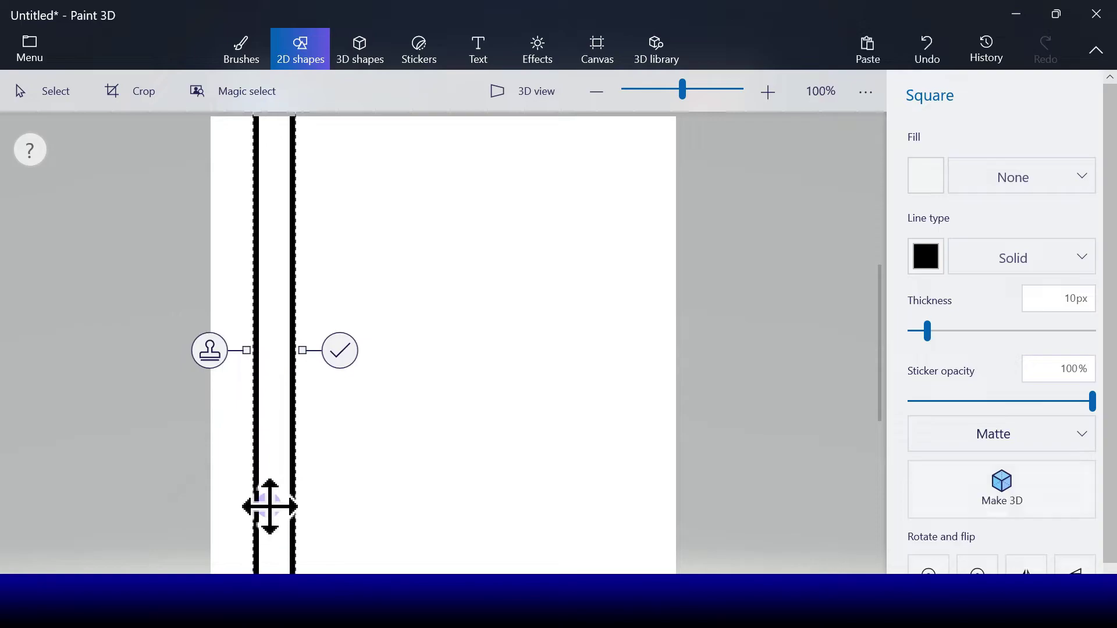
- Give the tall rectangle a solid yellow outline and a matching solid yellow fill
left_click(927, 256)
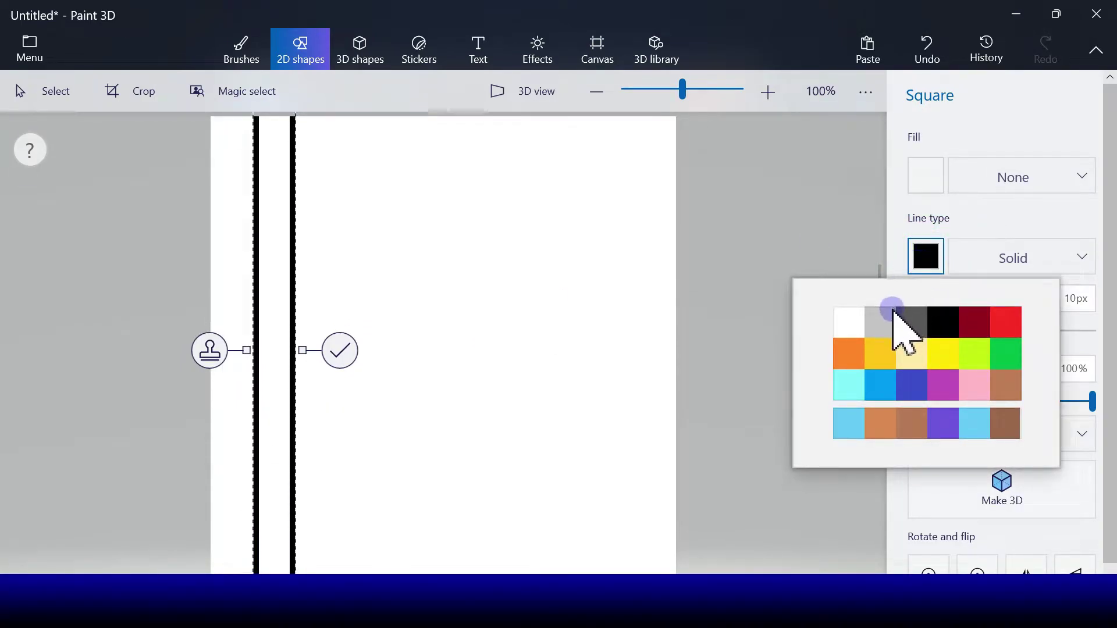
left_click(913, 356)
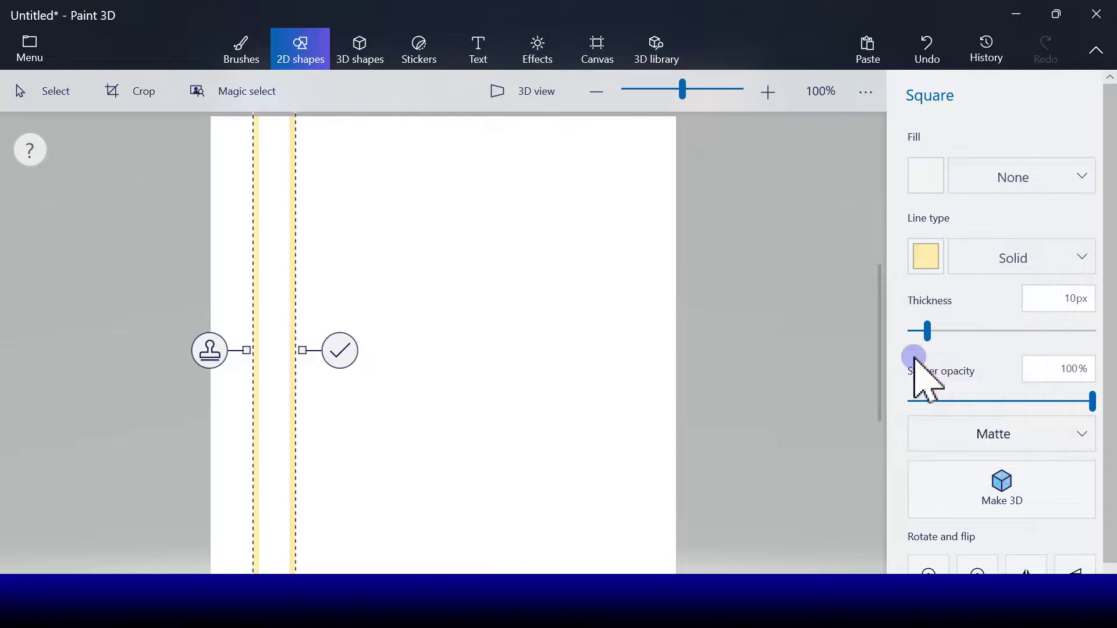
left_click(925, 254)
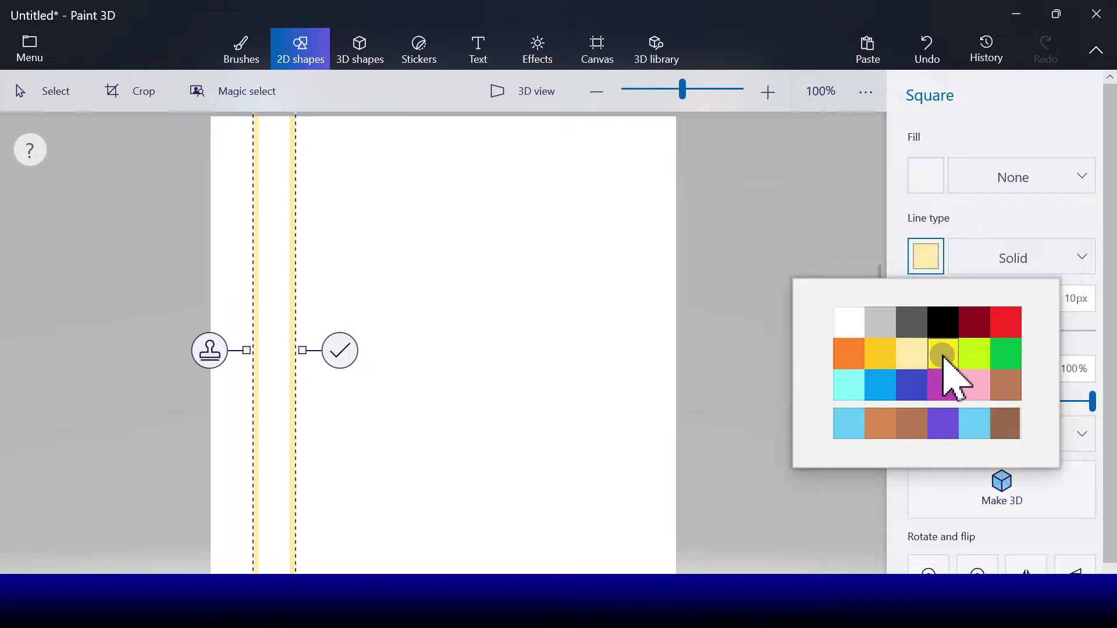
left_click(943, 355)
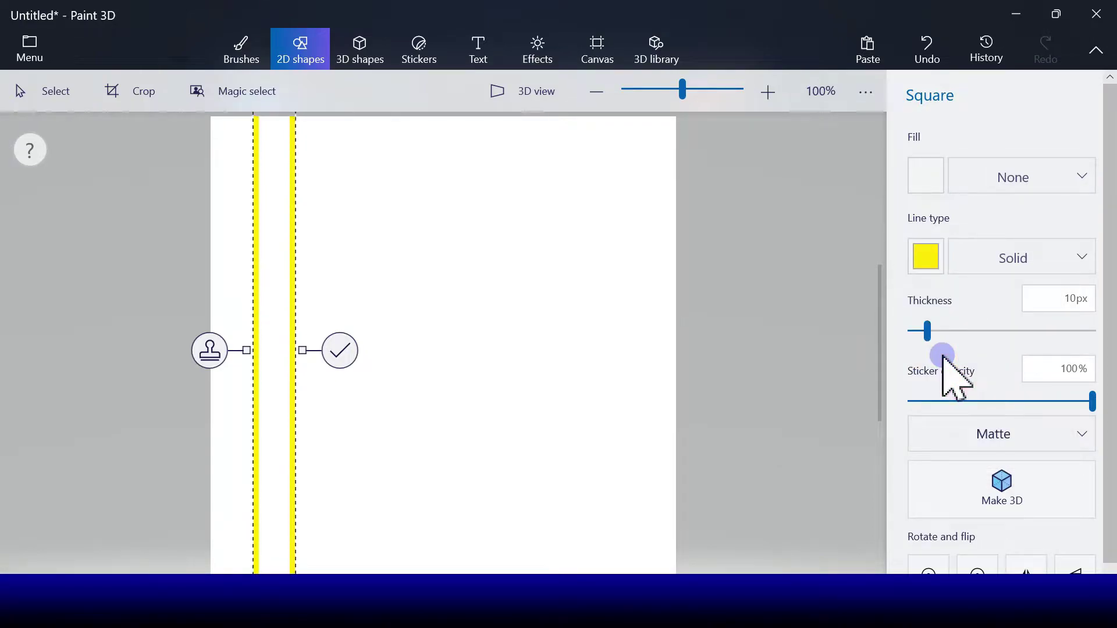
left_click(927, 180)
left_click(942, 271)
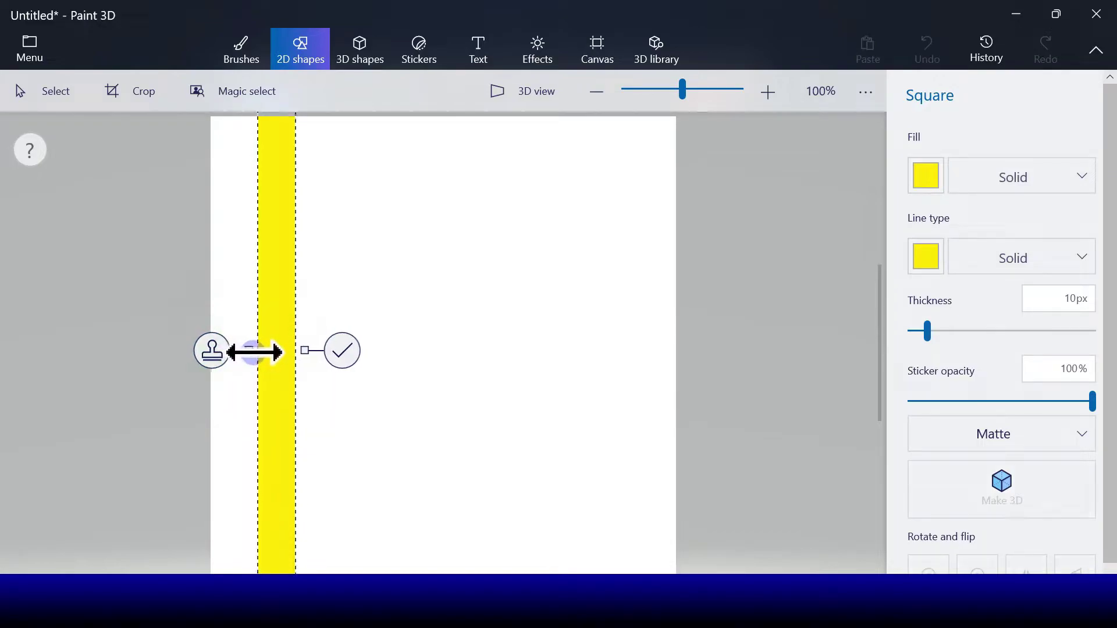
- Stamp six spaced copies of the yellow stripe across the canvas and place the remaining one partly over the canvas's left edge
left_click(218, 350)
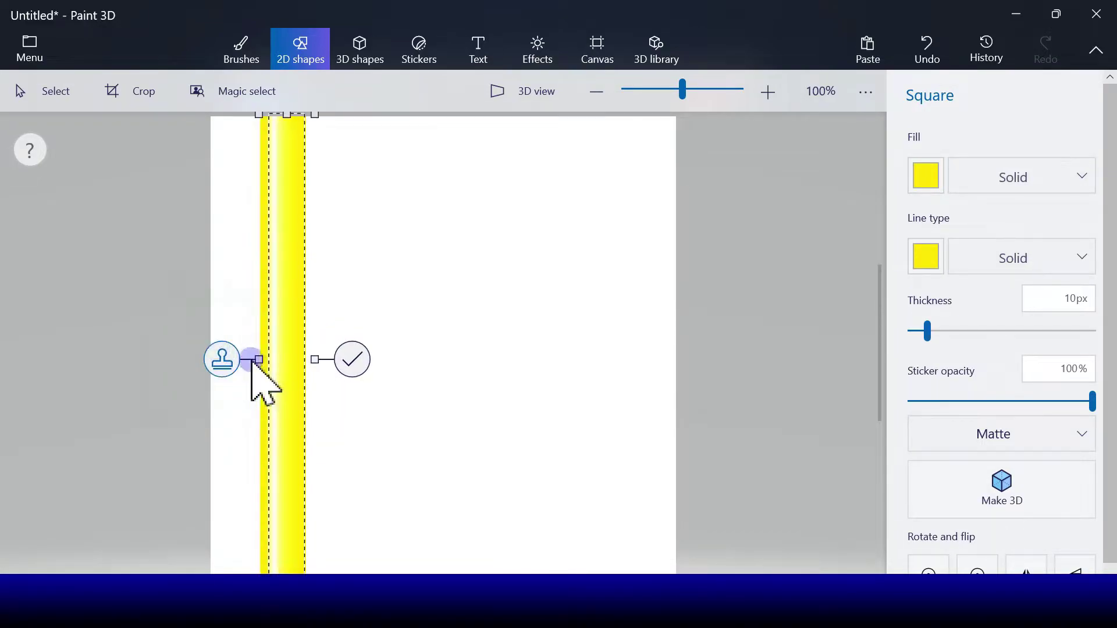
left_click_drag(287, 368, 214, 405)
left_click(289, 352)
left_click(359, 347)
left_click(447, 348)
left_click(514, 350)
left_click(583, 356)
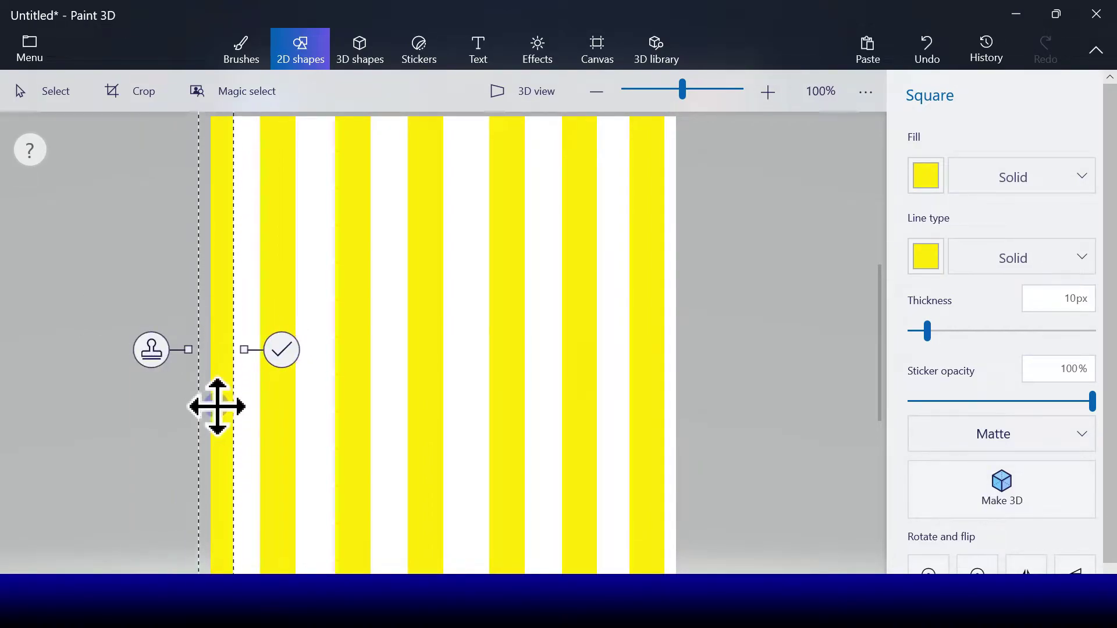
left_click_drag(198, 350, 217, 366)
left_click(282, 355)
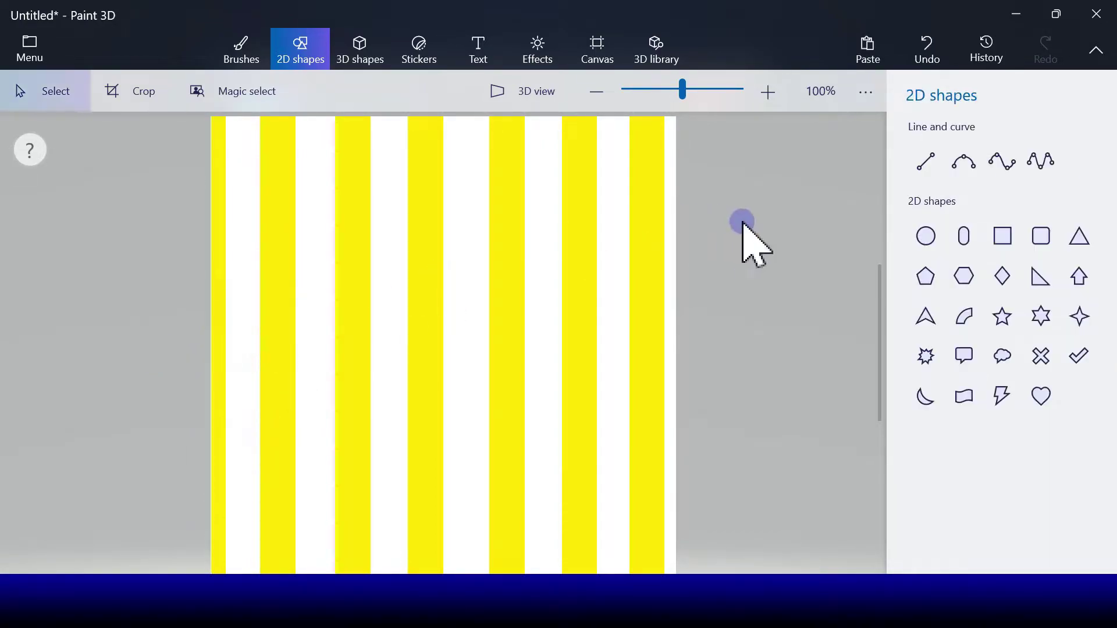
- Fill all the white gaps between the yellow stripes with red
left_click(235, 57)
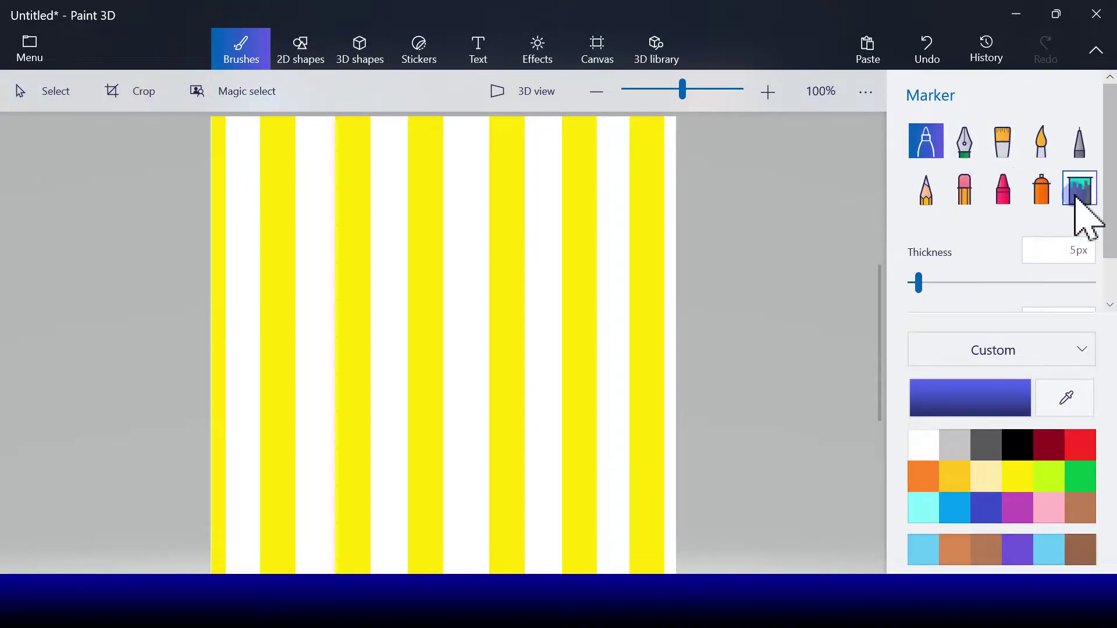
left_click(1078, 192)
left_click(1080, 445)
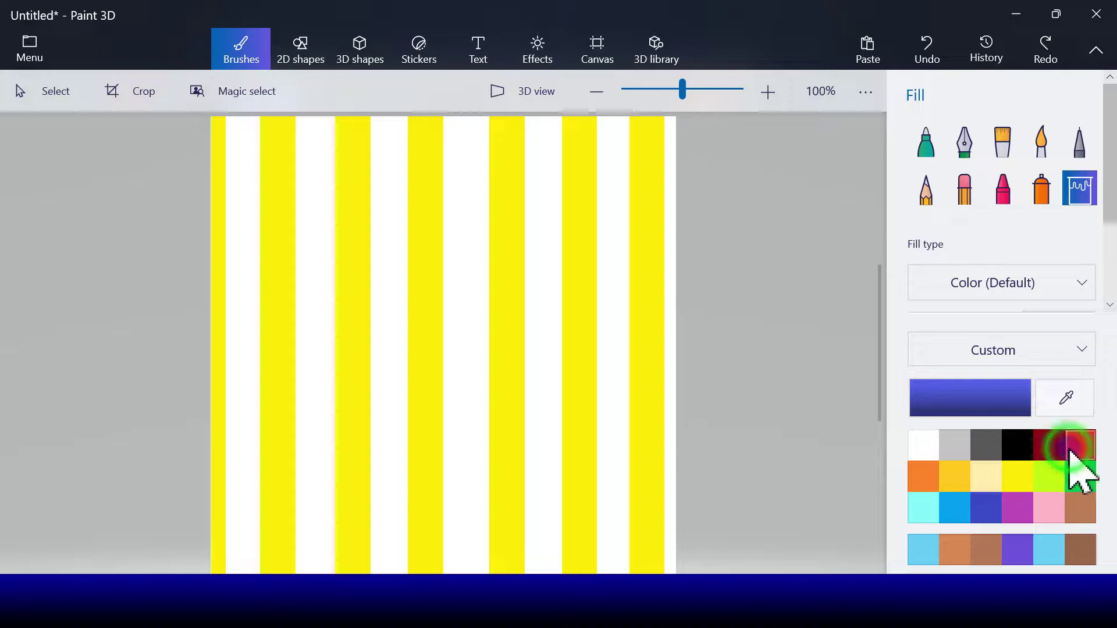
left_click(675, 391)
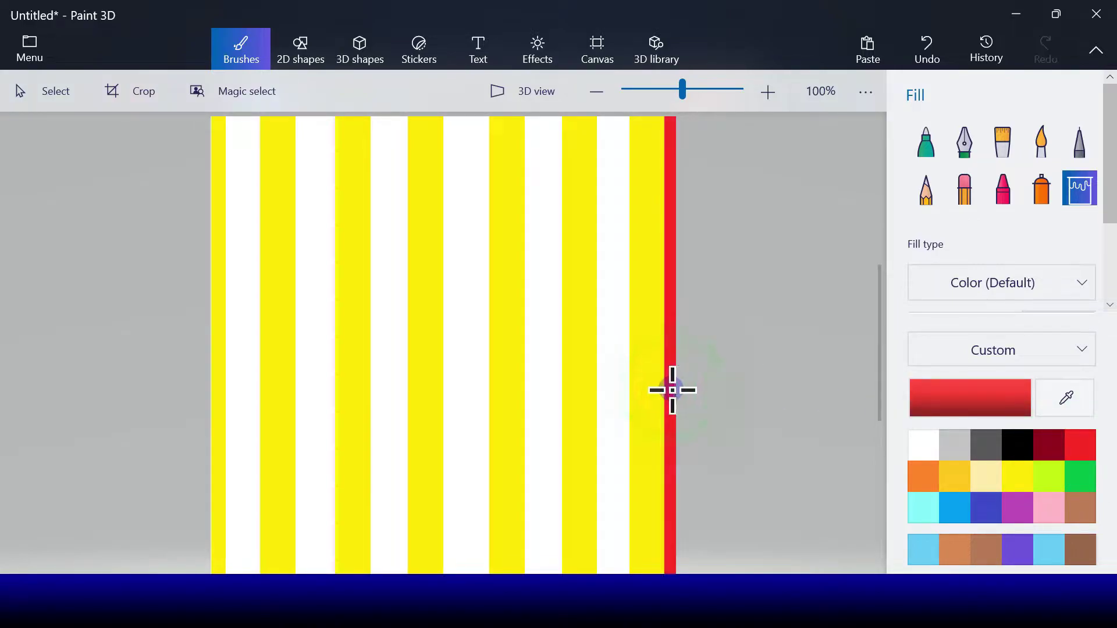
left_click(618, 384)
left_click(549, 375)
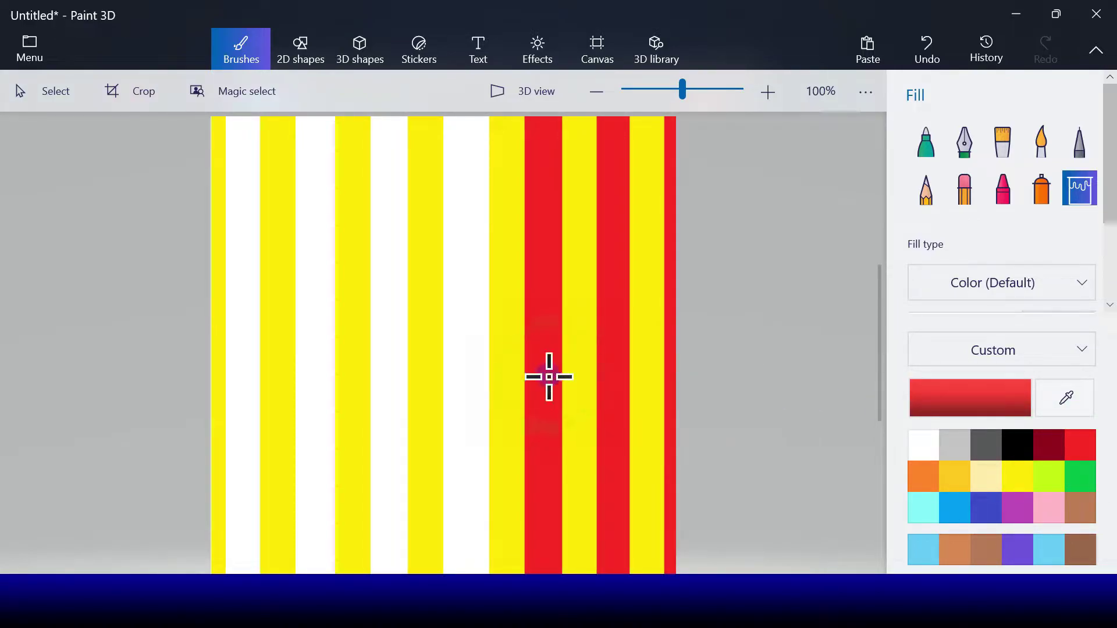
left_click(464, 369)
left_click(377, 361)
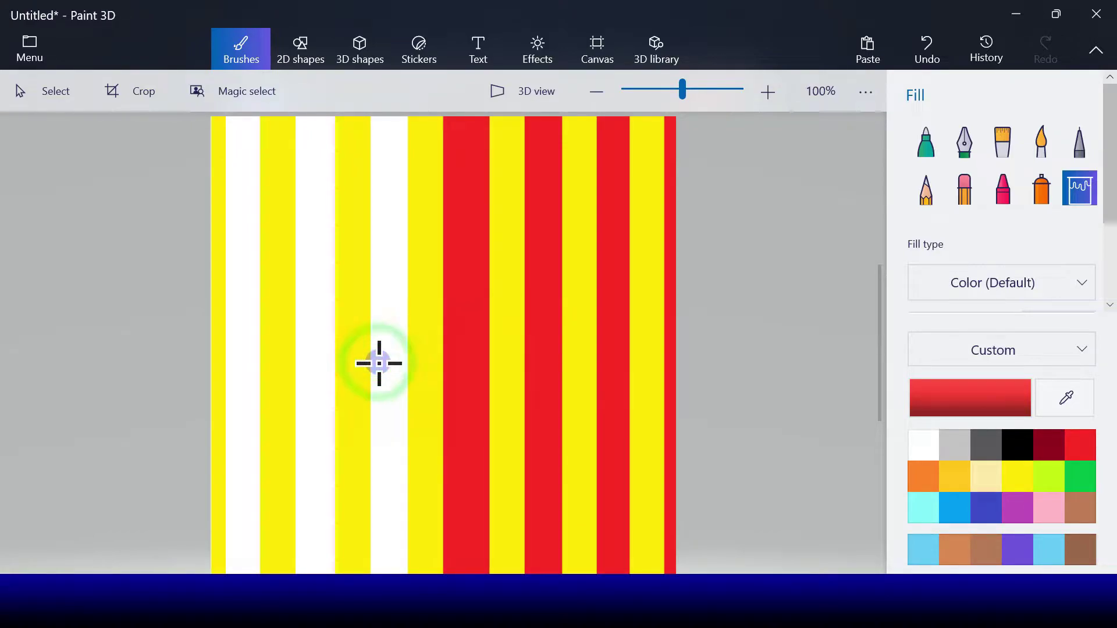
left_click(310, 359)
left_click(251, 351)
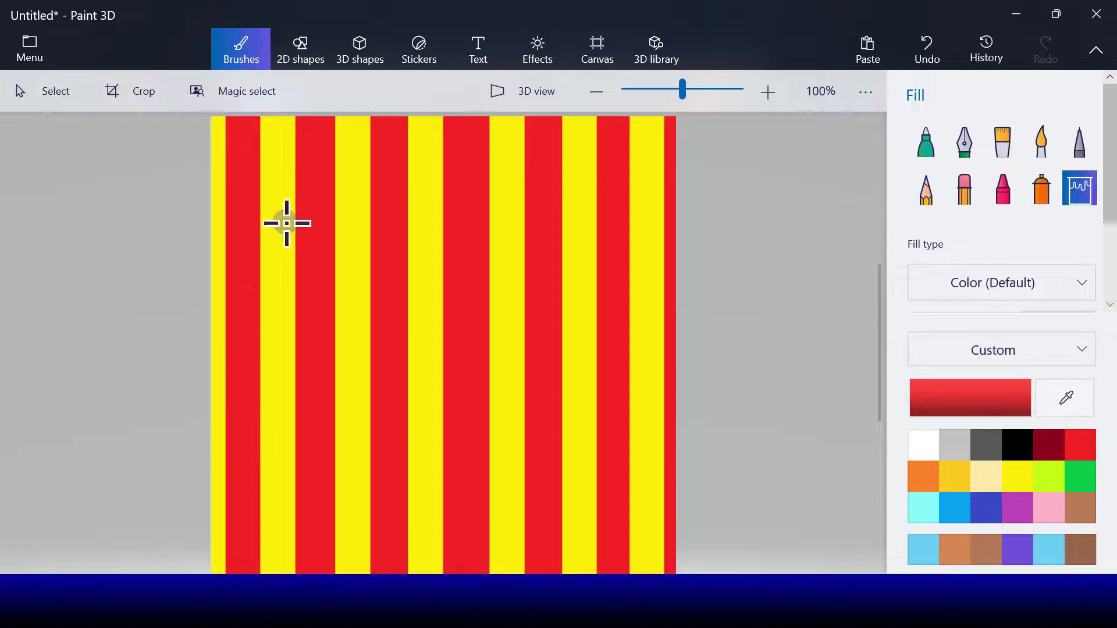
- Draw a 5-point curve across the upper middle of the striped background and colour it black
left_click(294, 47)
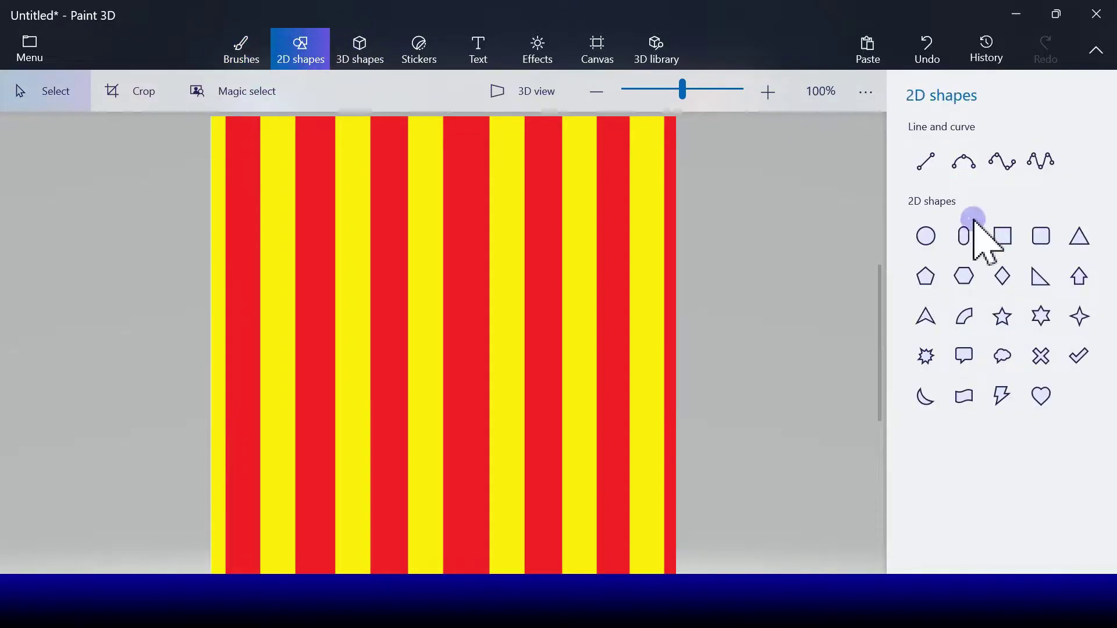
left_click(922, 242)
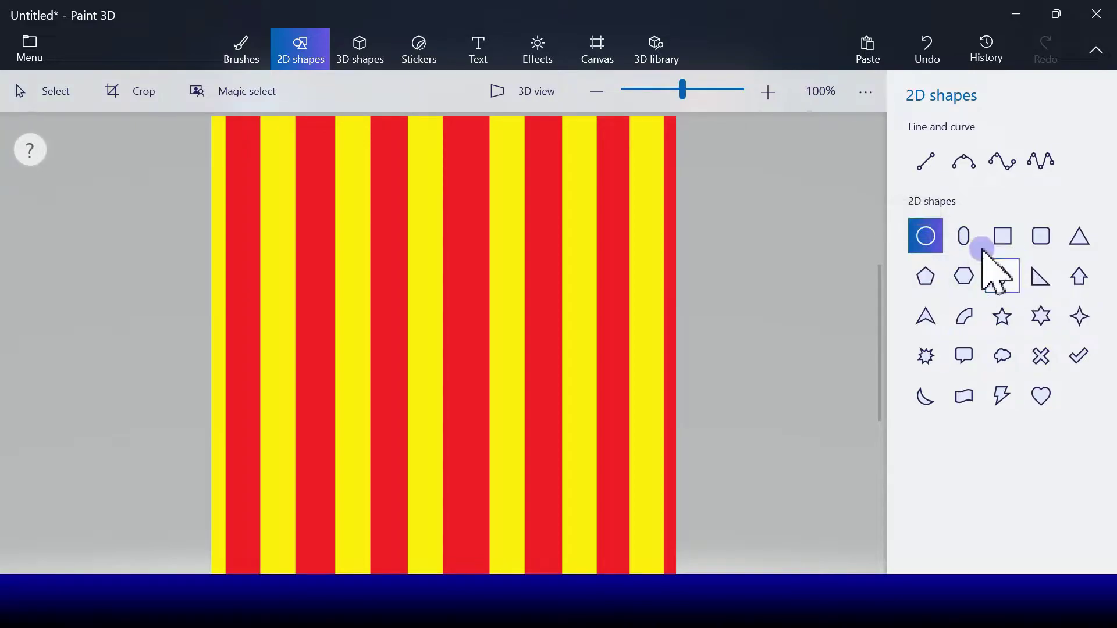
left_click(1027, 164)
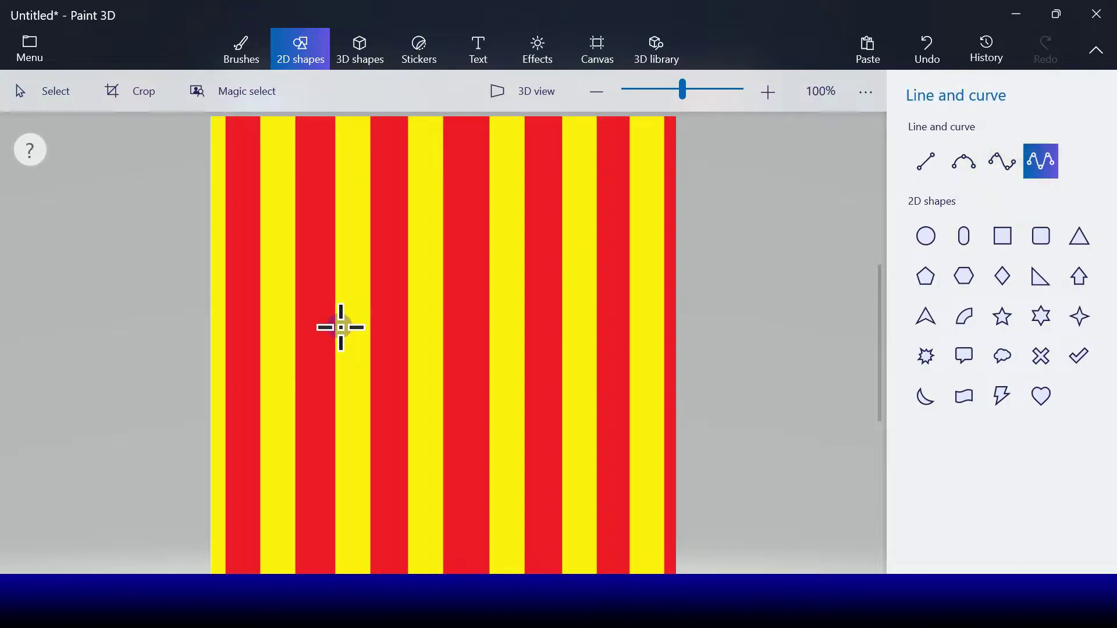
mouse_move(356, 276)
left_mouse_down()
mouse_move(498, 300)
mouse_move(539, 279)
left_mouse_up()
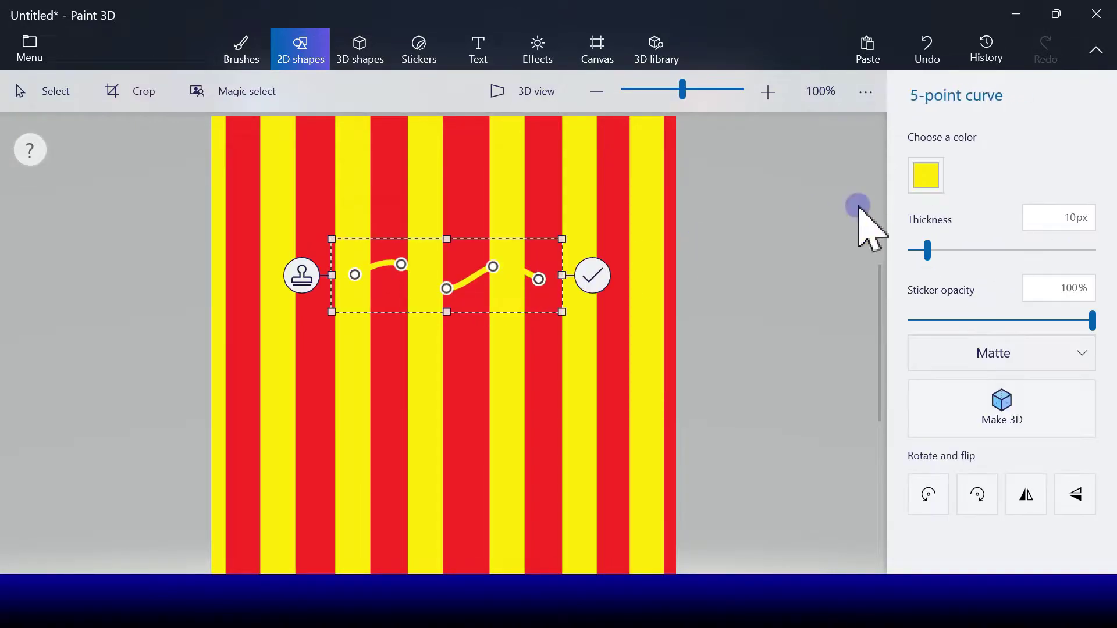
left_click(934, 175)
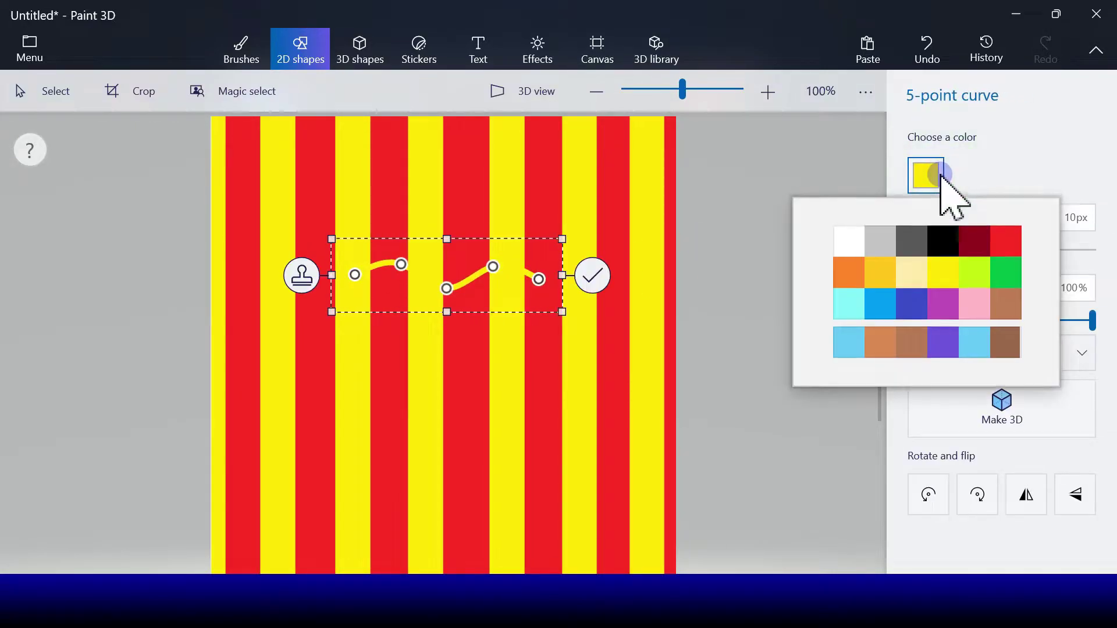
left_click(946, 247)
- Reshape the black 5-point curve into a wide, rounded bowl open at the top as the lower head outline, and commit it
left_click_drag(404, 272, 327, 321)
left_click_drag(442, 299, 406, 342)
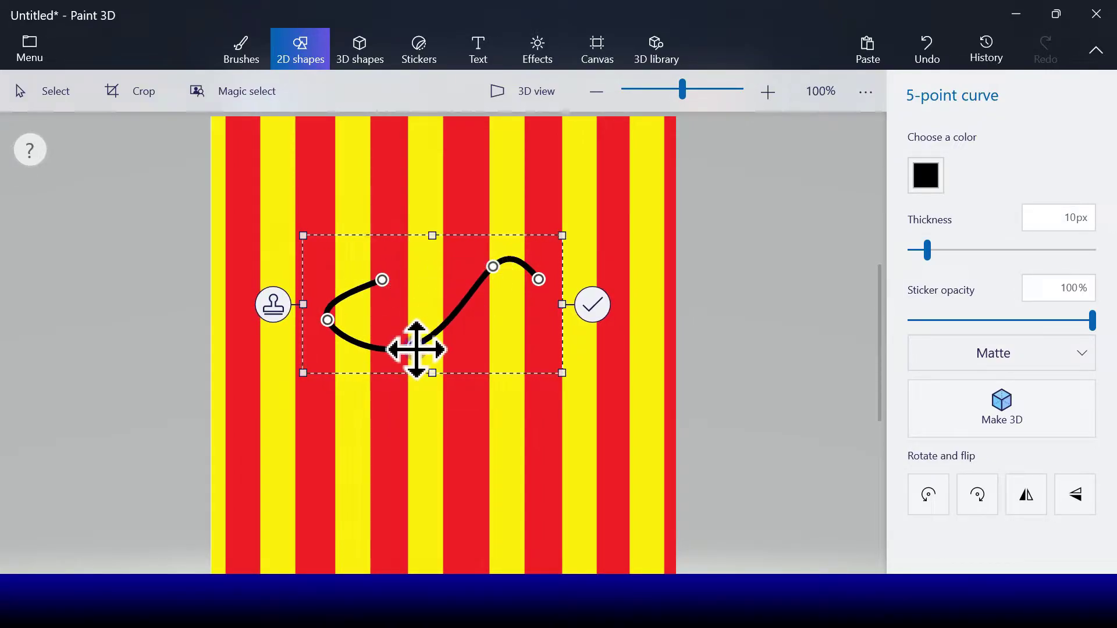
left_click_drag(414, 366, 420, 372)
left_click_drag(494, 262, 509, 359)
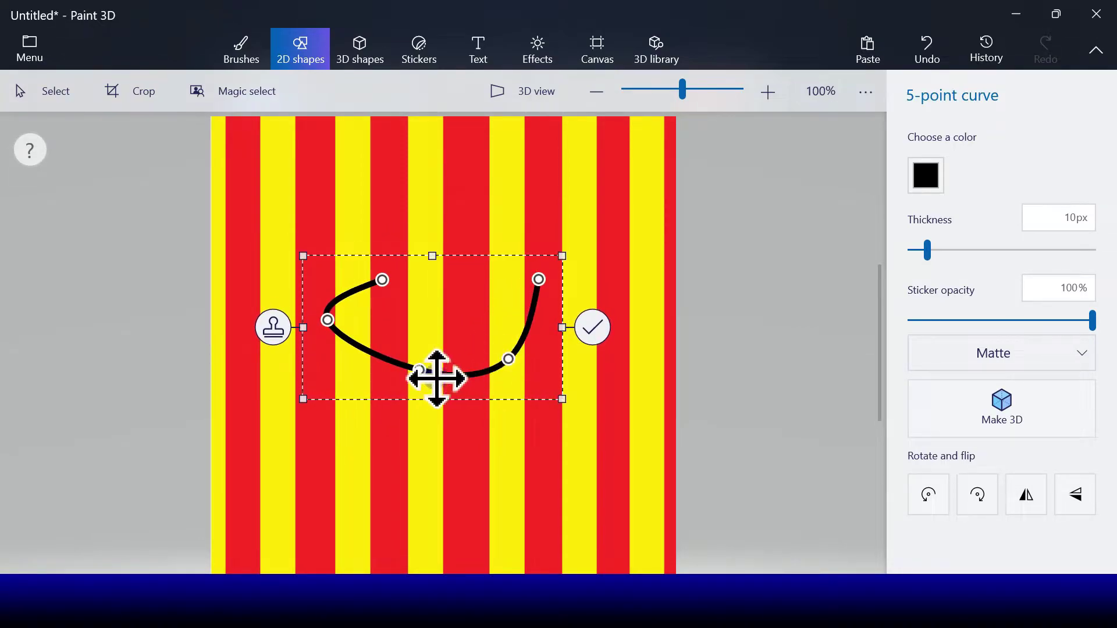
left_click_drag(420, 373, 391, 368)
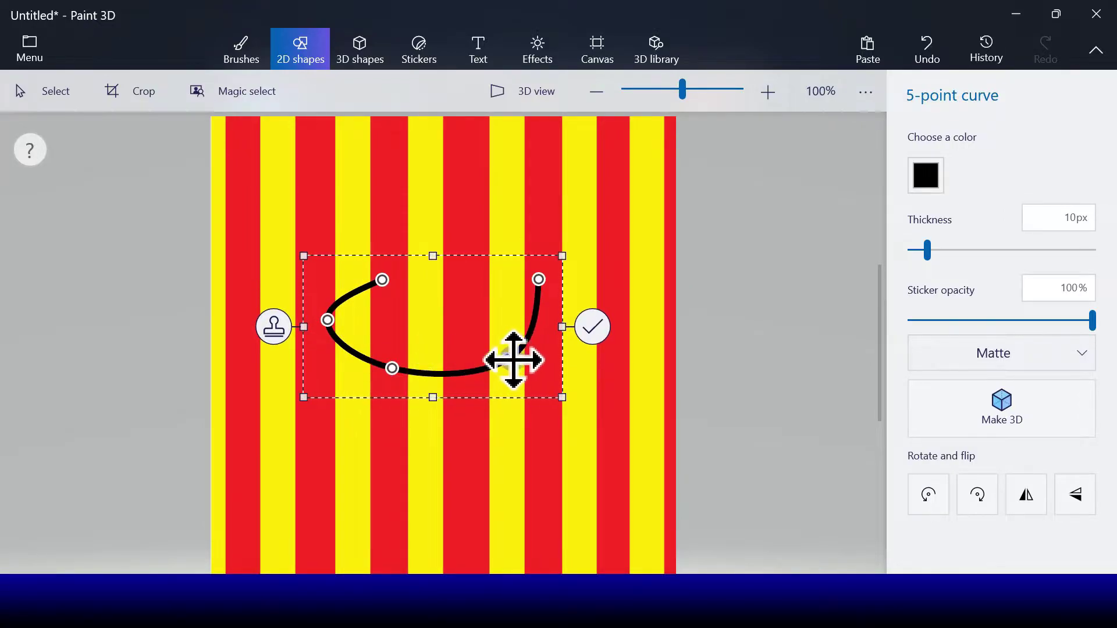
left_click_drag(511, 360, 524, 352)
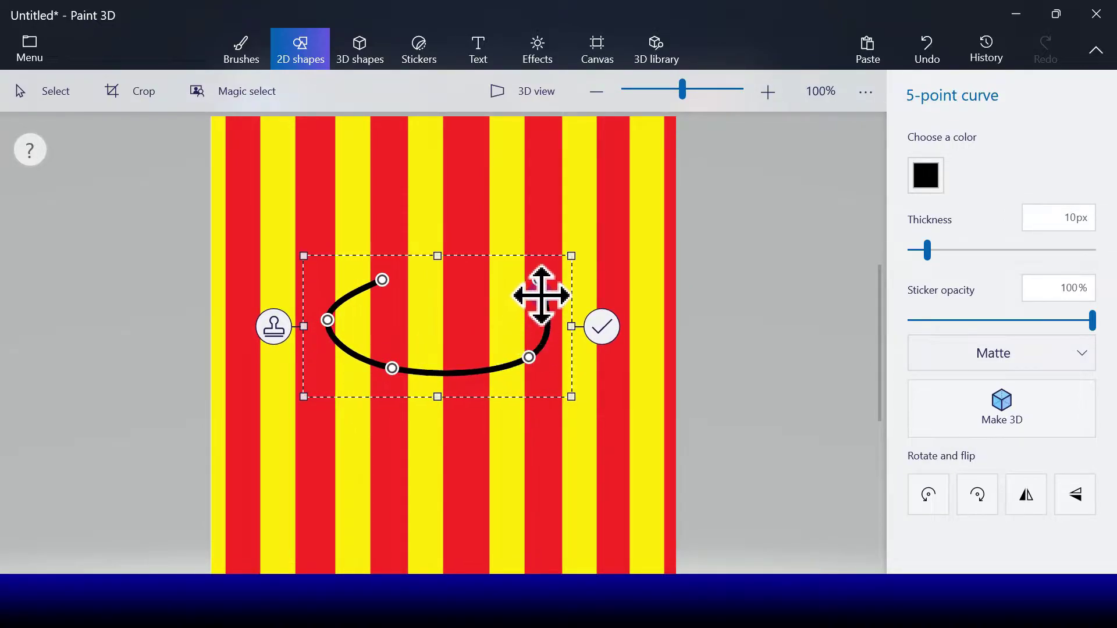
left_click_drag(544, 278, 529, 273)
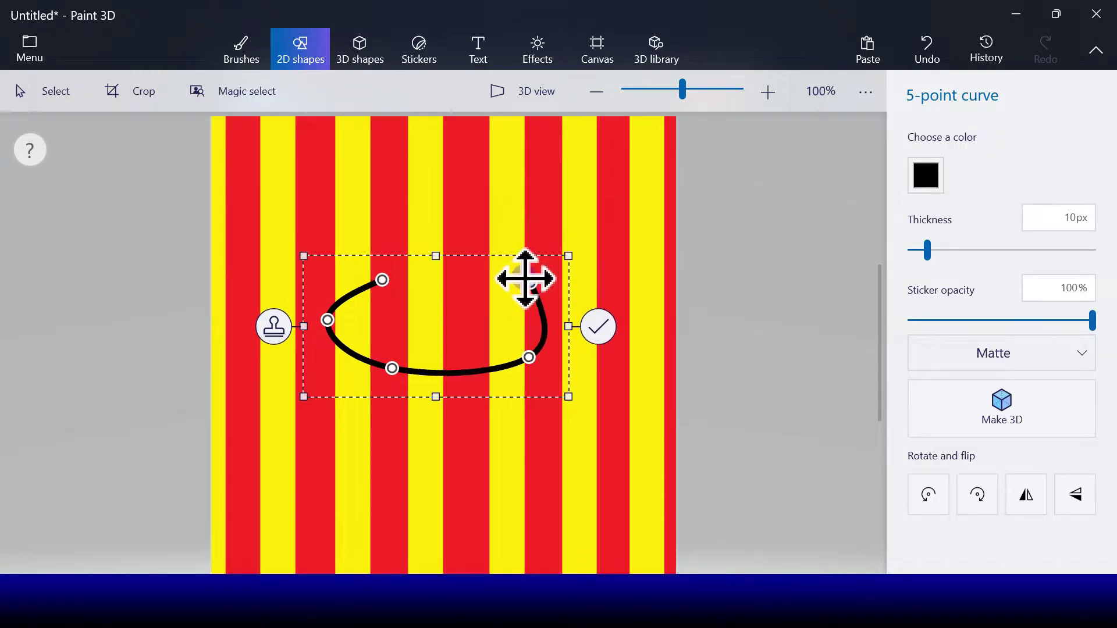
left_click(599, 323)
- Join the two open ends of the lower head outline with a 4-point curve bent into a rounded dome for the upper head
left_click(1002, 162)
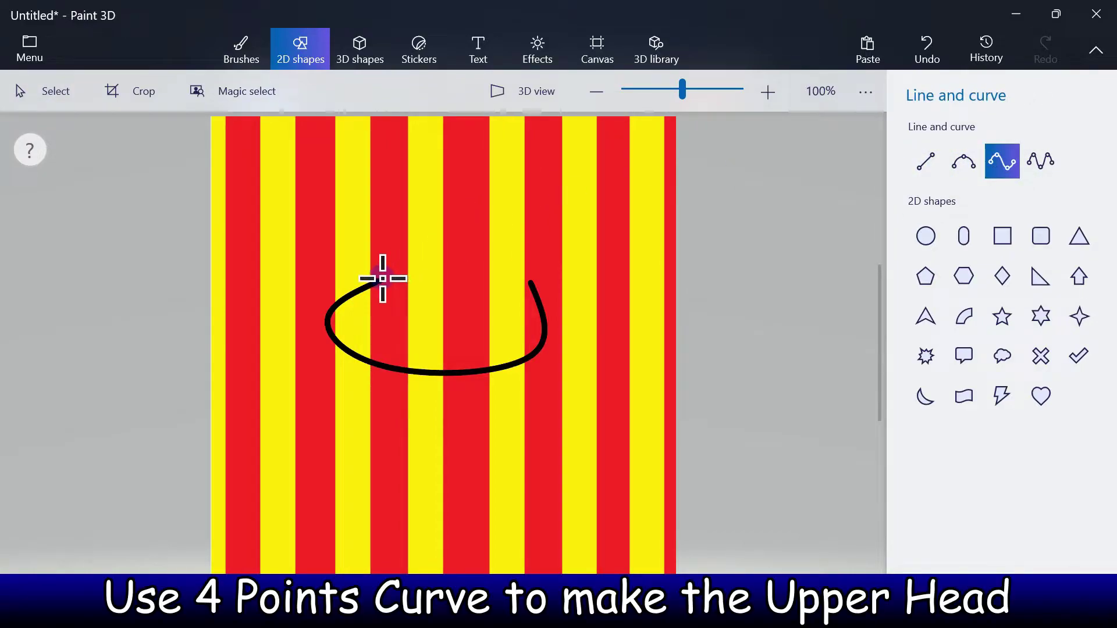
left_click(532, 285)
left_click_drag(431, 266, 426, 205)
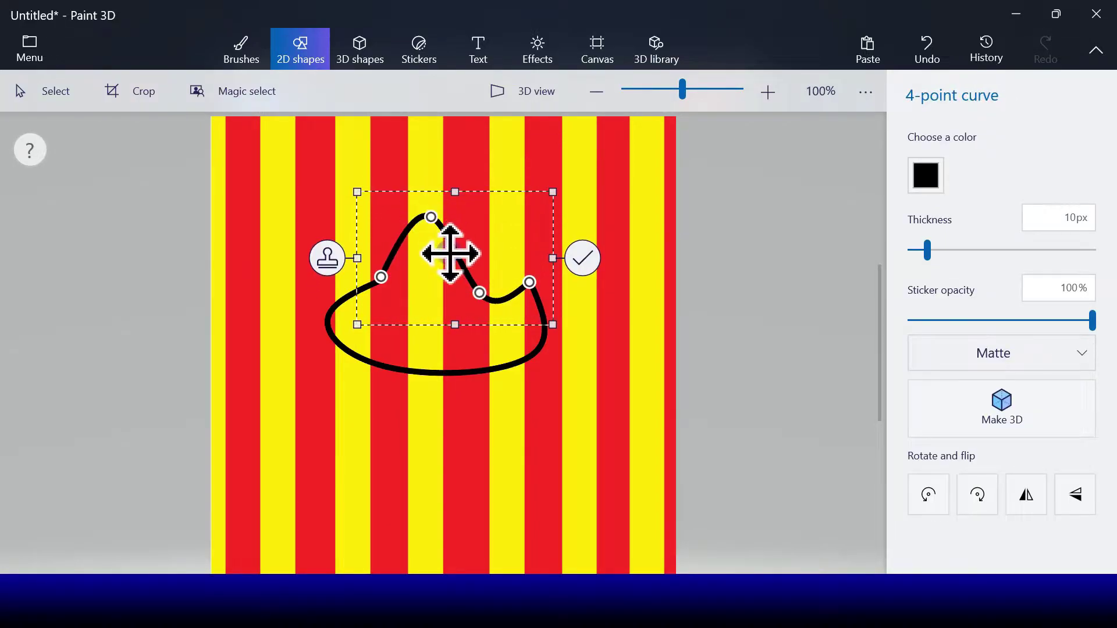
left_click_drag(488, 261, 485, 209)
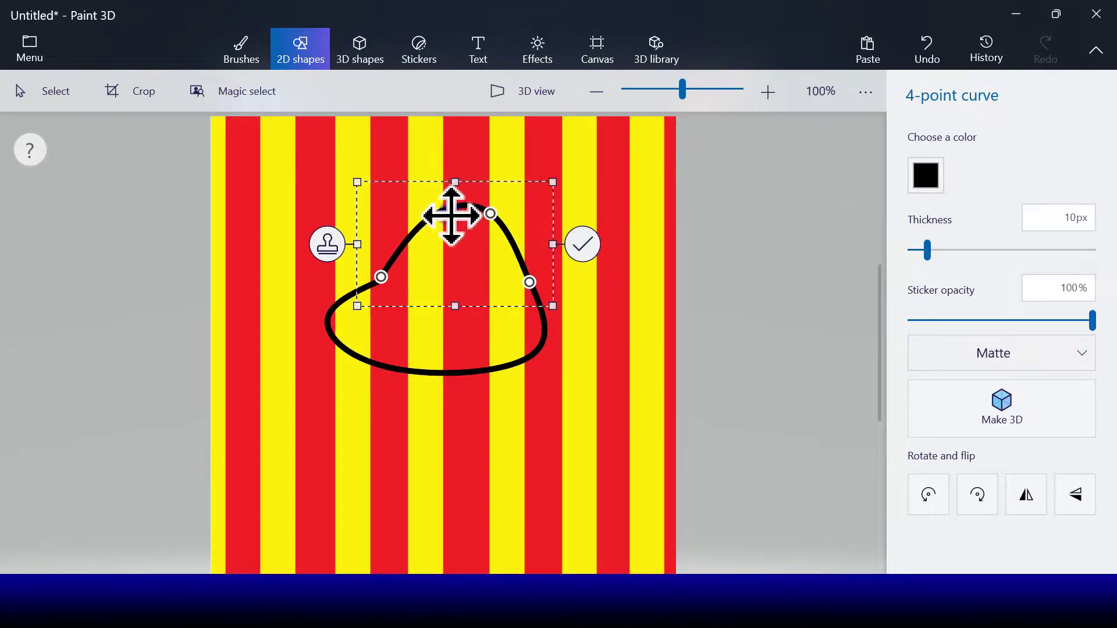
left_click_drag(434, 215, 405, 213)
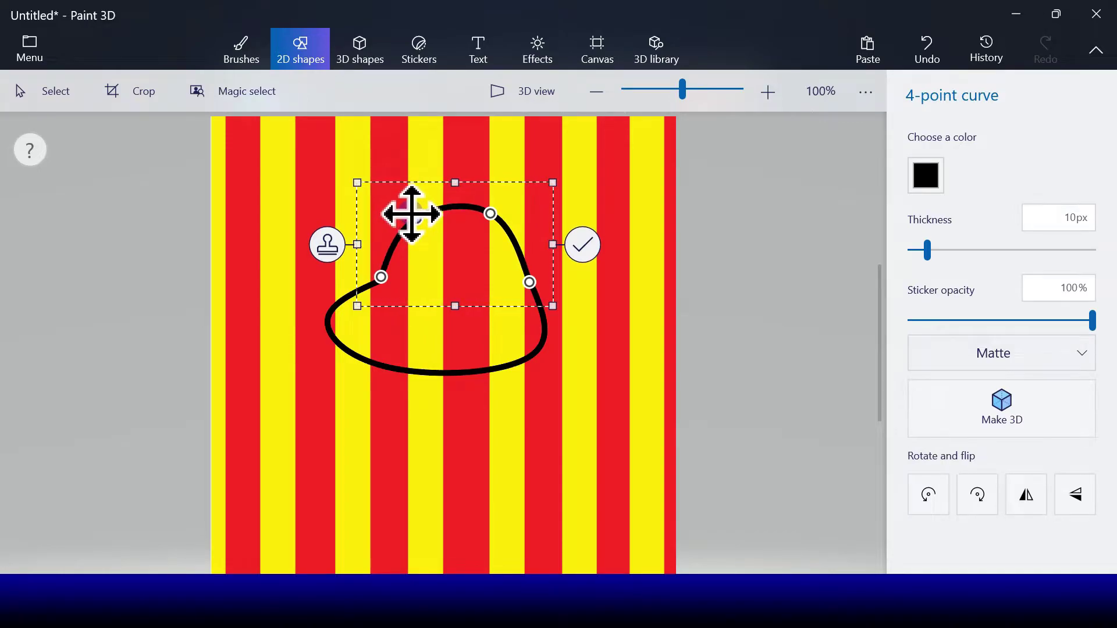
left_click_drag(454, 192, 483, 226)
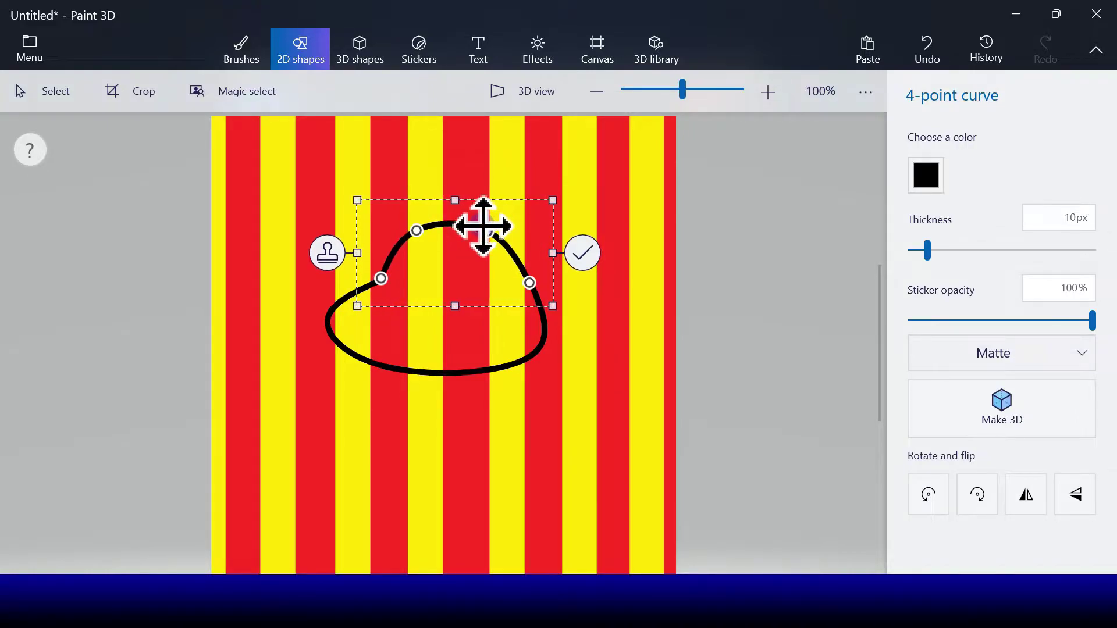
left_click(584, 253)
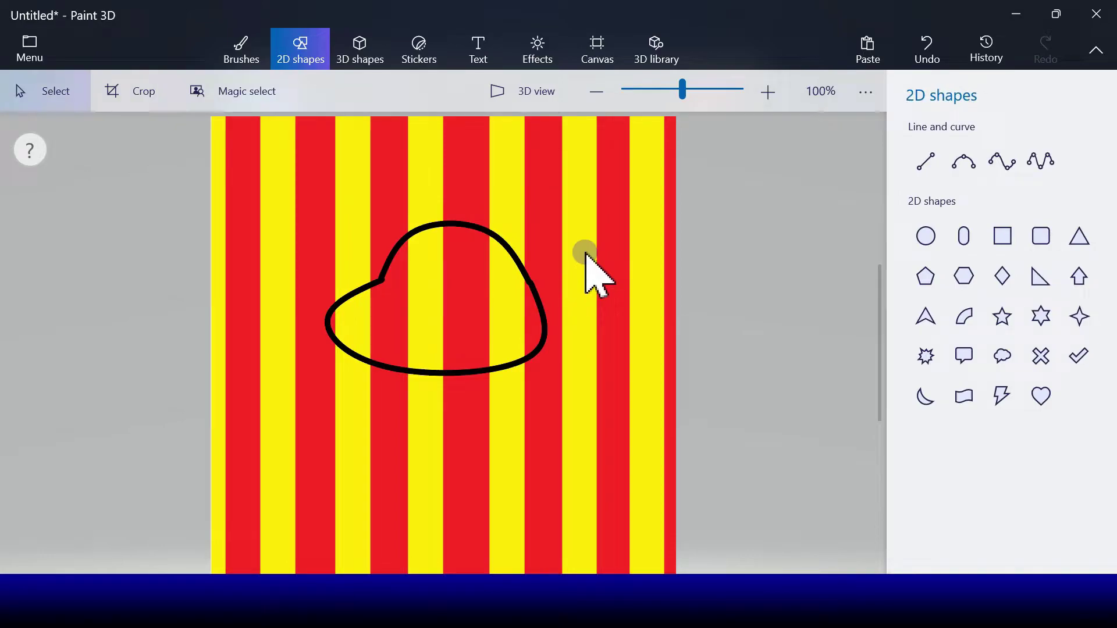
- Draw a small oval with the Circle shape at the head's upper left, tilt it outward and fill it black as an ear
left_click(912, 169)
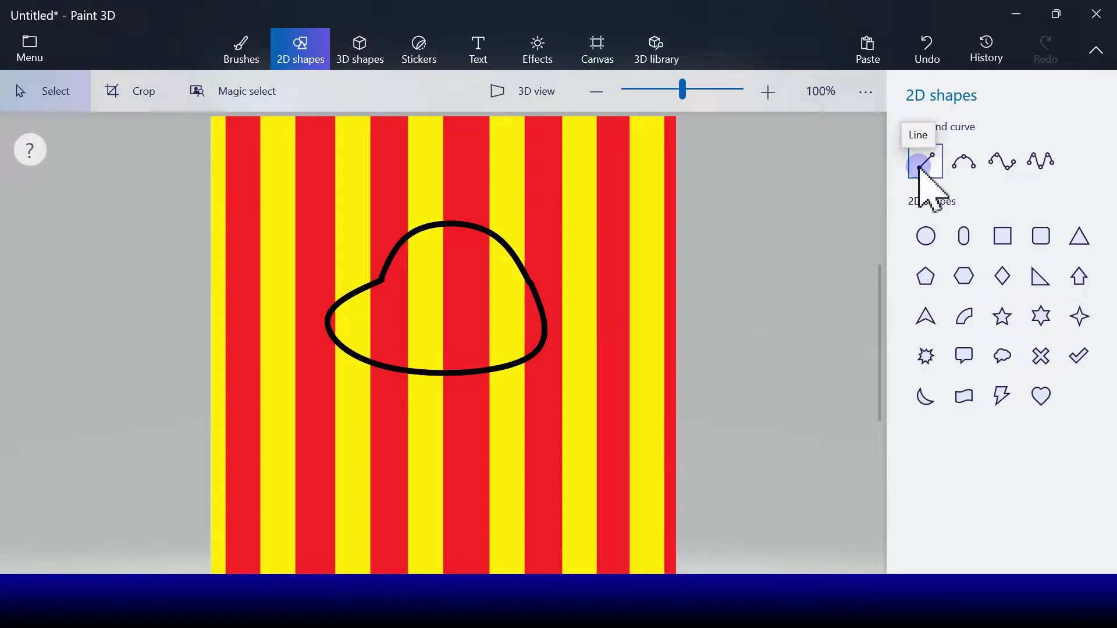
left_click(967, 170)
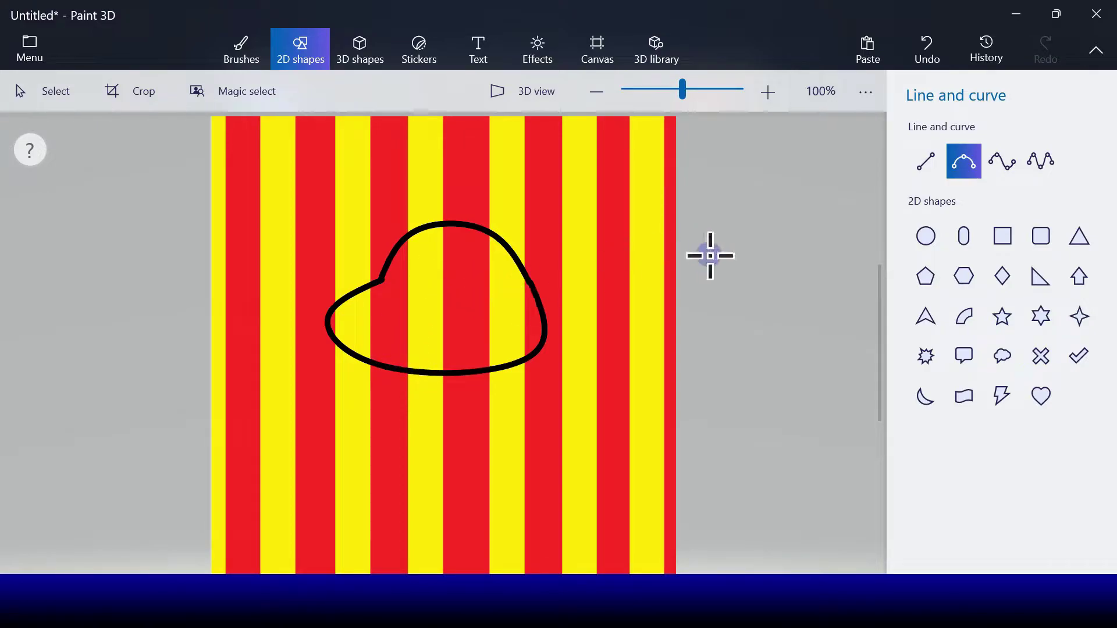
left_click(926, 237)
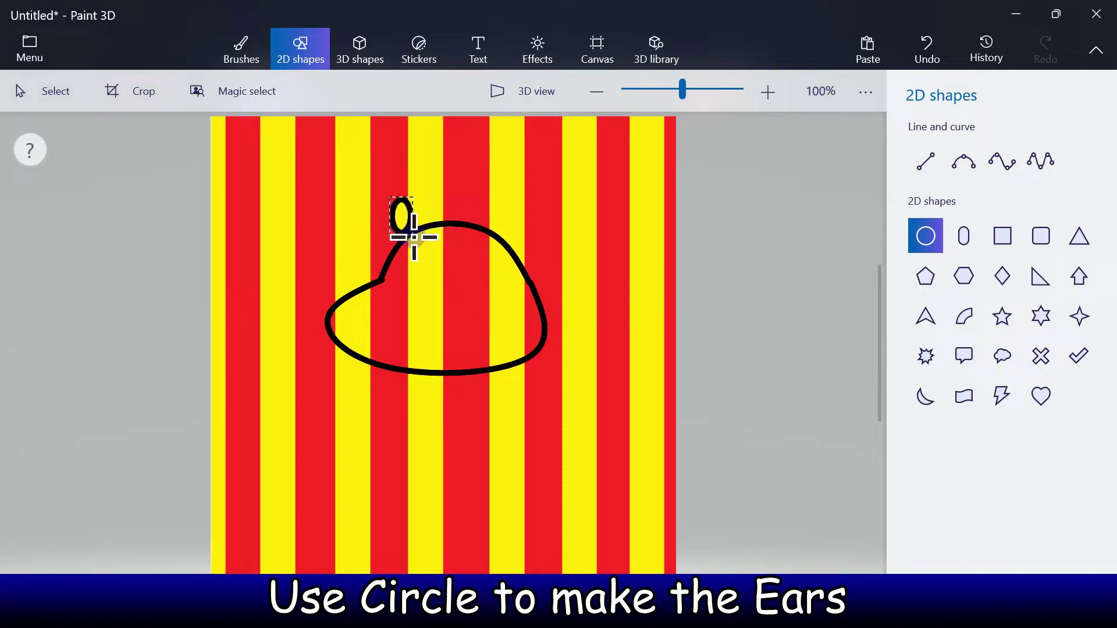
left_click_drag(420, 240, 419, 239)
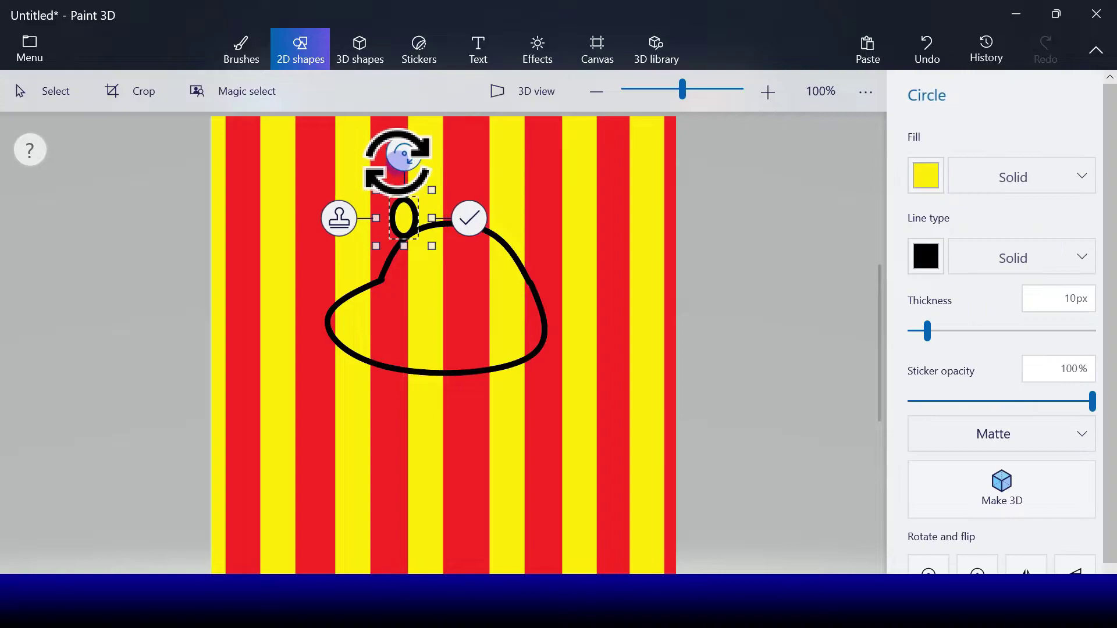
left_click_drag(394, 156, 404, 184)
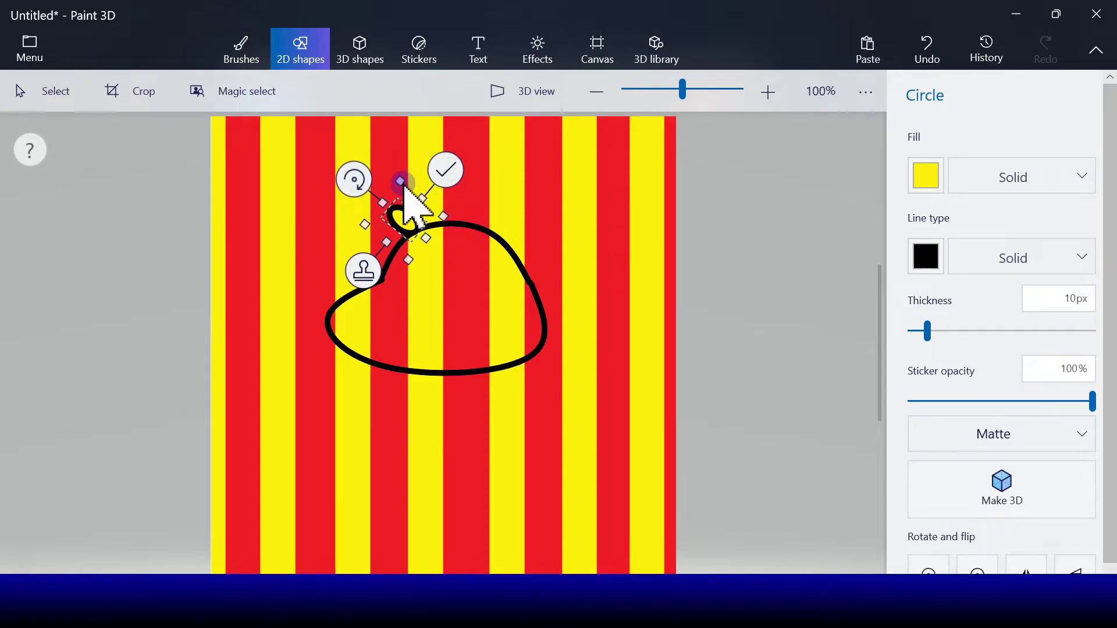
left_click(924, 180)
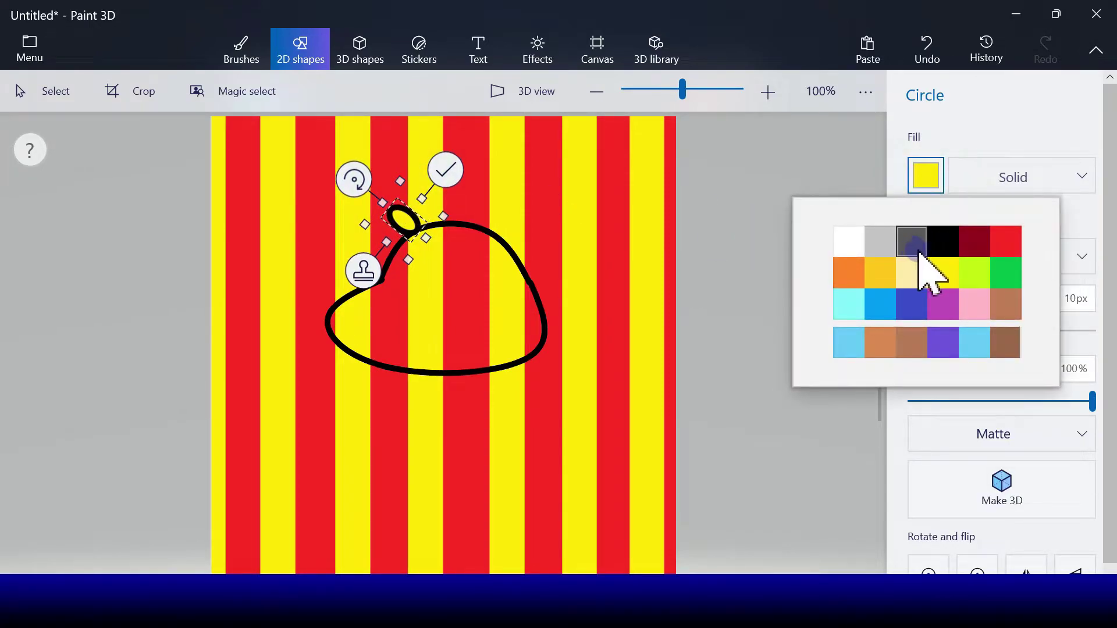
left_click(938, 251)
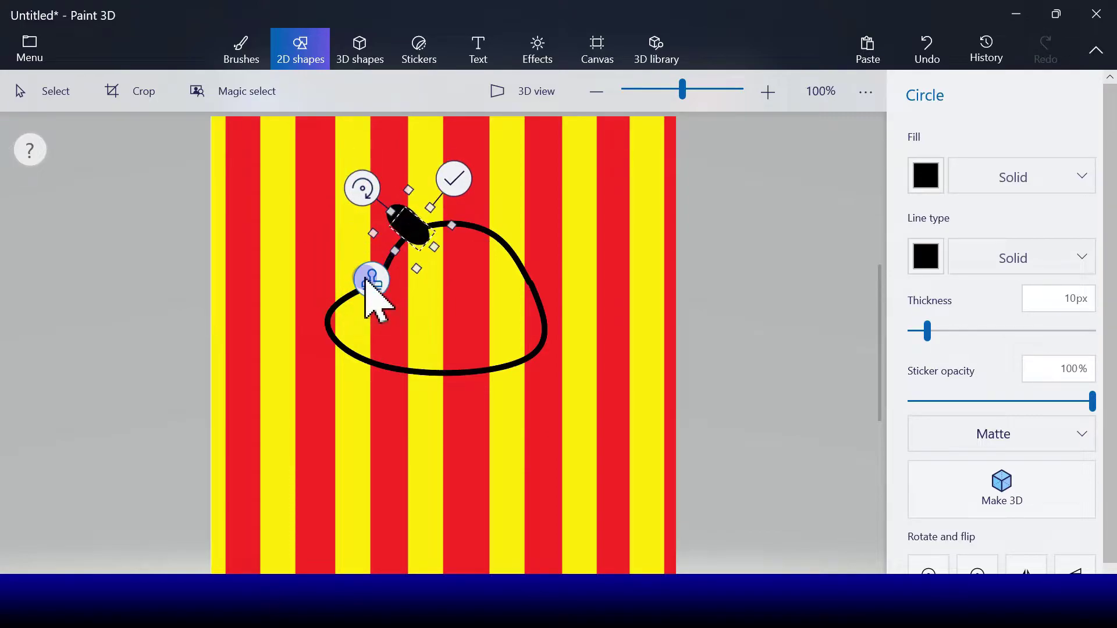
- Place a copy of the black ear at the head's upper right, turned nearly upright and enlarged, and commit it
left_click_drag(373, 192, 434, 183)
left_click_drag(496, 217, 515, 223)
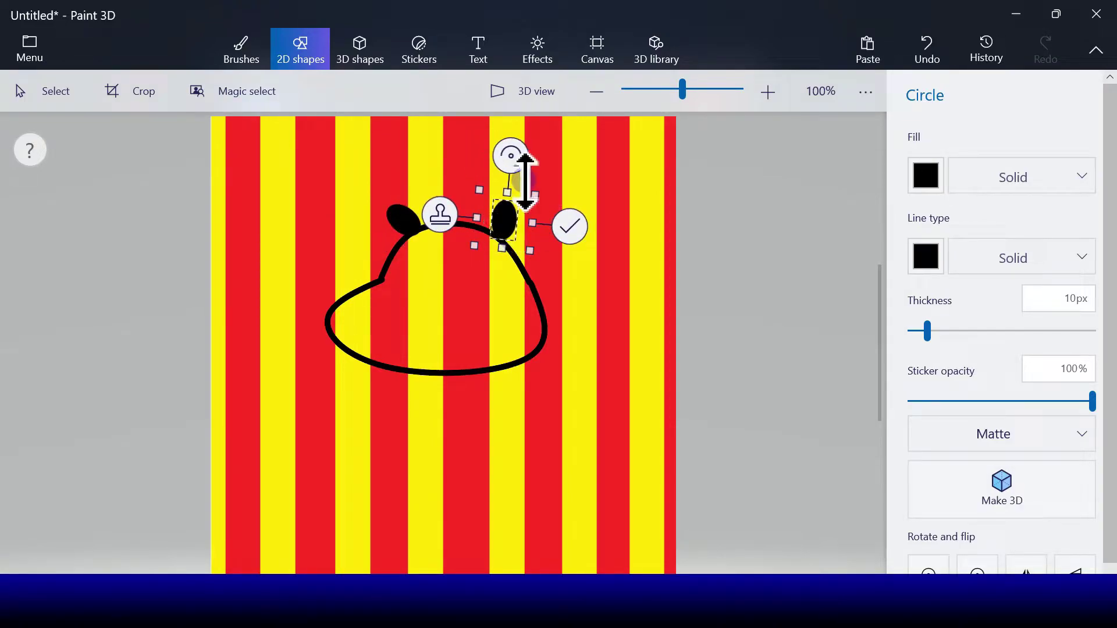
left_click_drag(532, 261, 513, 233)
left_click(572, 230)
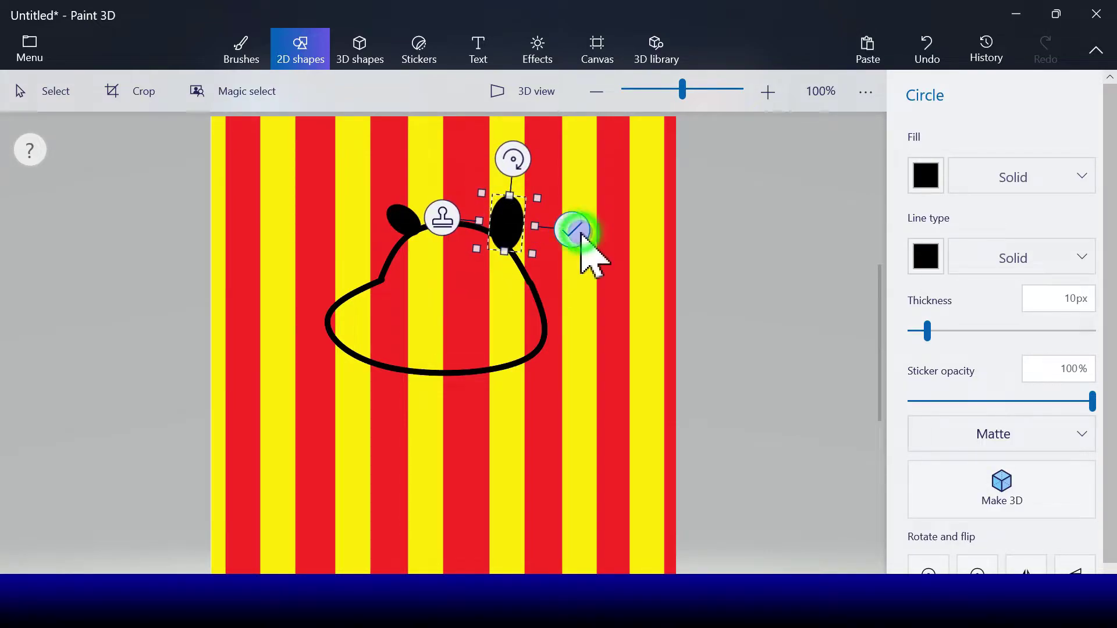
- Fill every striped section inside the head outline with black
left_click(249, 52)
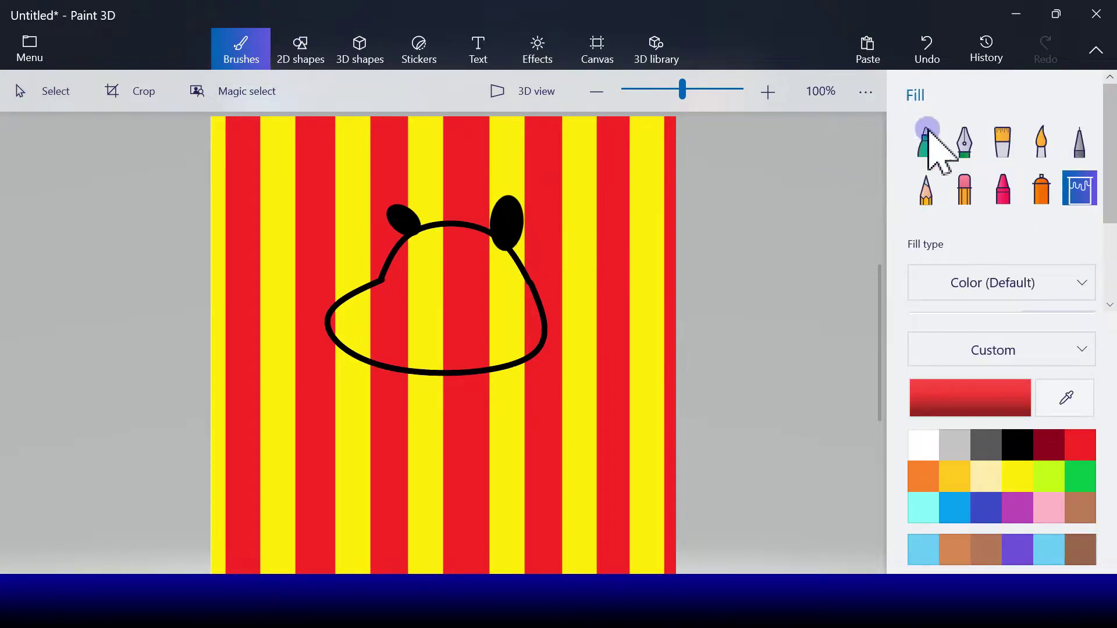
left_click(1014, 442)
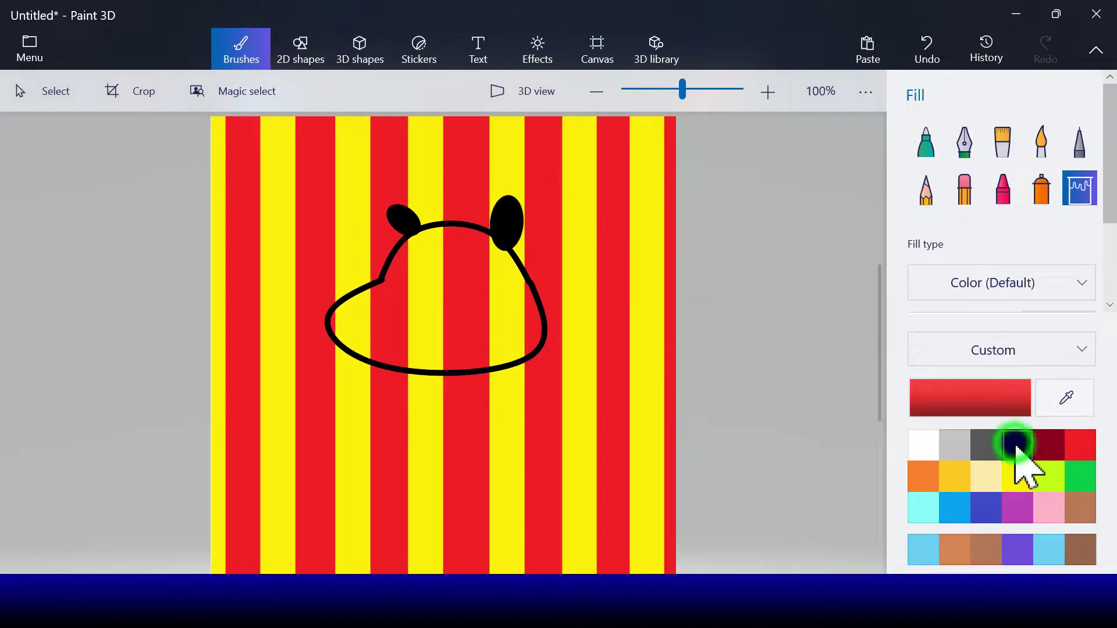
left_click(331, 321)
left_click(349, 324)
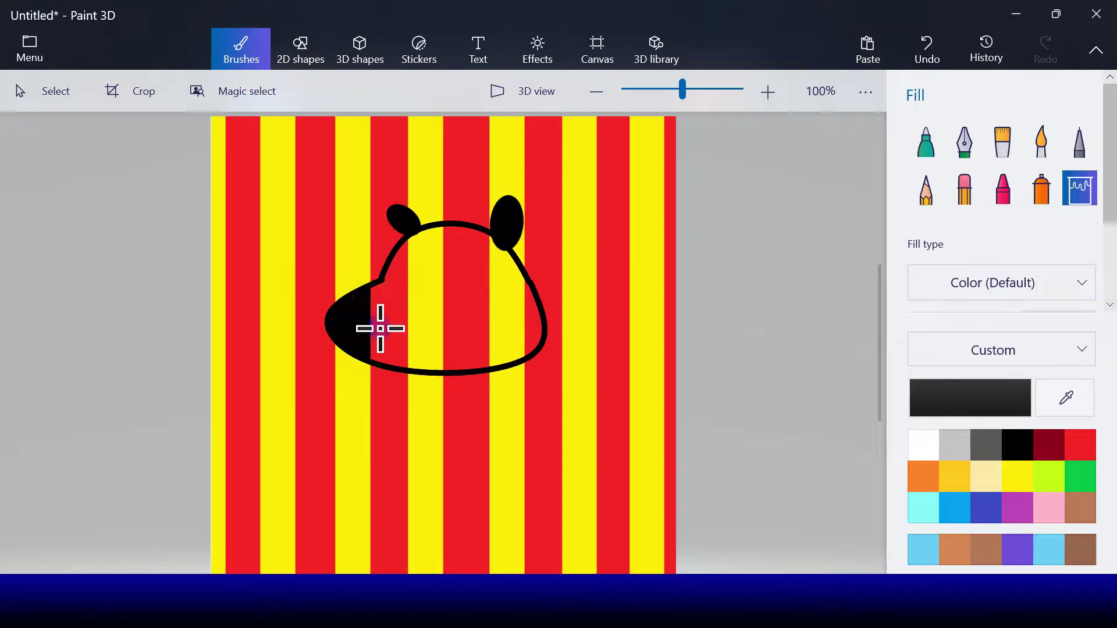
left_click(419, 329)
left_click(392, 332)
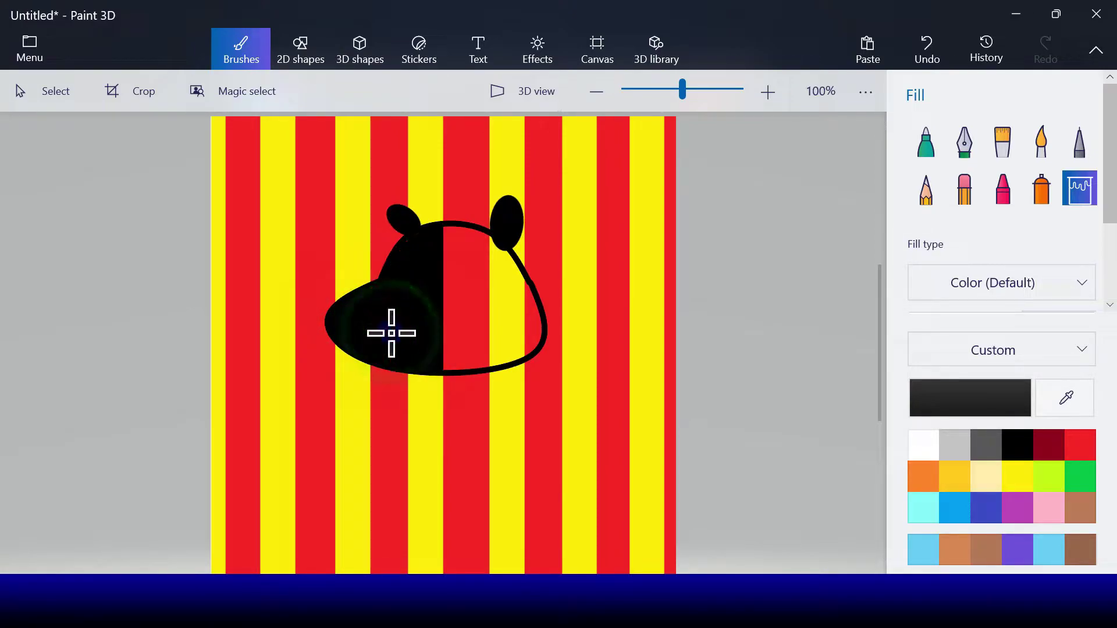
left_click(478, 324)
left_click(498, 324)
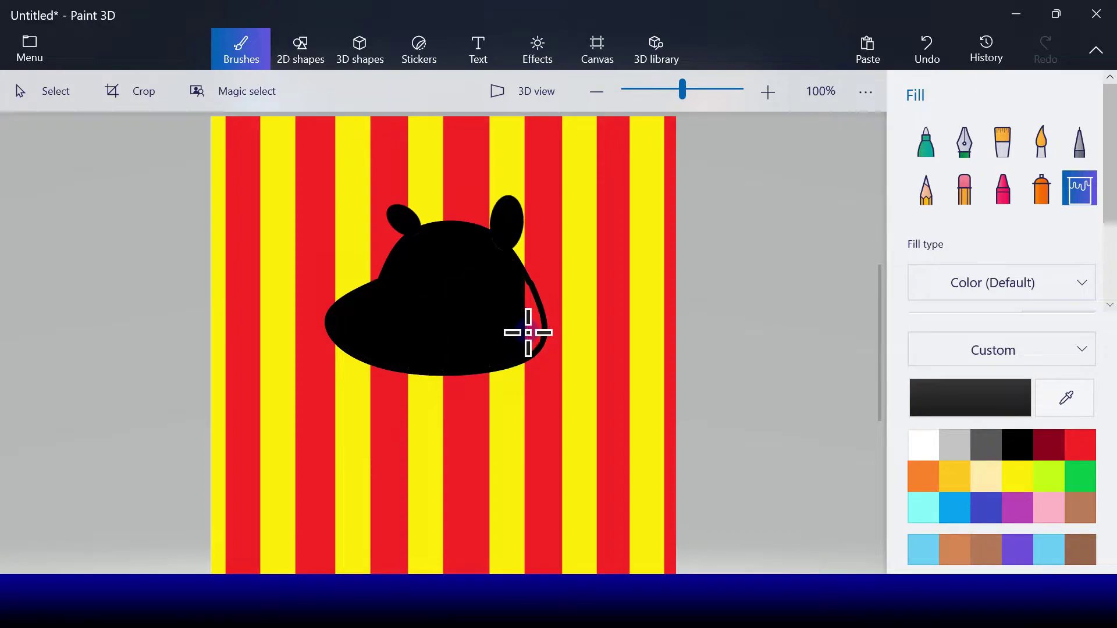
left_click(532, 333)
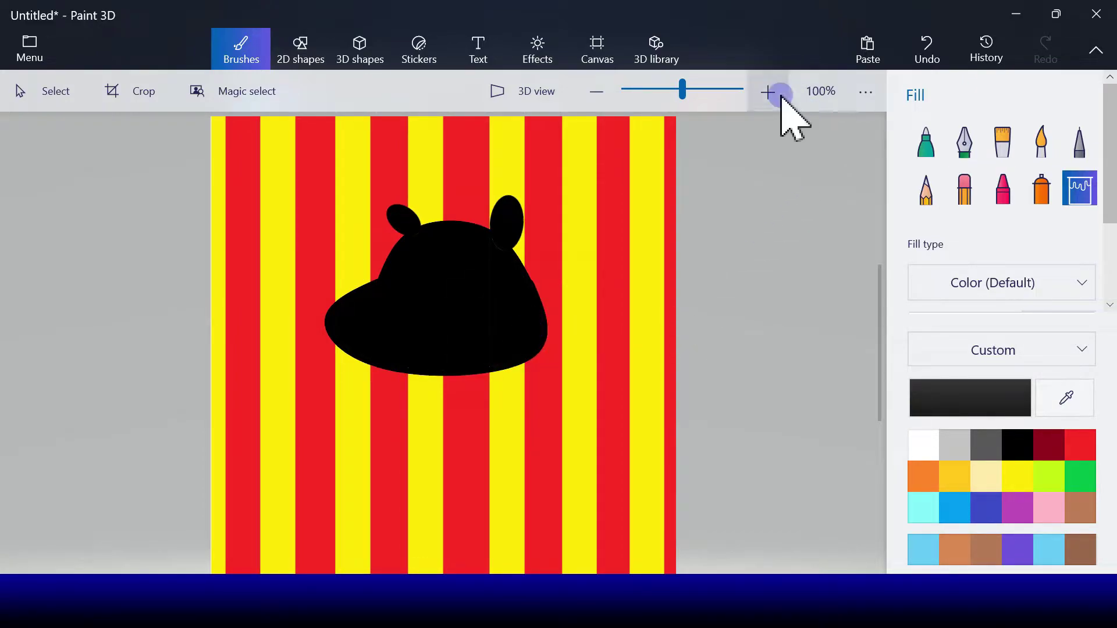
- Draw a white 5 px 3-point curve from the forehead up toward the right ear as the first hair line
left_click(308, 60)
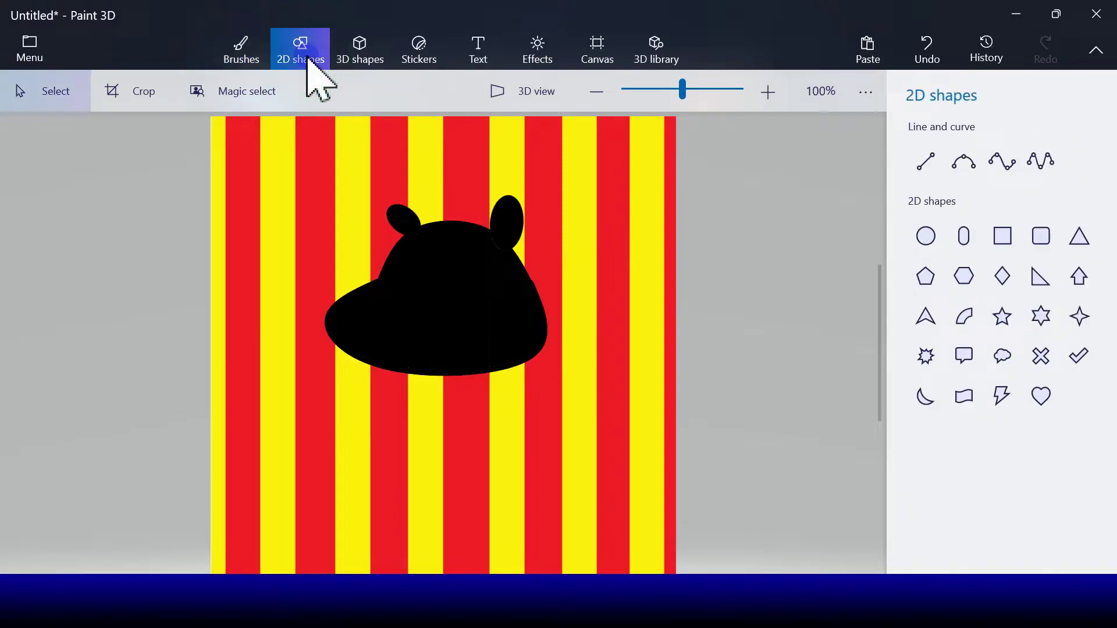
left_click(494, 164)
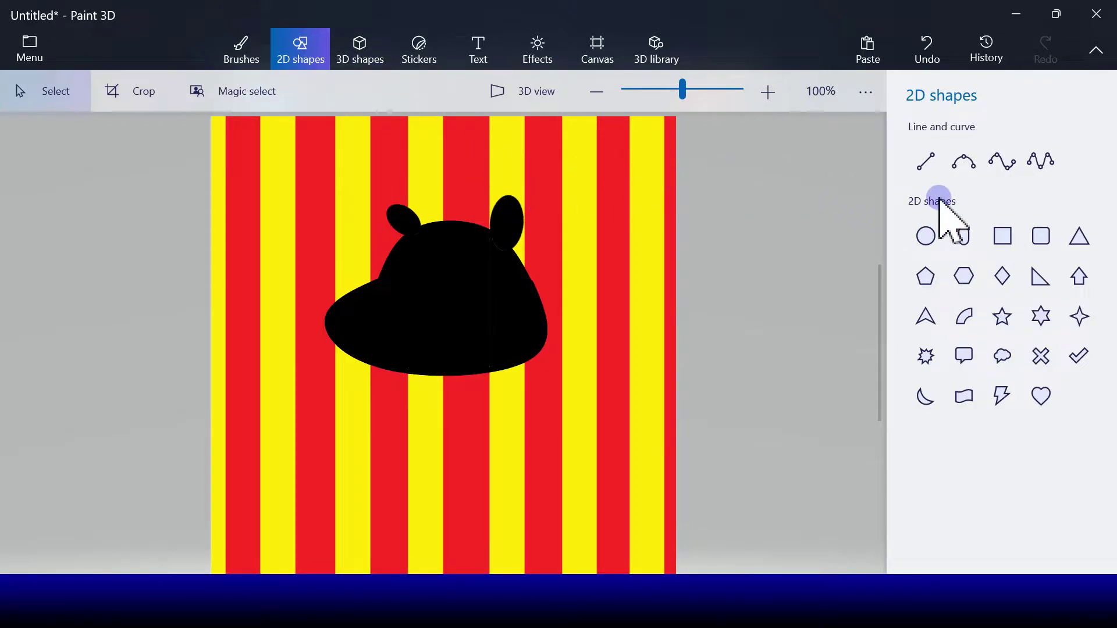
left_click(965, 172)
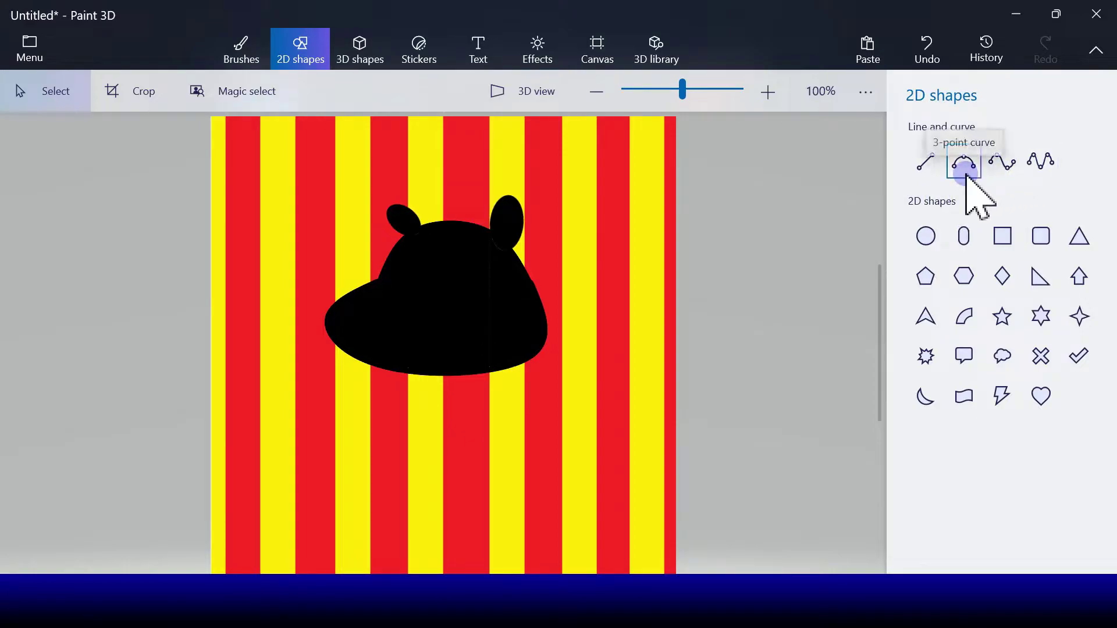
left_click(965, 170)
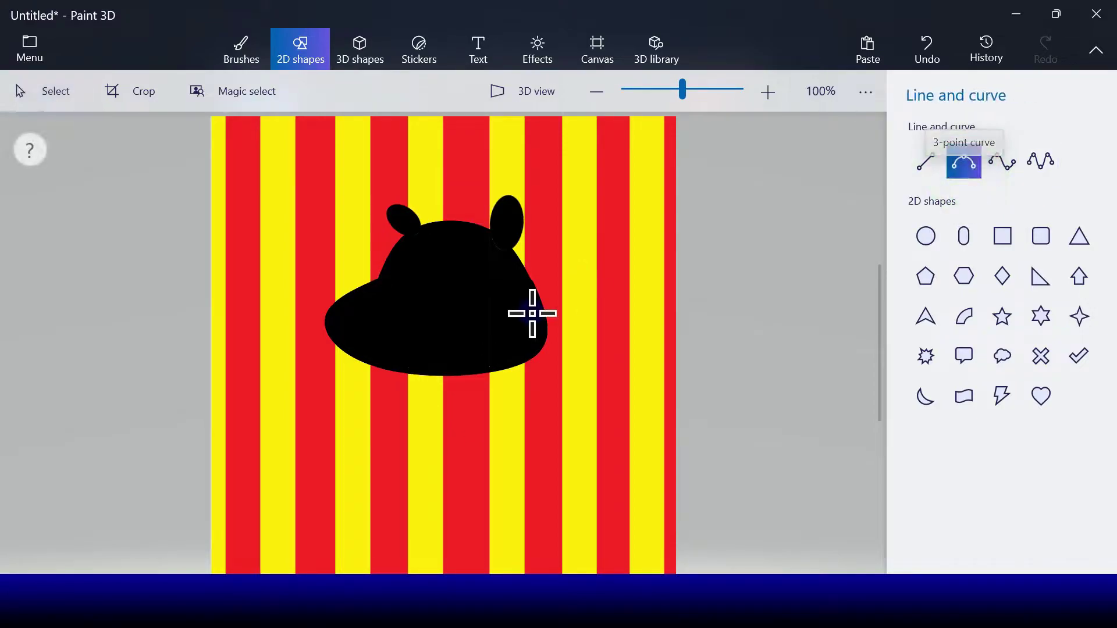
left_click(438, 255)
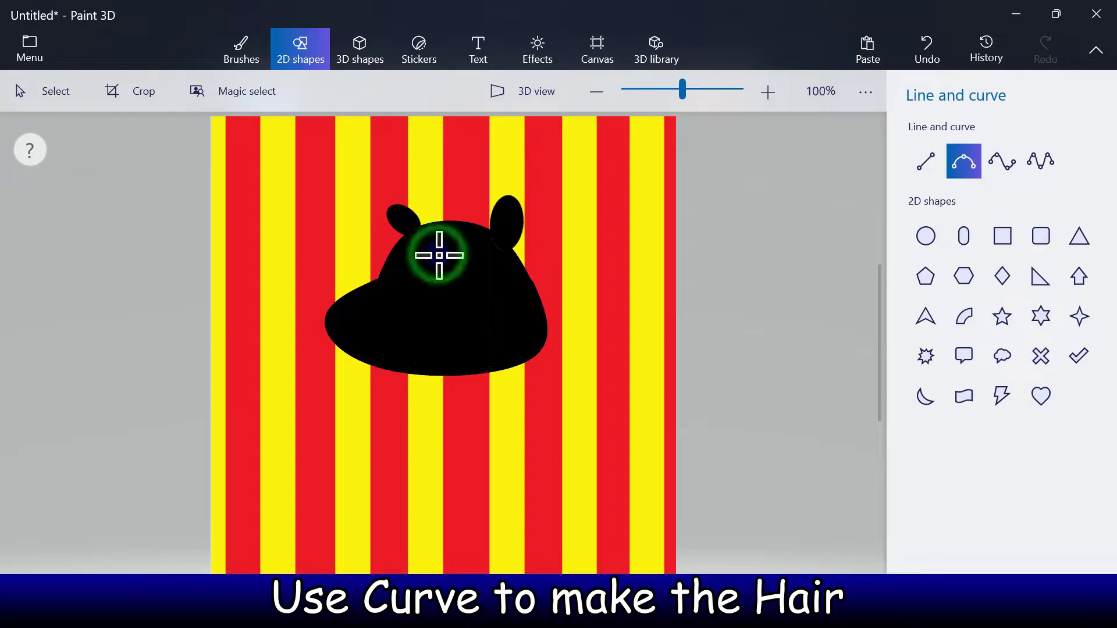
left_click(478, 228)
left_click(931, 181)
left_click(849, 241)
left_click_drag(911, 244, 919, 250)
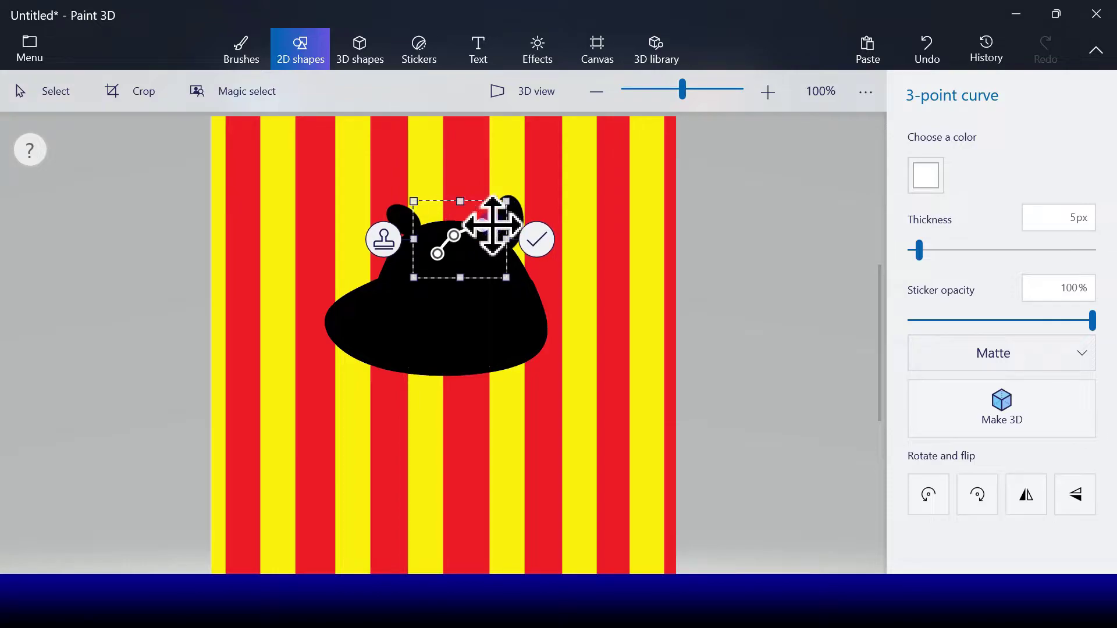
left_click(531, 242)
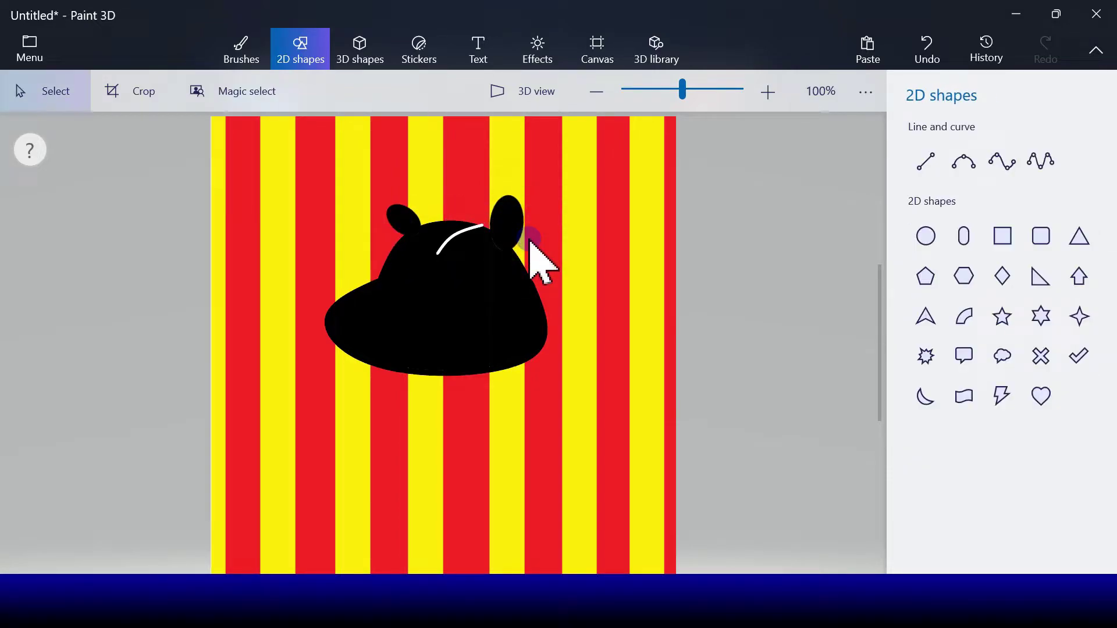
- Extend the hair line to the left ear with two short white 3-point curves forming a jagged fringe
left_click(979, 165)
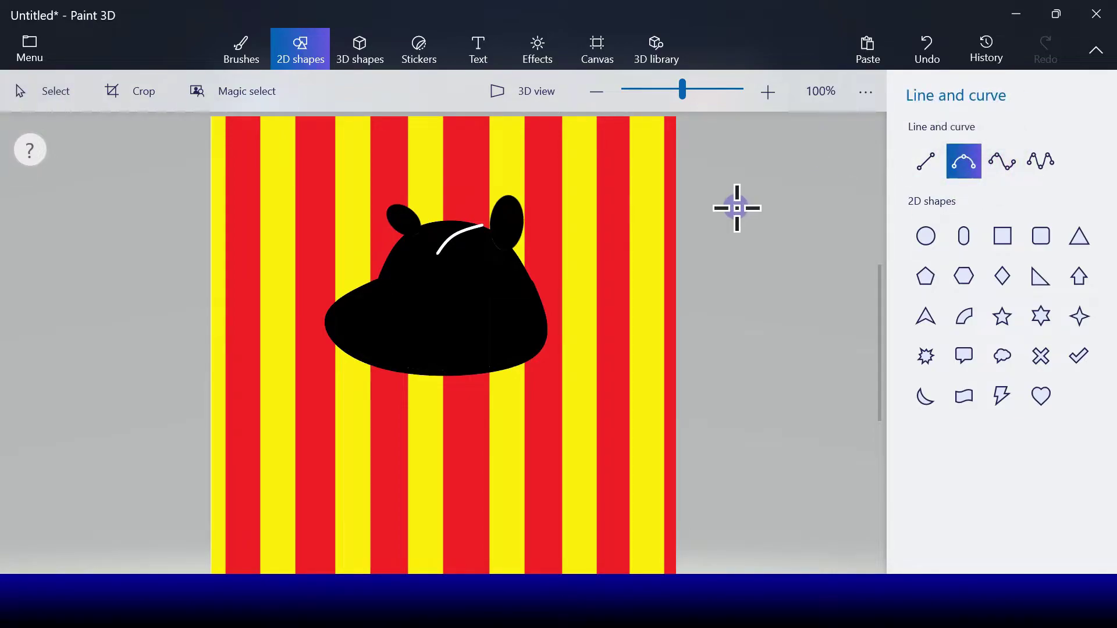
left_click(439, 250)
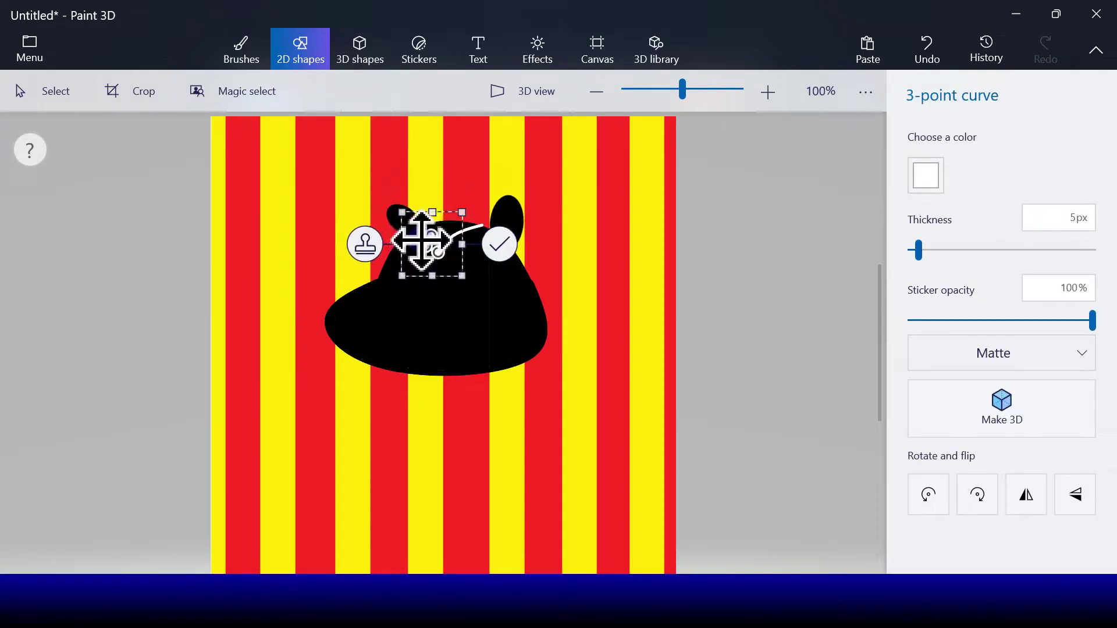
left_click(500, 248)
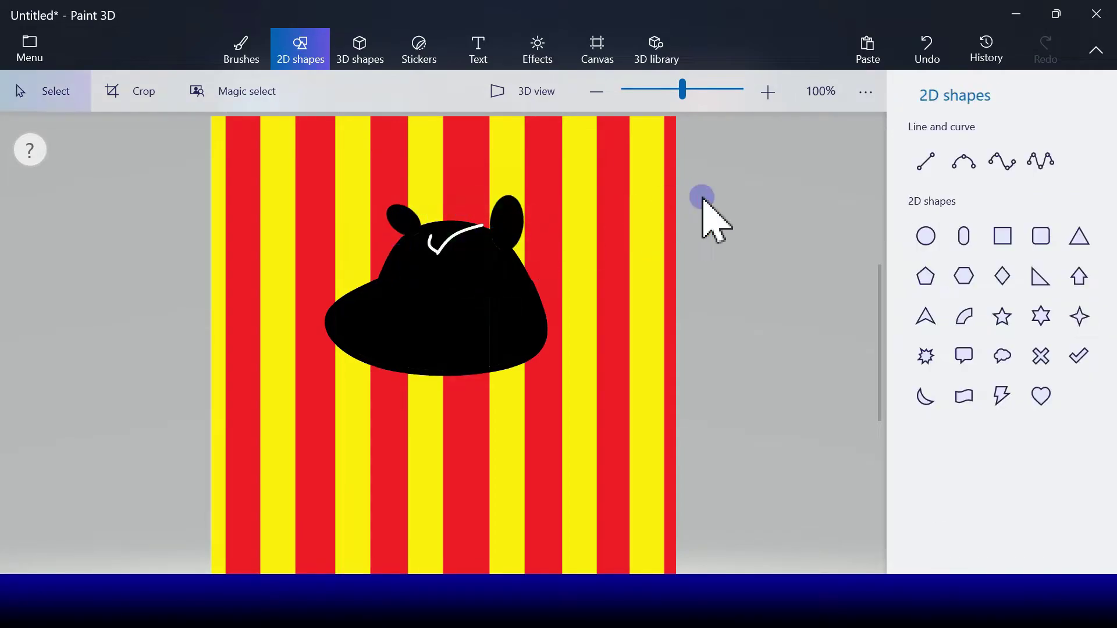
left_click(965, 161)
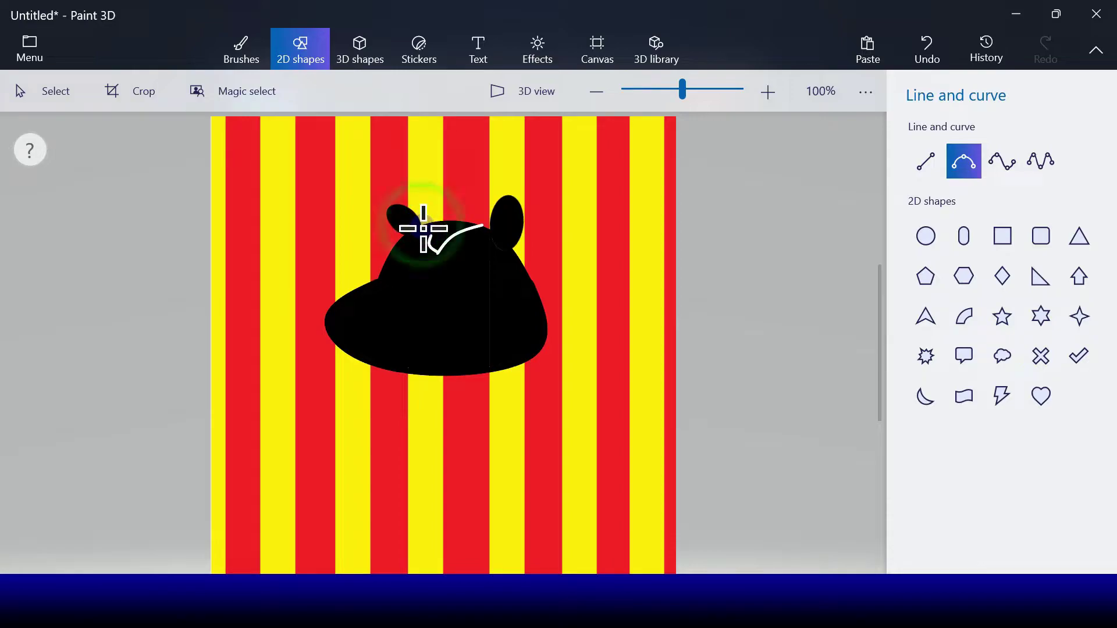
left_click_drag(433, 239, 428, 232)
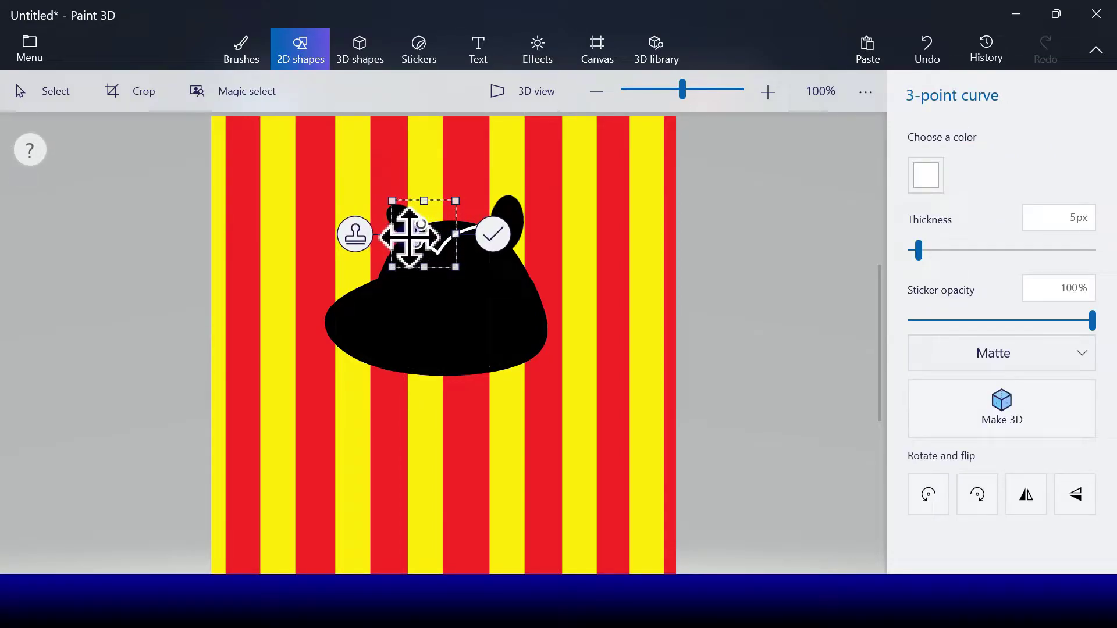
left_click(493, 234)
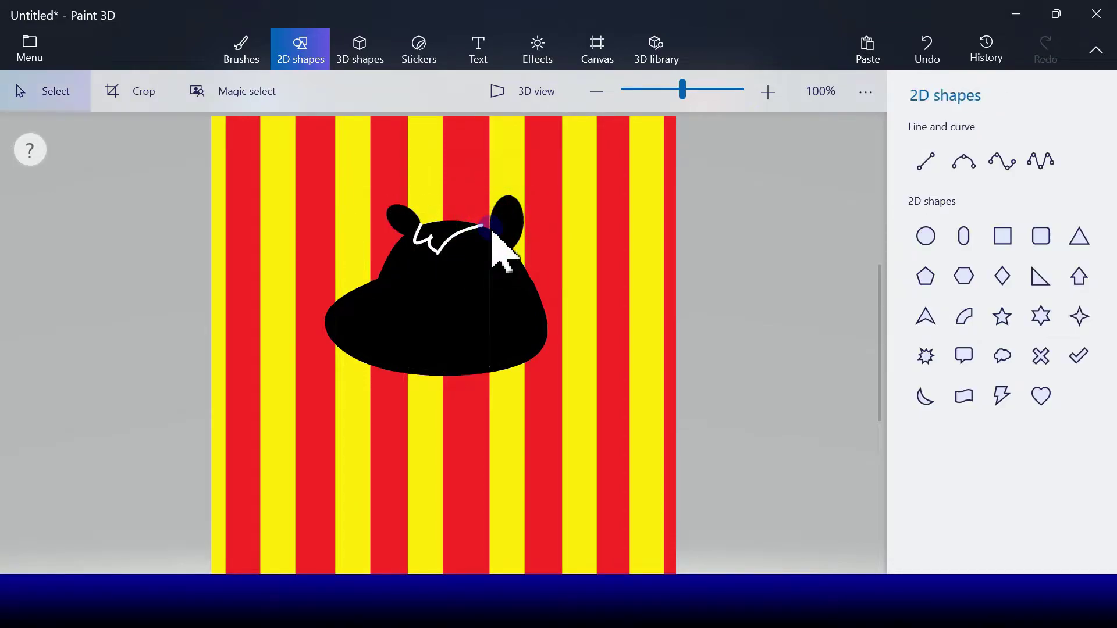
- Close the hair outline with a white 3-point curve arched above the head between the two ears
left_click(977, 169)
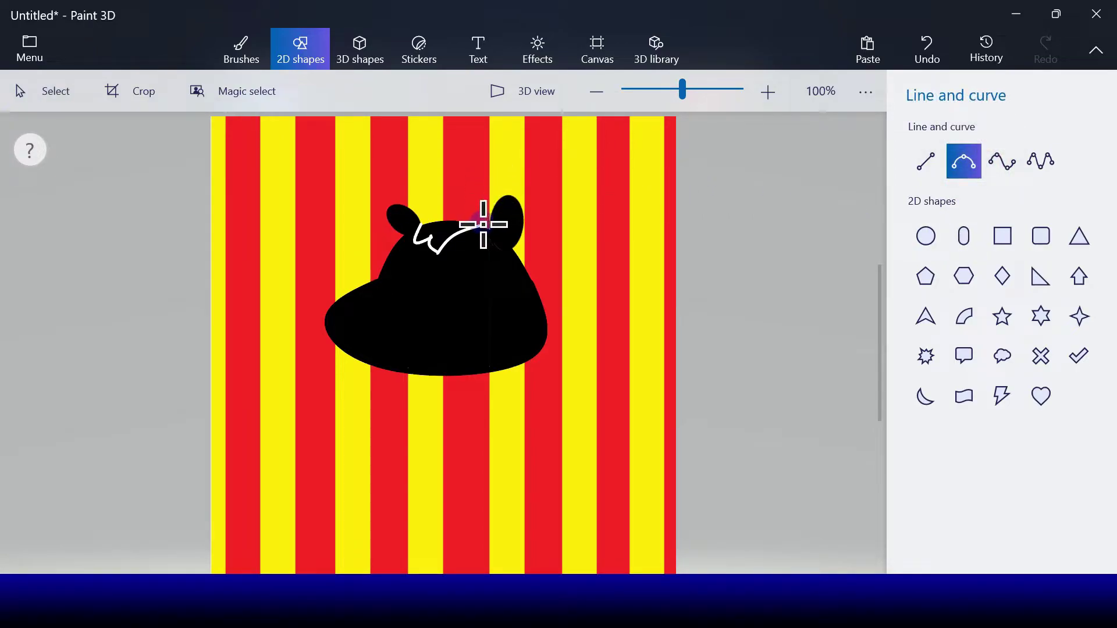
left_click_drag(484, 224, 482, 224)
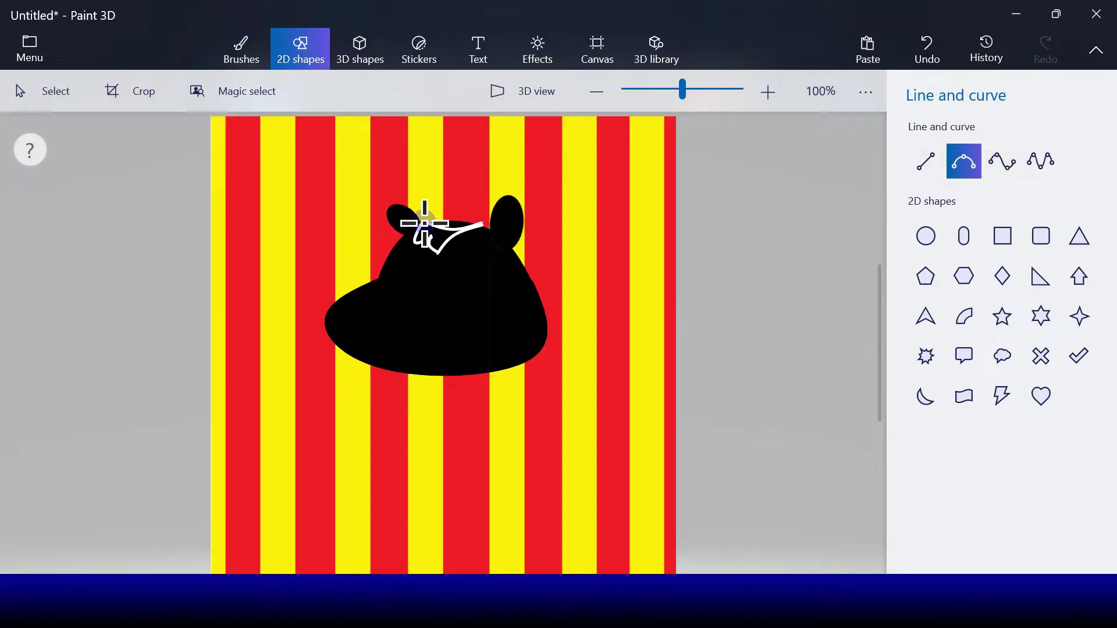
left_click(425, 223)
left_click_drag(450, 224, 436, 205)
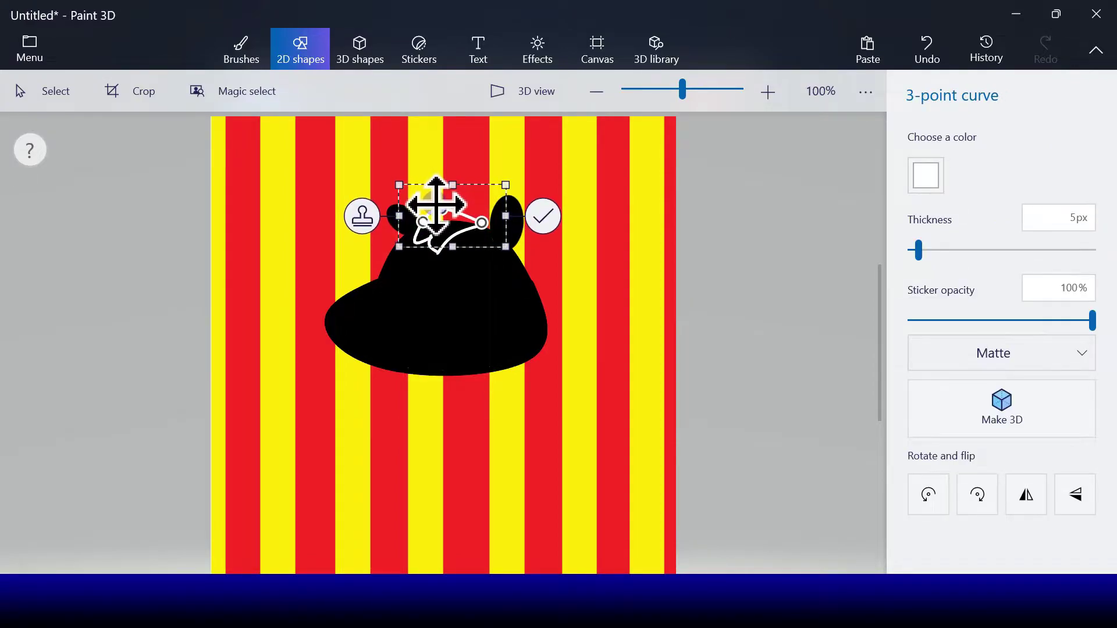
left_click(543, 218)
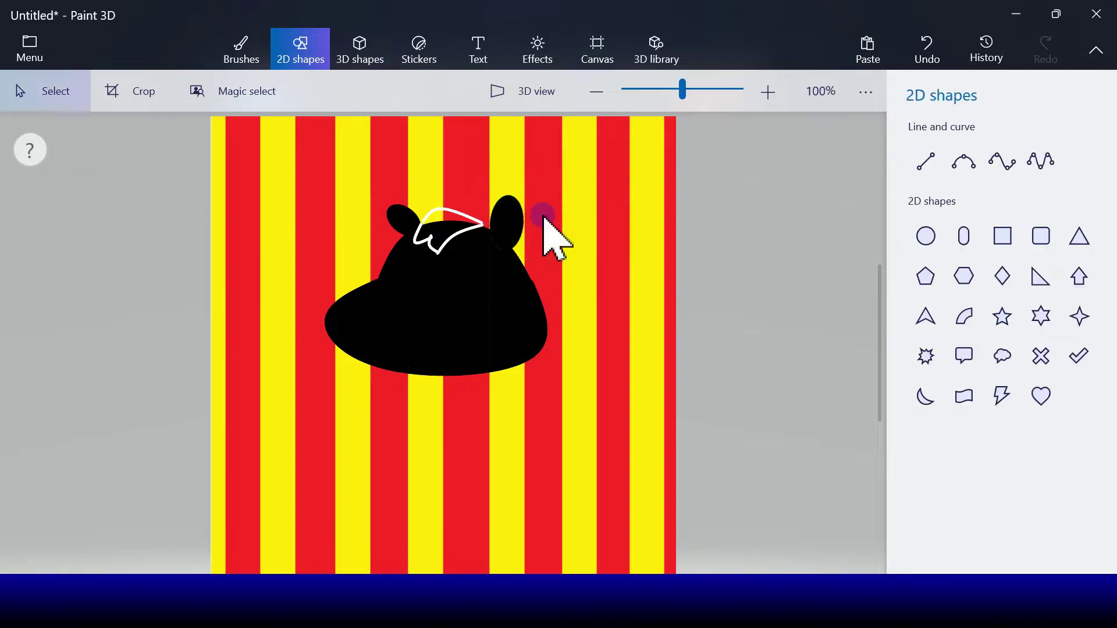
- Fill the sections inside the hair outline with white
left_click(239, 56)
left_click(938, 404)
left_click(928, 444)
left_click(438, 239)
left_click(453, 217)
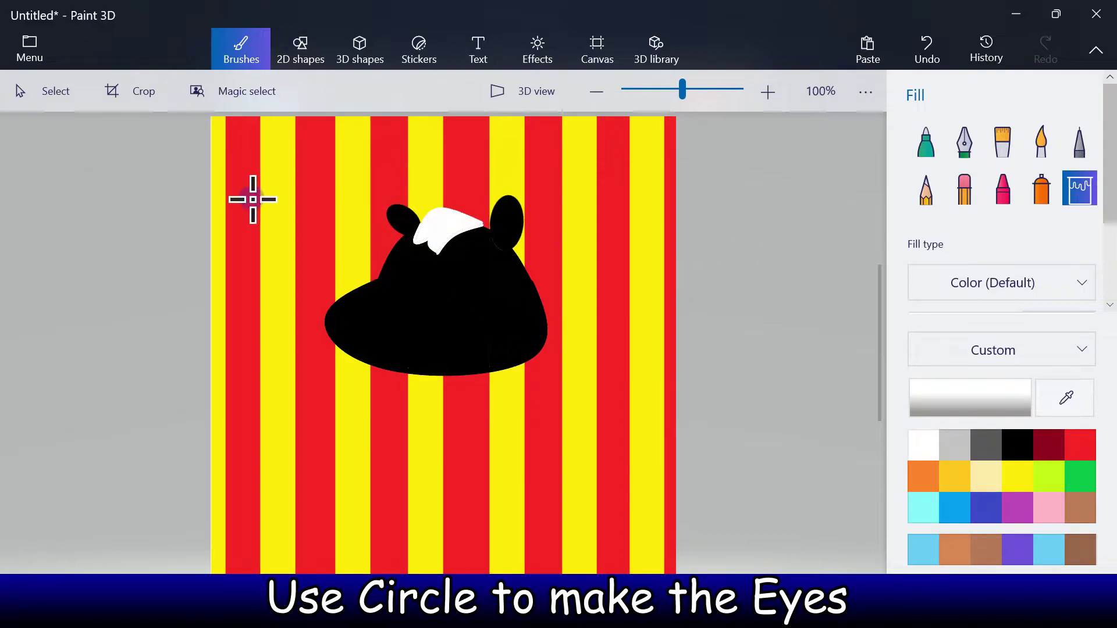
- Draw a slightly tilted oval with black fill and a white 5 px outline as the right eye, below the hair
left_click(307, 58)
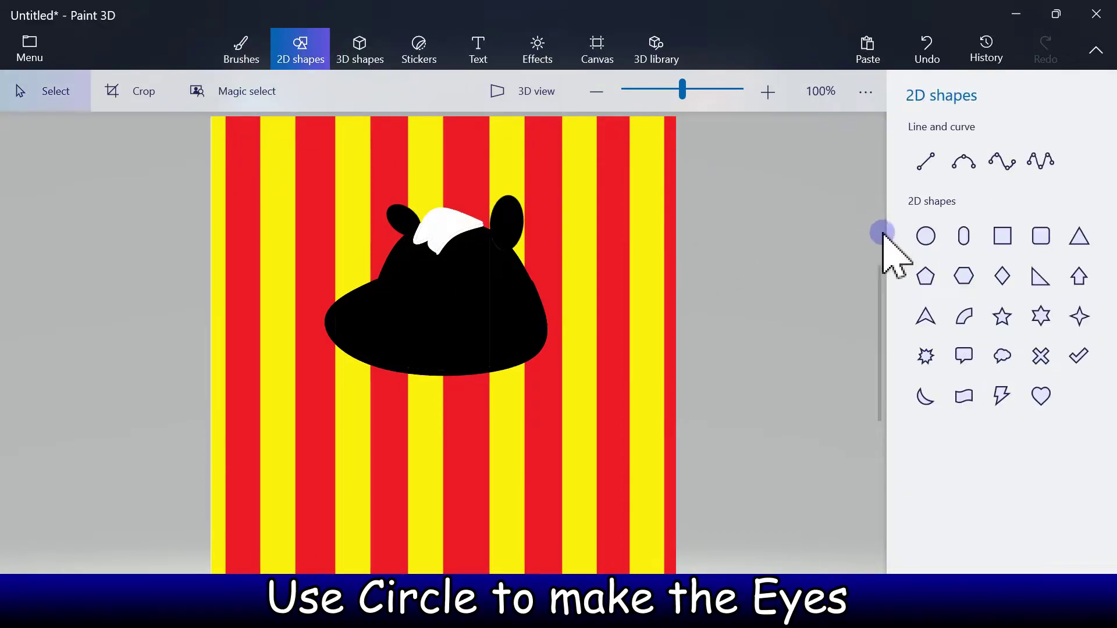
left_click(925, 238)
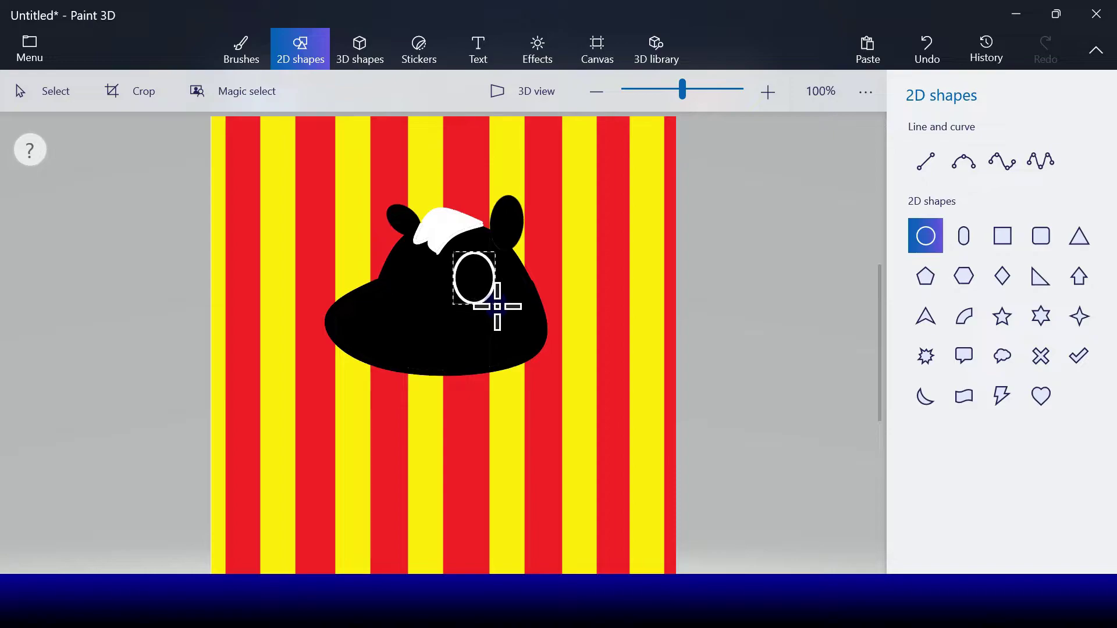
left_click_drag(498, 307, 500, 308)
left_click_drag(474, 212, 462, 226)
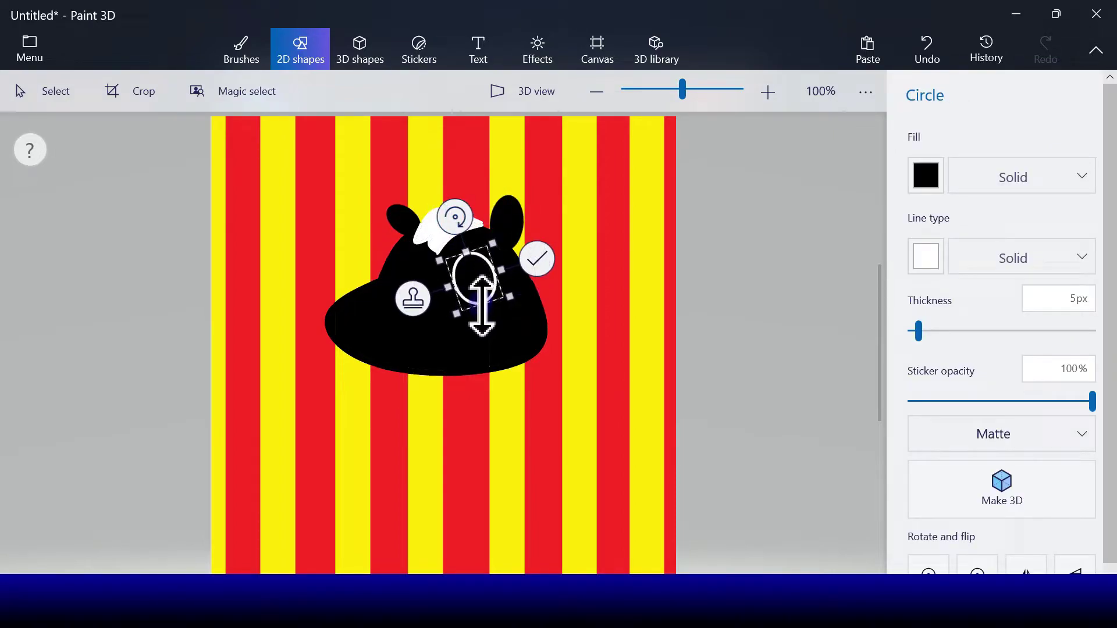
left_click_drag(477, 291, 471, 290)
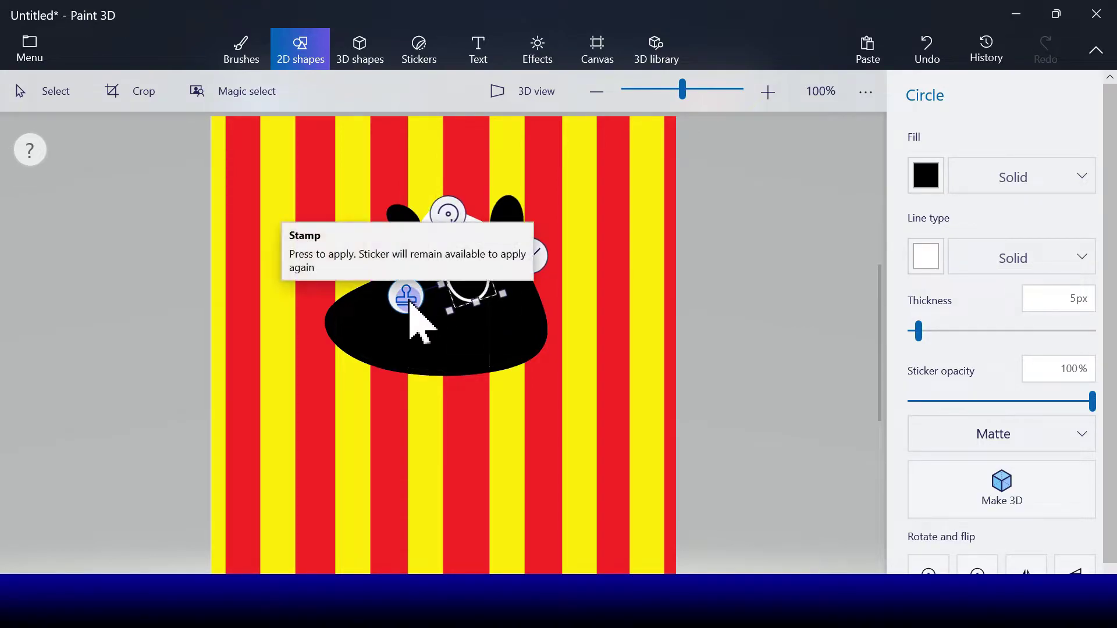
- Stamp the right eye, then place a narrower copy tilted the opposite way as the left eye
left_click_drag(464, 224, 506, 210)
left_click_drag(480, 290, 447, 281)
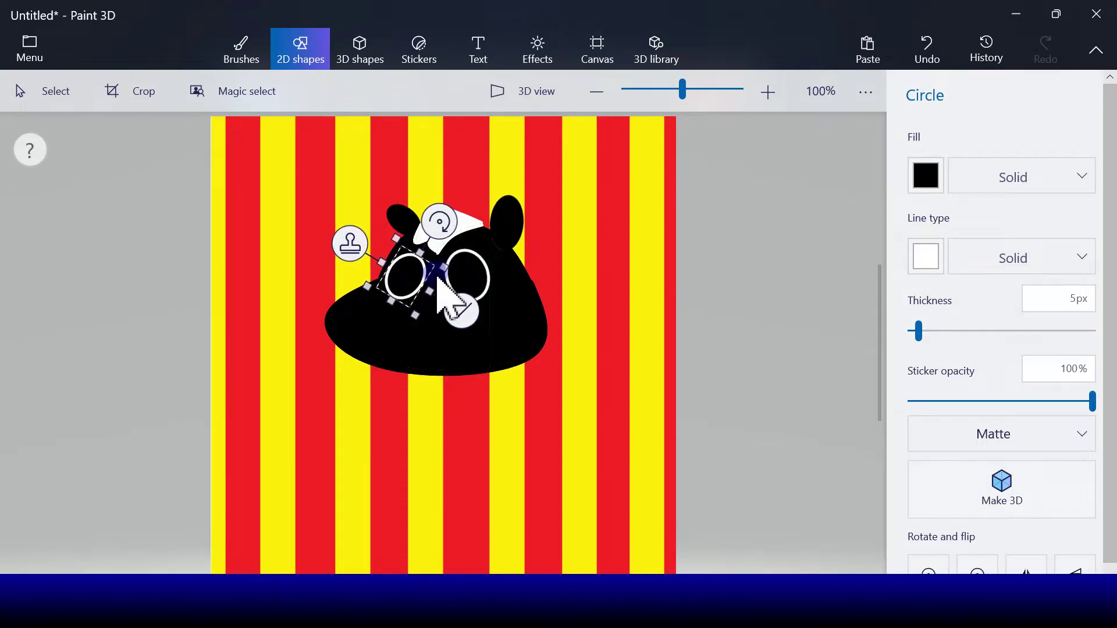
left_click_drag(410, 270, 445, 263)
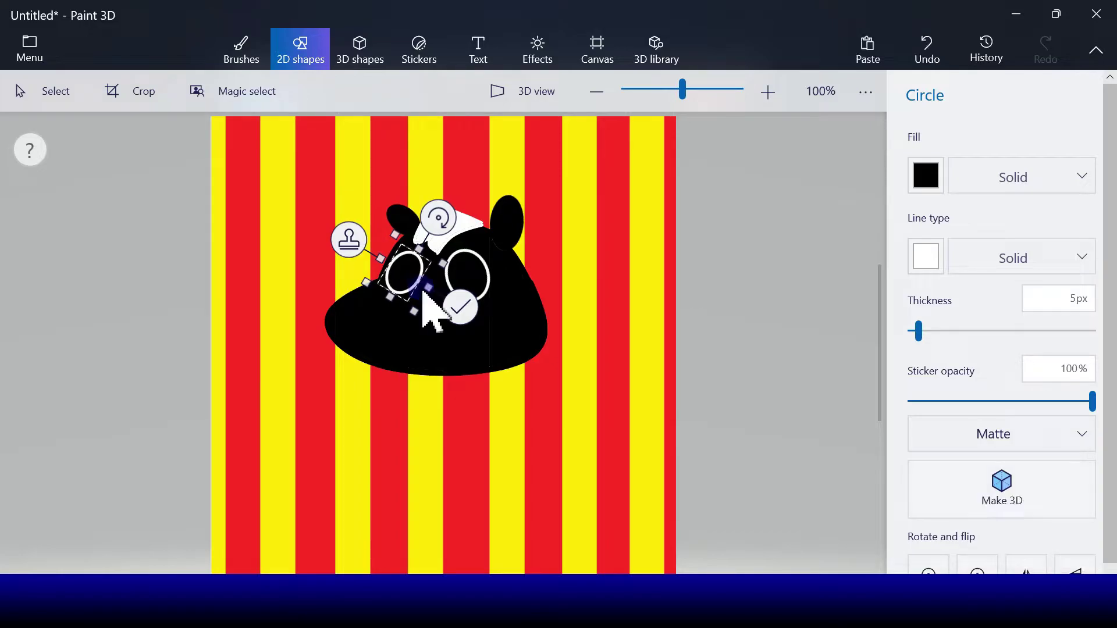
left_click(462, 314)
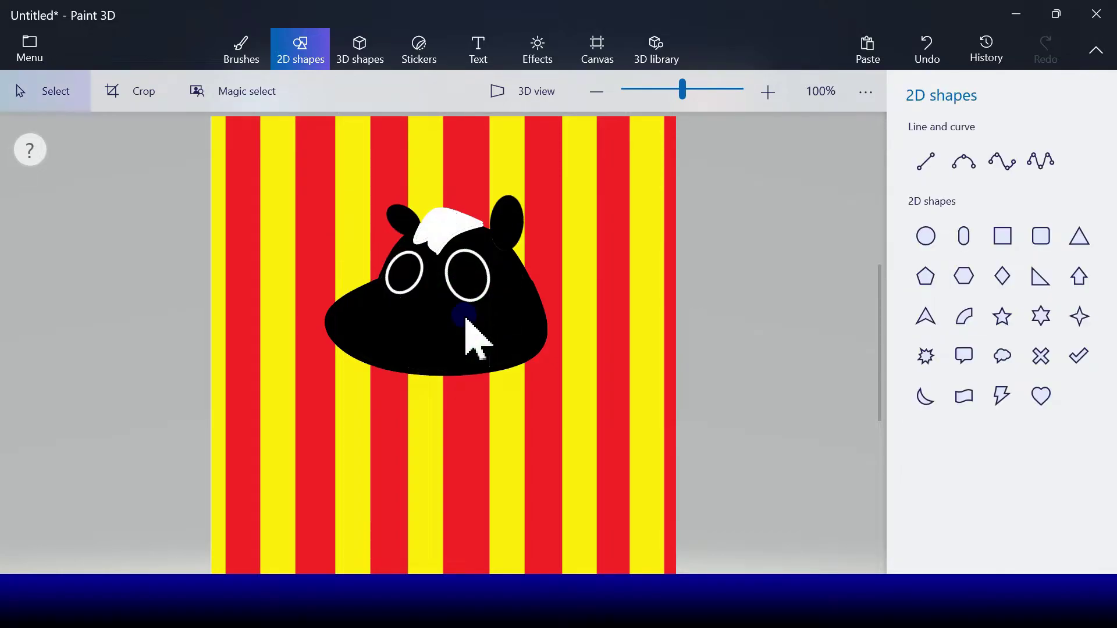
- Fill the inside of both eye ovals with white
left_click(254, 57)
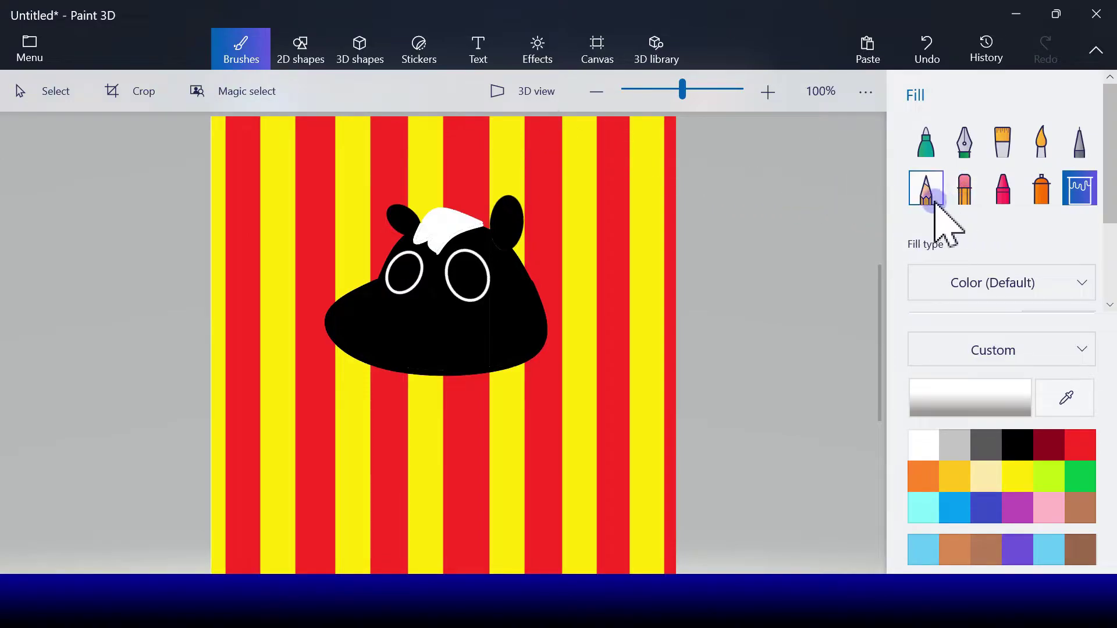
left_click(927, 448)
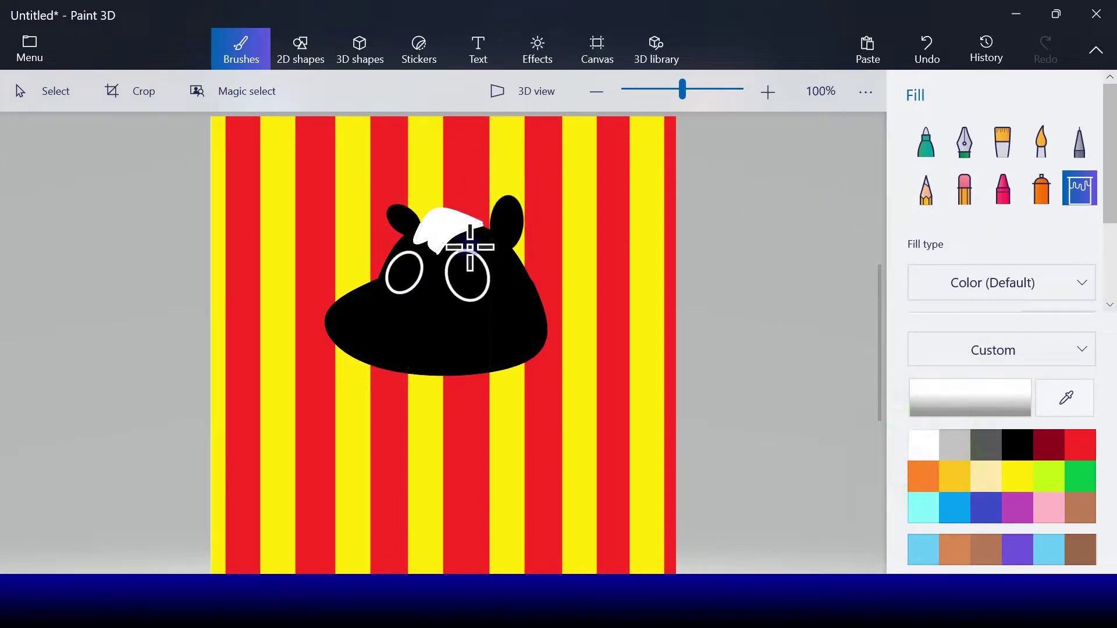
left_click(463, 269)
left_click(411, 271)
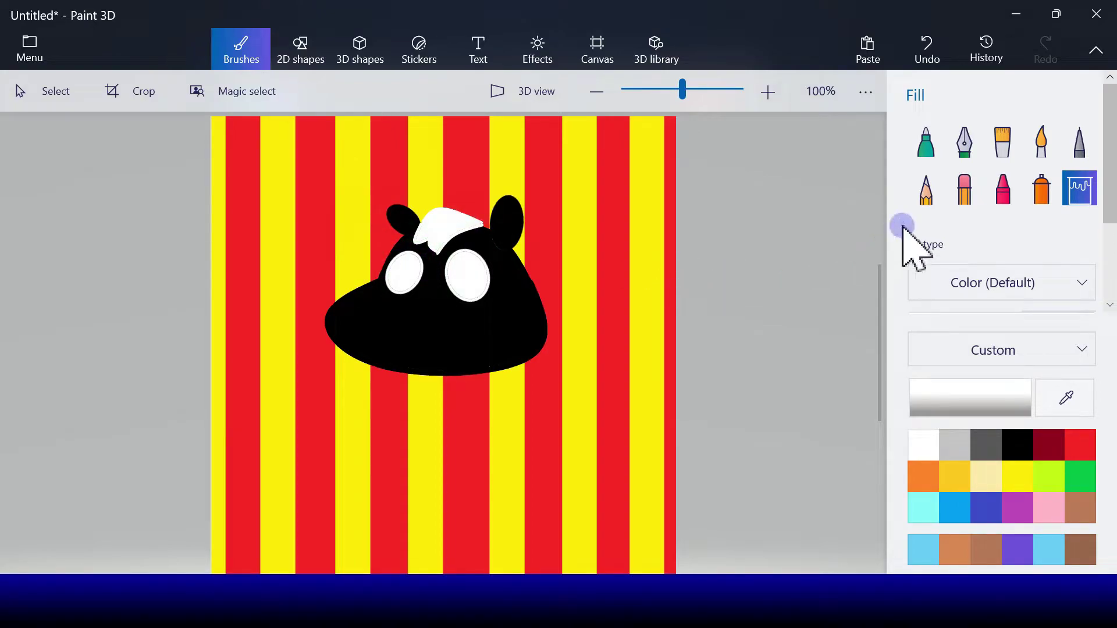
left_click(926, 150)
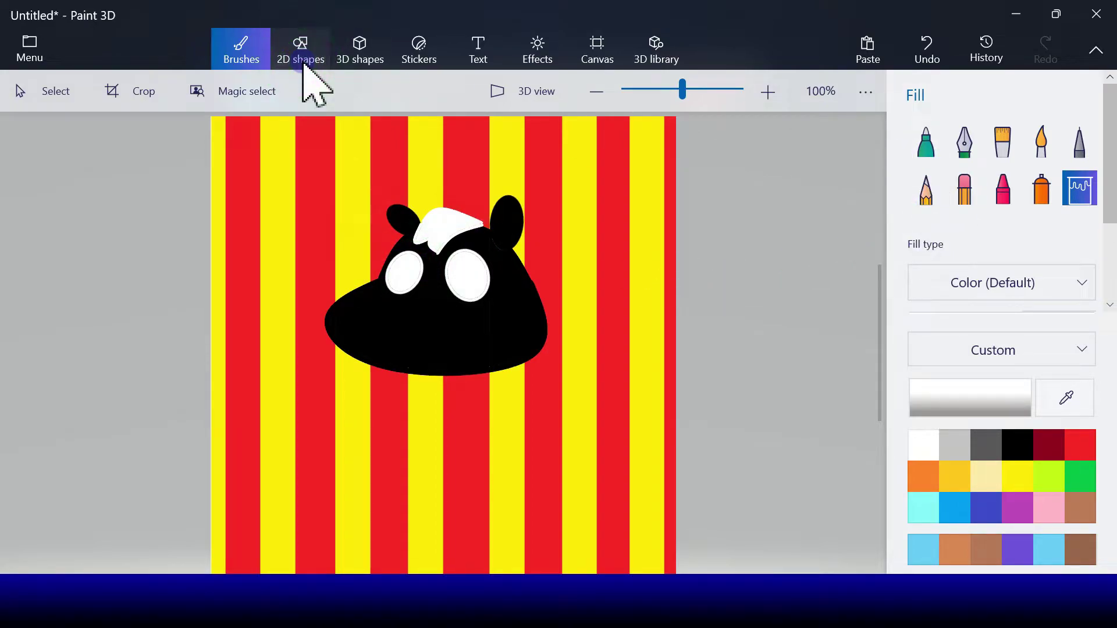
- Draw a small circle with black fill and black 5 px outline as the pupil in the upper part of the right eye
left_click(300, 56)
left_click(367, 186)
left_click(460, 265)
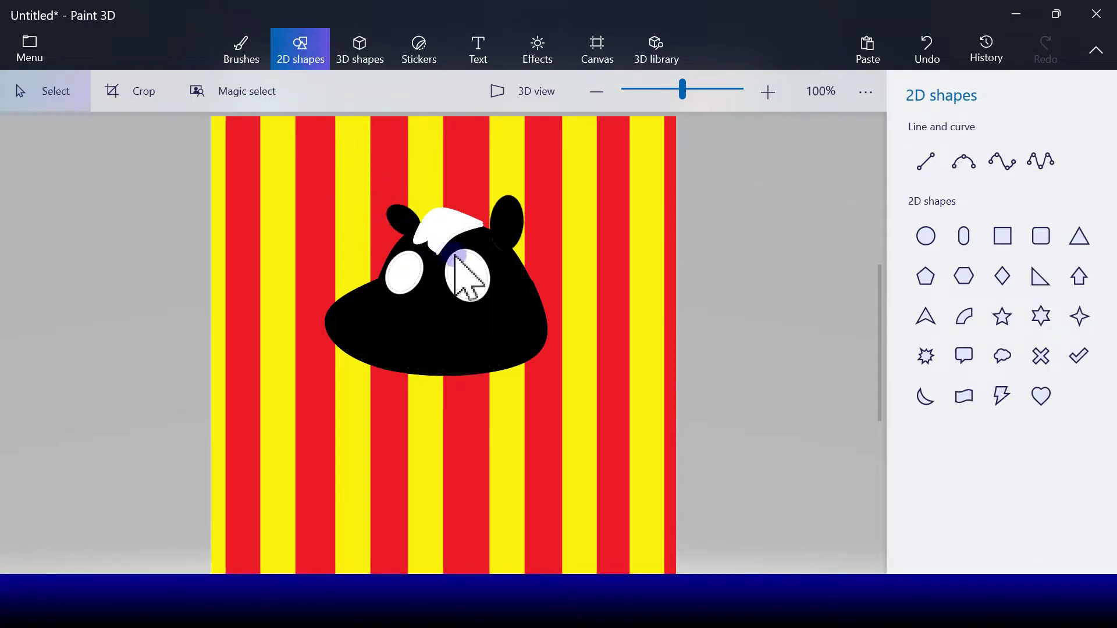
left_click(885, 238)
left_click(926, 236)
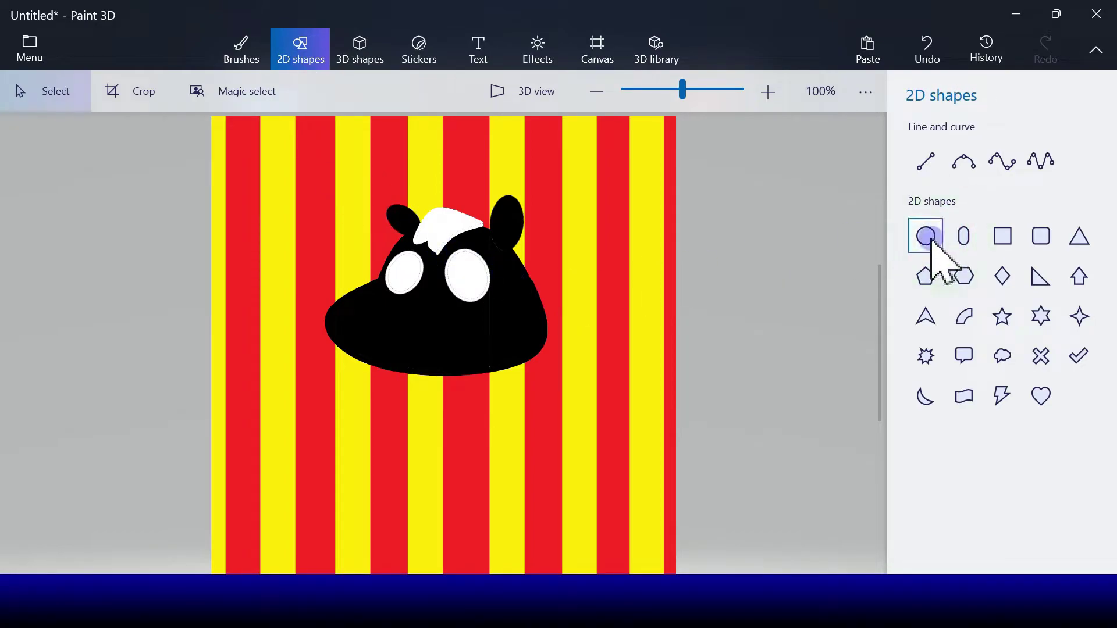
left_click_drag(451, 262, 469, 274)
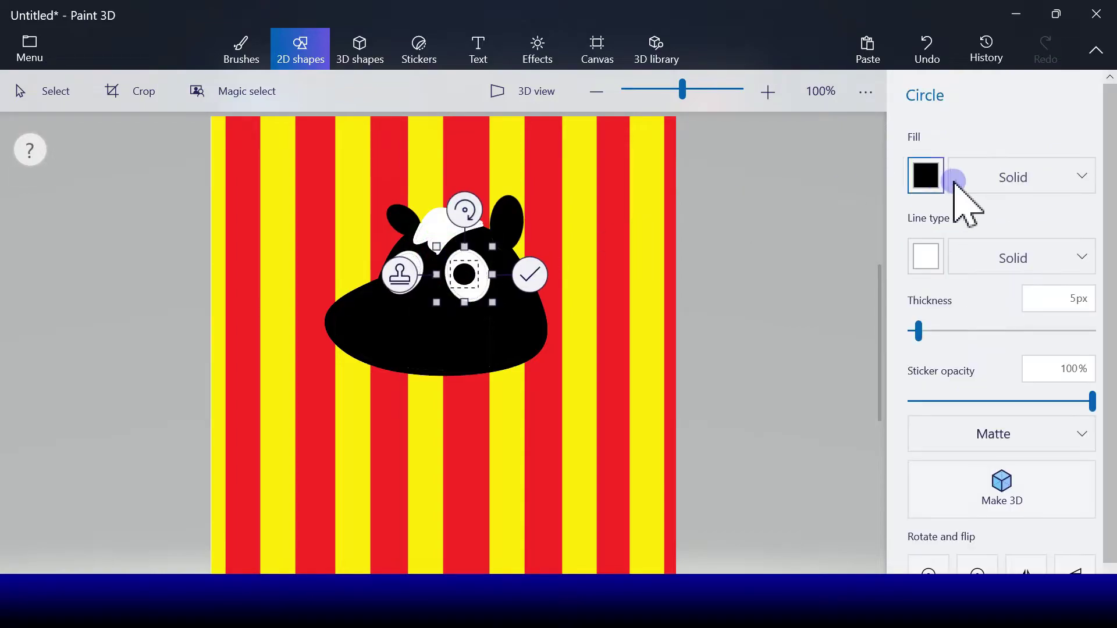
left_click(924, 251)
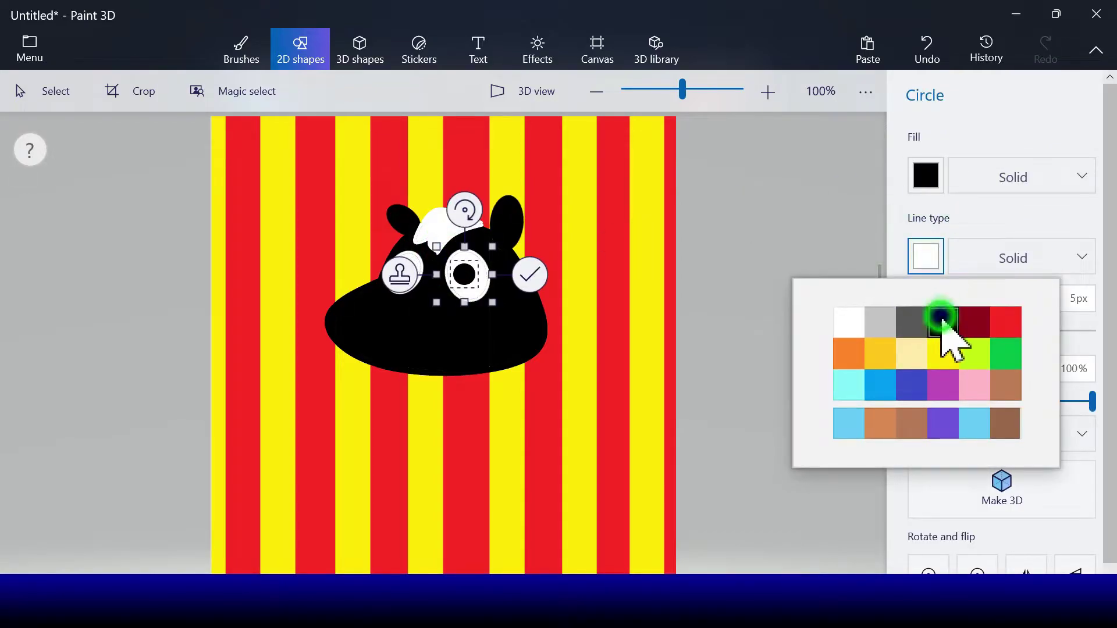
left_click(943, 321)
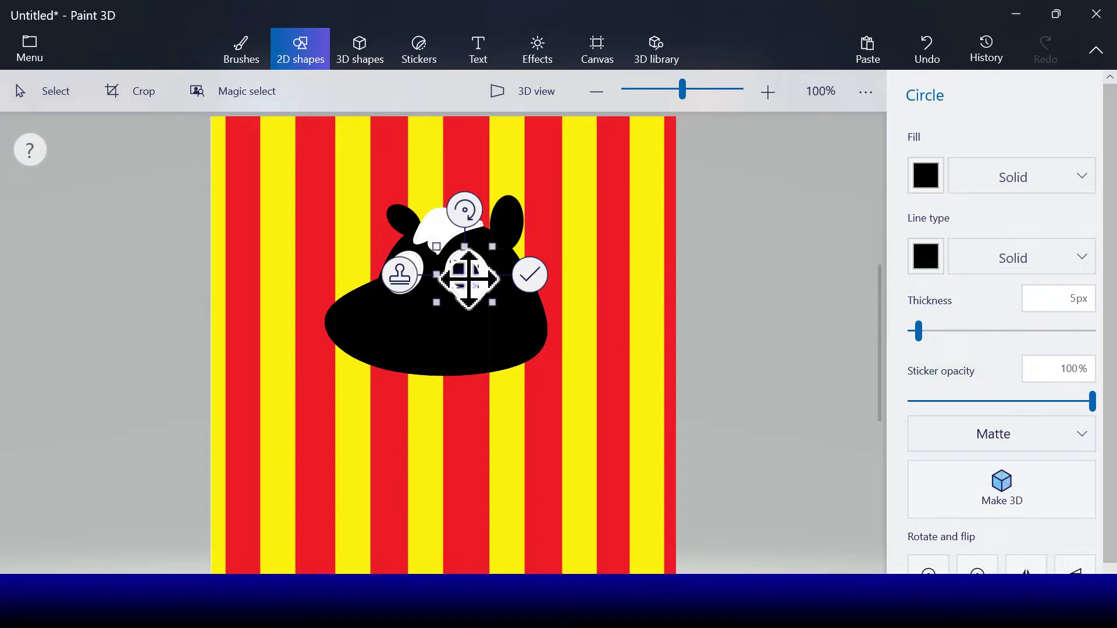
left_click_drag(466, 279, 465, 263)
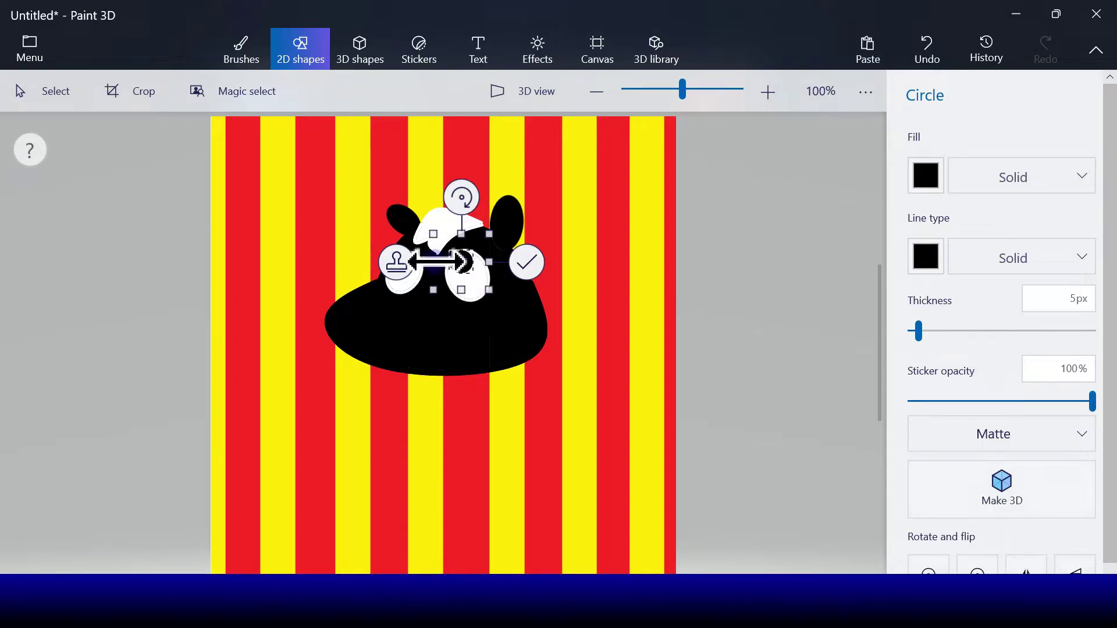
- Stamp the black pupil onto the right eye and onto the upper part of the left eye
left_click(397, 263)
left_click_drag(462, 264, 414, 265)
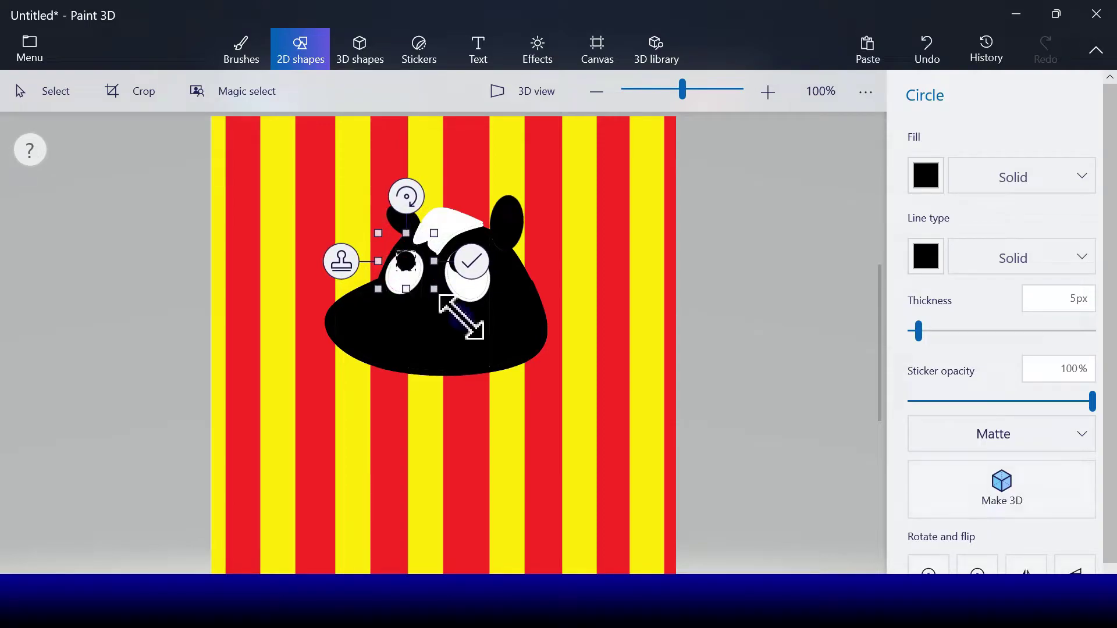
left_click(341, 256)
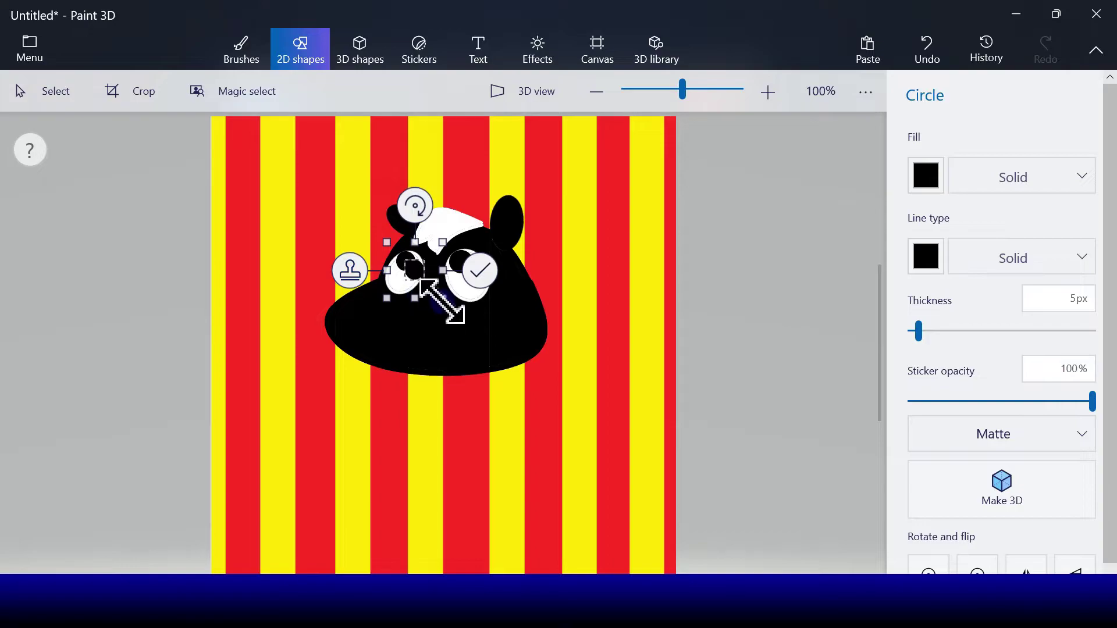
- Shrink the circle on the left pupil into a tiny highlight and set both its outline and fill to white
left_click_drag(442, 303, 433, 291)
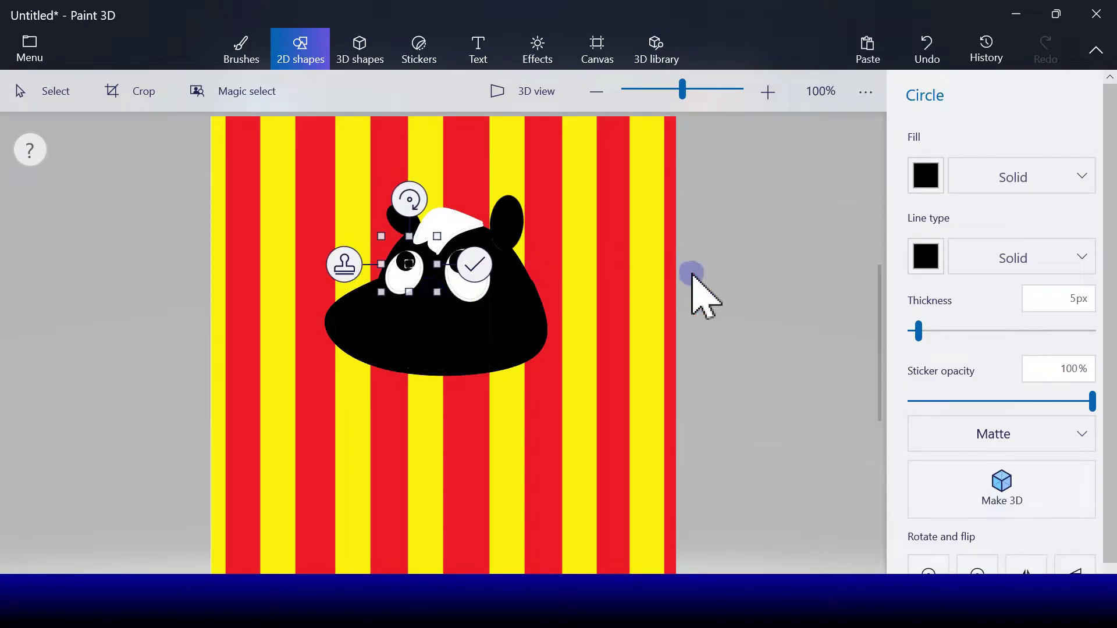
left_click(927, 257)
left_click(849, 320)
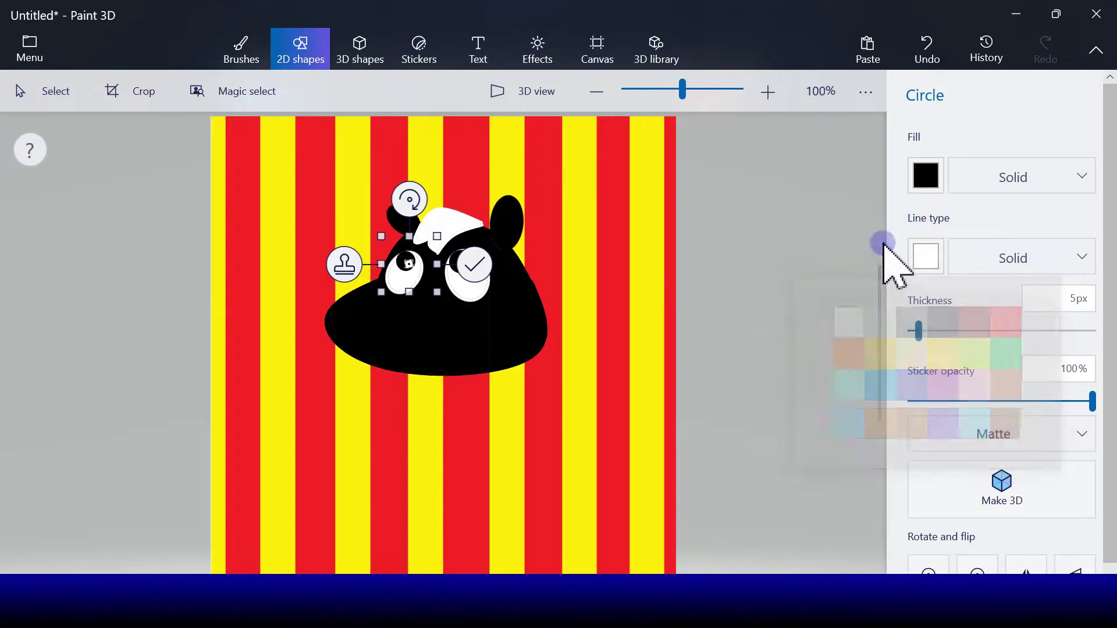
left_click(924, 185)
left_click(851, 242)
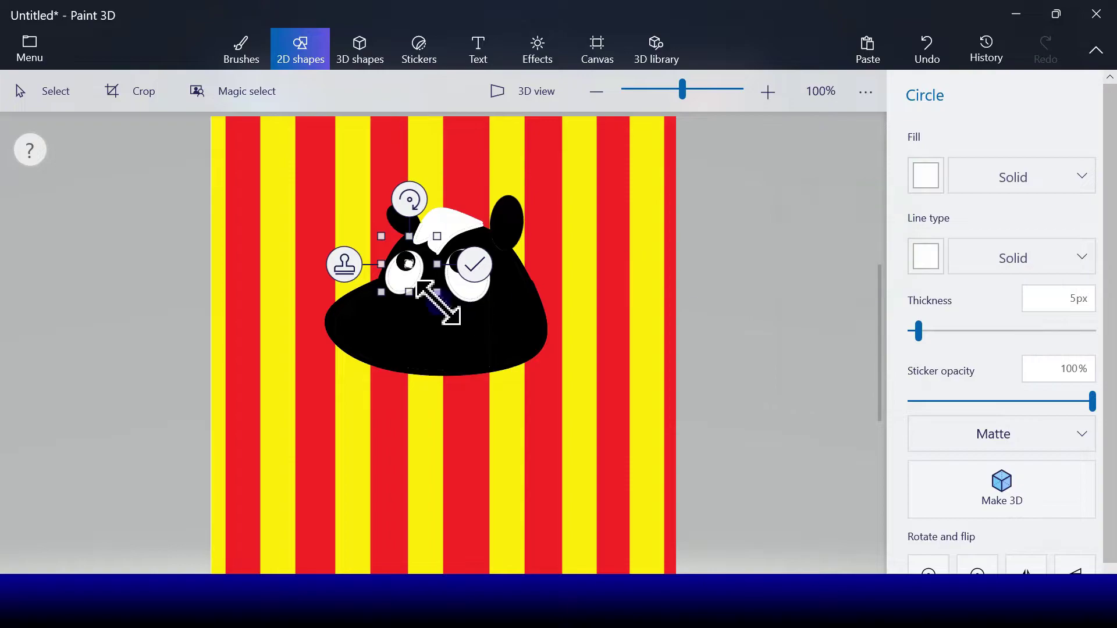
- Place the small white highlight on the upper-left part of each pupil
left_click_drag(414, 274, 457, 266)
left_click(338, 257)
left_click(519, 268)
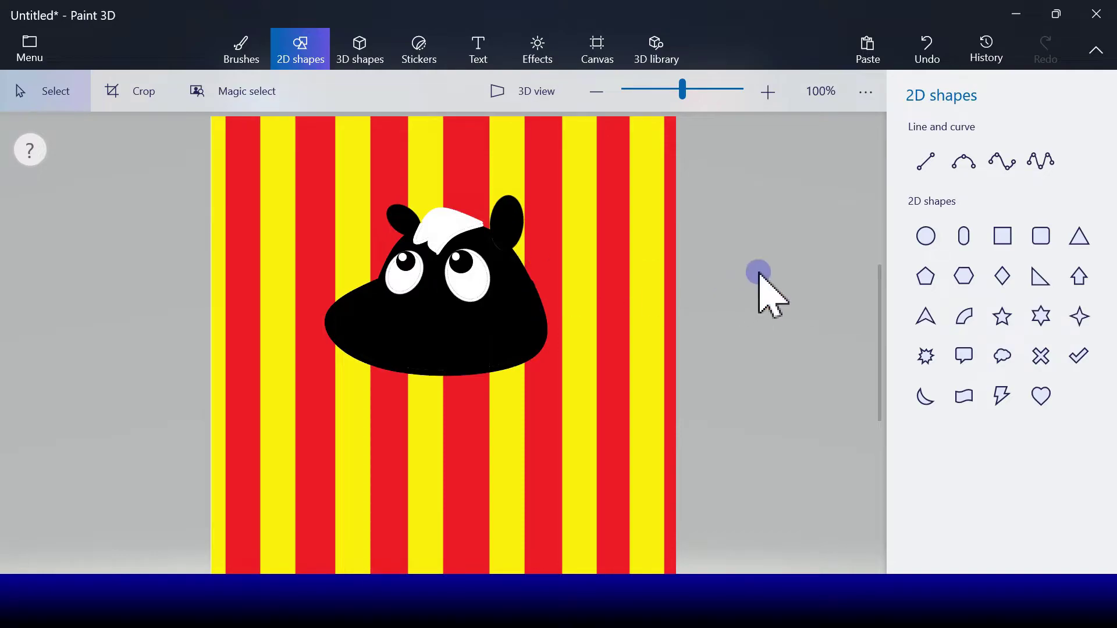
- Draw a wide oval with black fill and black outline as the snout, slightly overlapping the bottom of the left eye
left_click(926, 234)
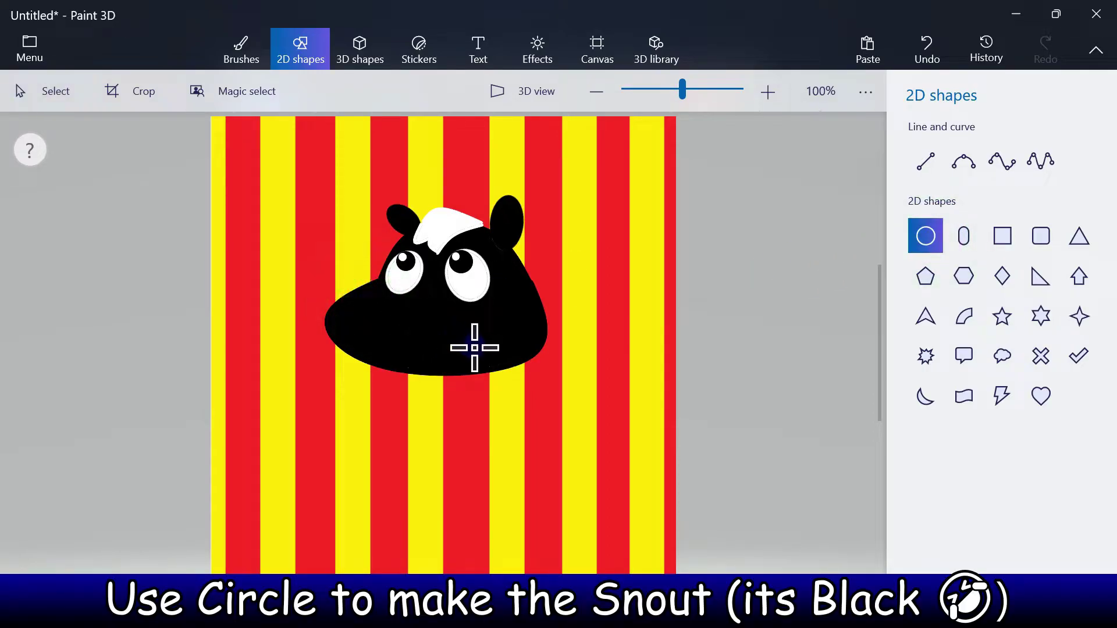
left_click_drag(490, 359, 487, 350)
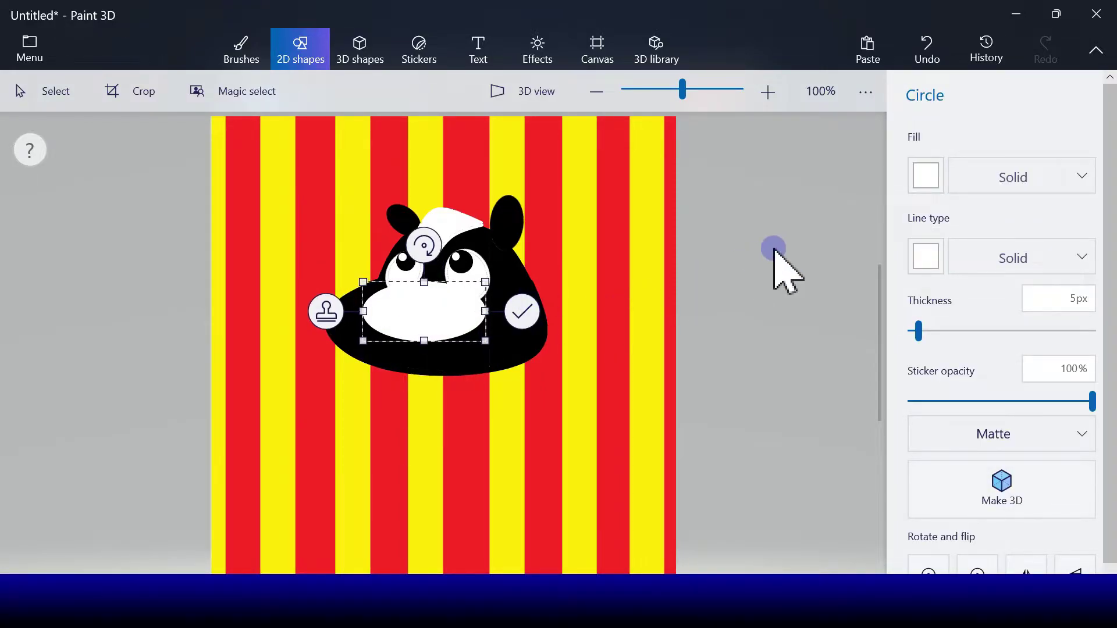
left_click(925, 177)
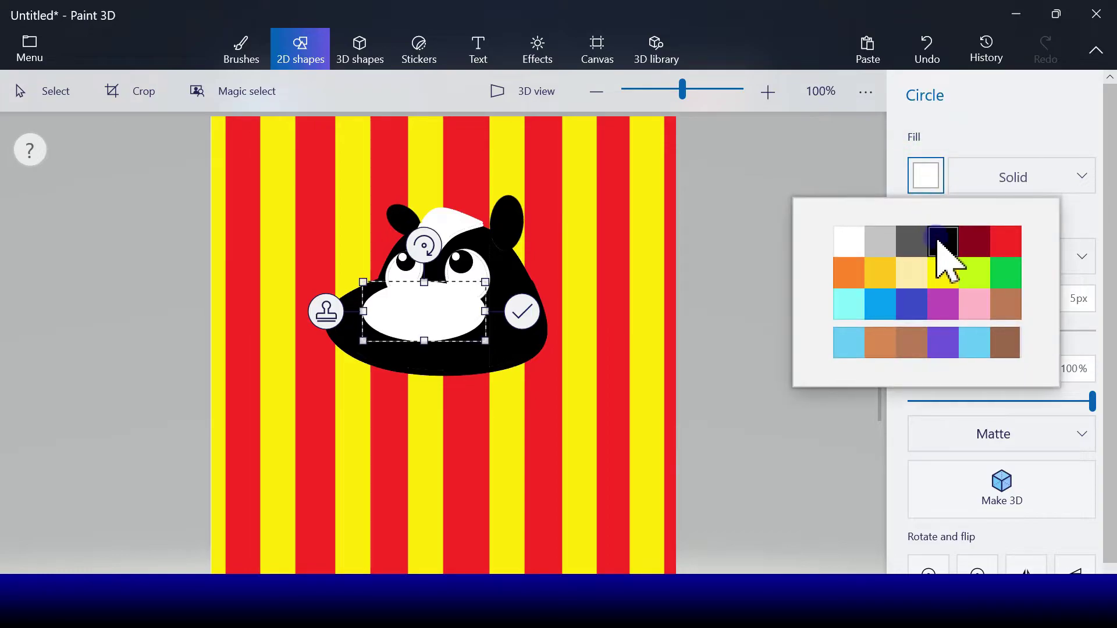
left_click(942, 239)
left_click(926, 256)
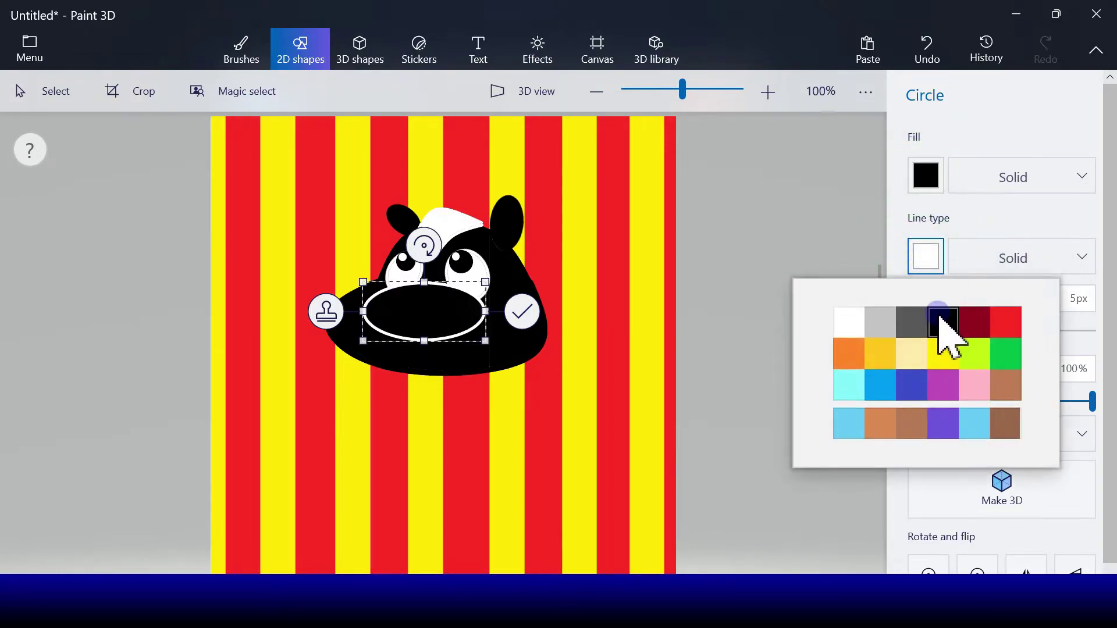
left_click(940, 318)
left_click(506, 320)
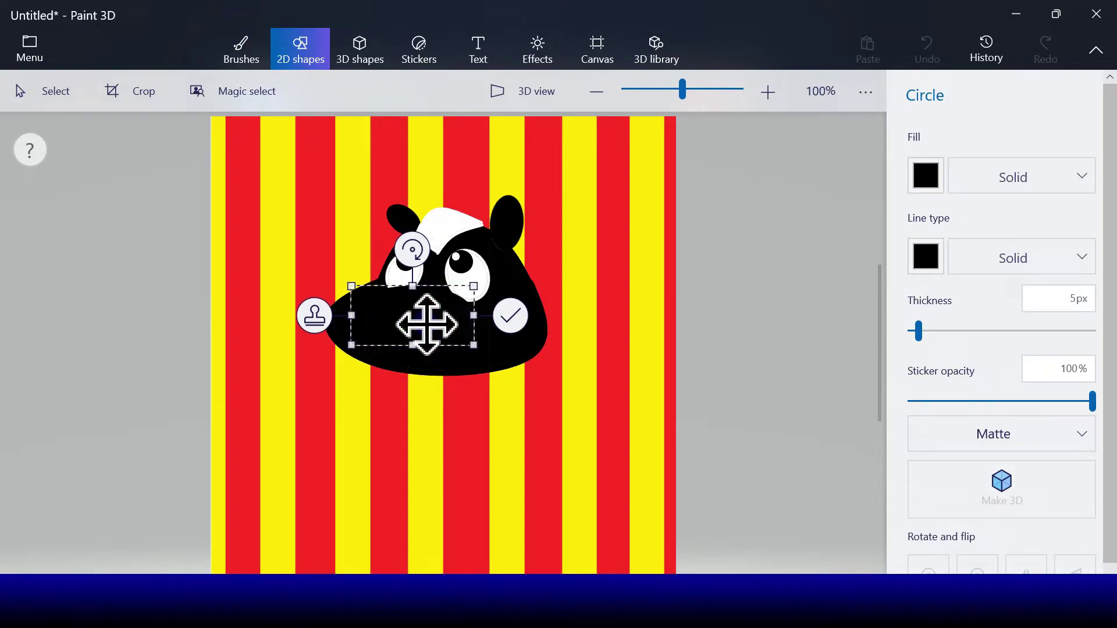
left_click(489, 321)
- Draw a horizontal oval on the snout as the nose and set its outline and fill to red
left_click(937, 226)
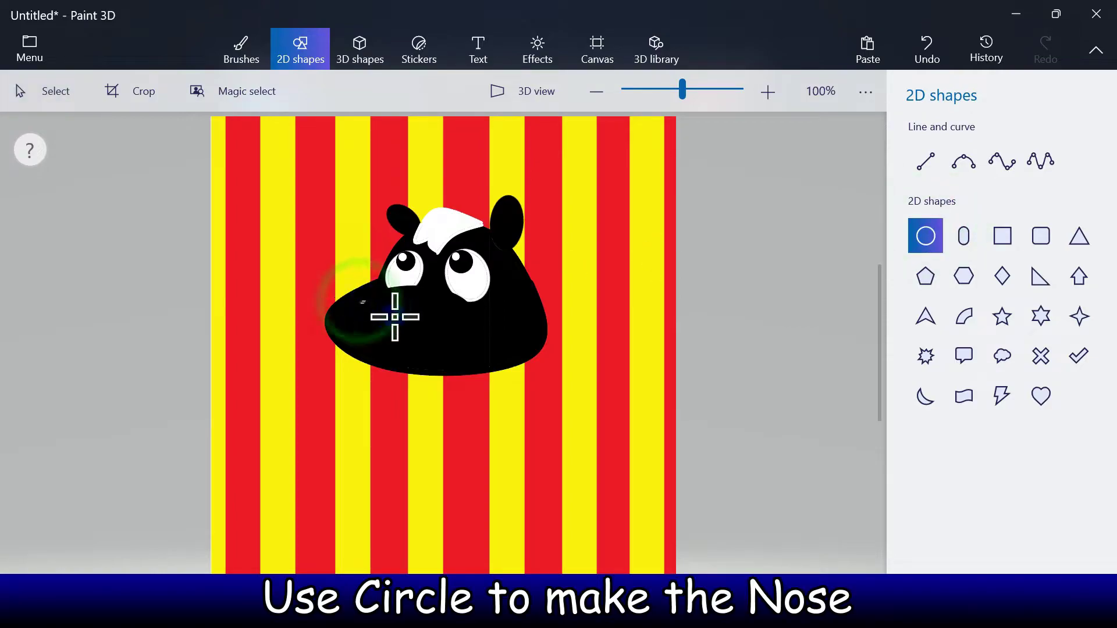
left_click_drag(438, 344, 438, 344)
left_click(926, 257)
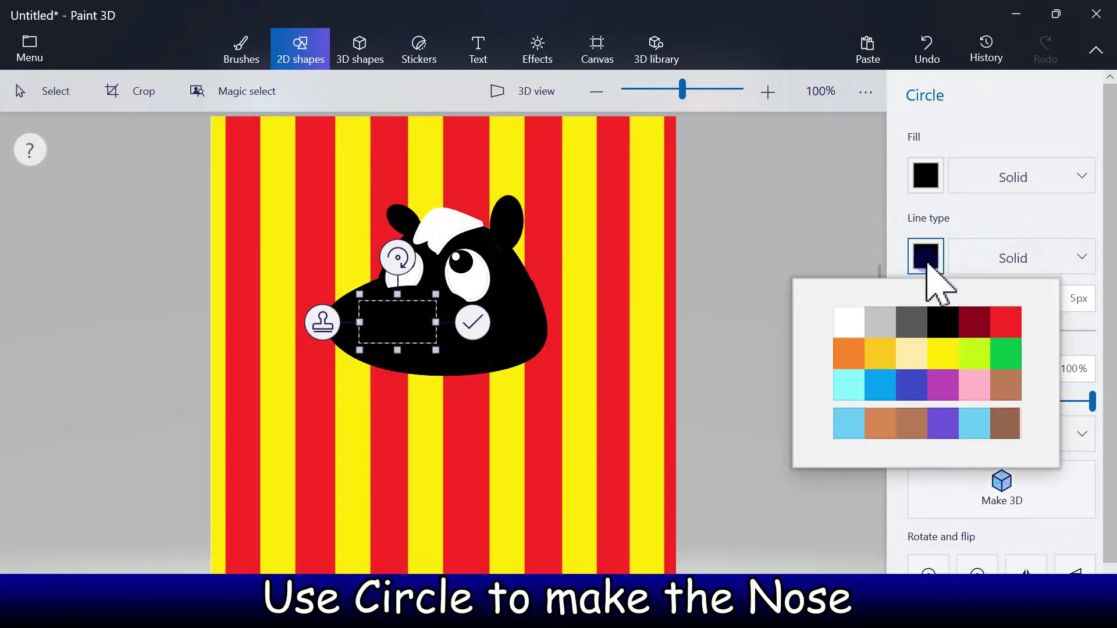
left_click(1002, 323)
left_click(925, 178)
left_click(1005, 239)
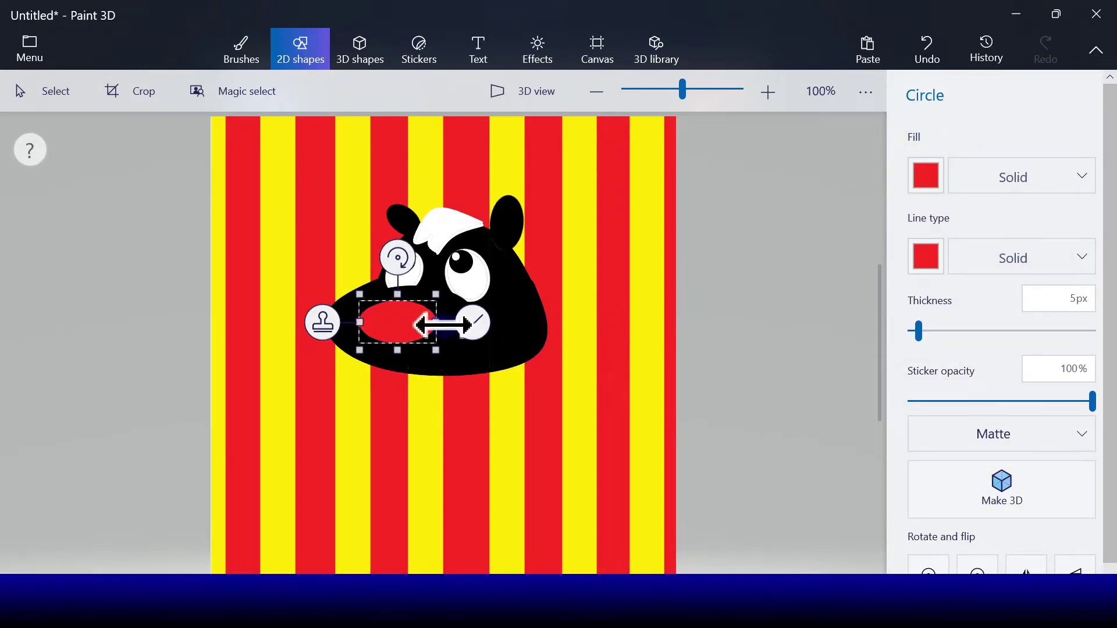
- Widen and slightly heighten the red nose oval and shift it toward the upper-left tip of the snout
left_click_drag(440, 324, 461, 323)
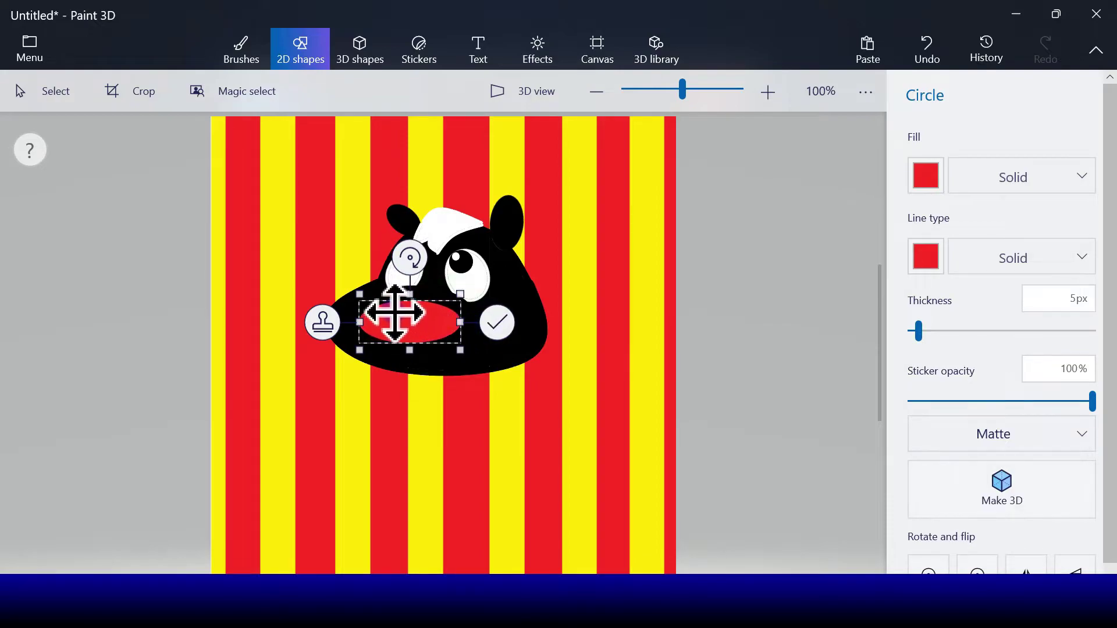
left_click_drag(385, 307, 380, 303)
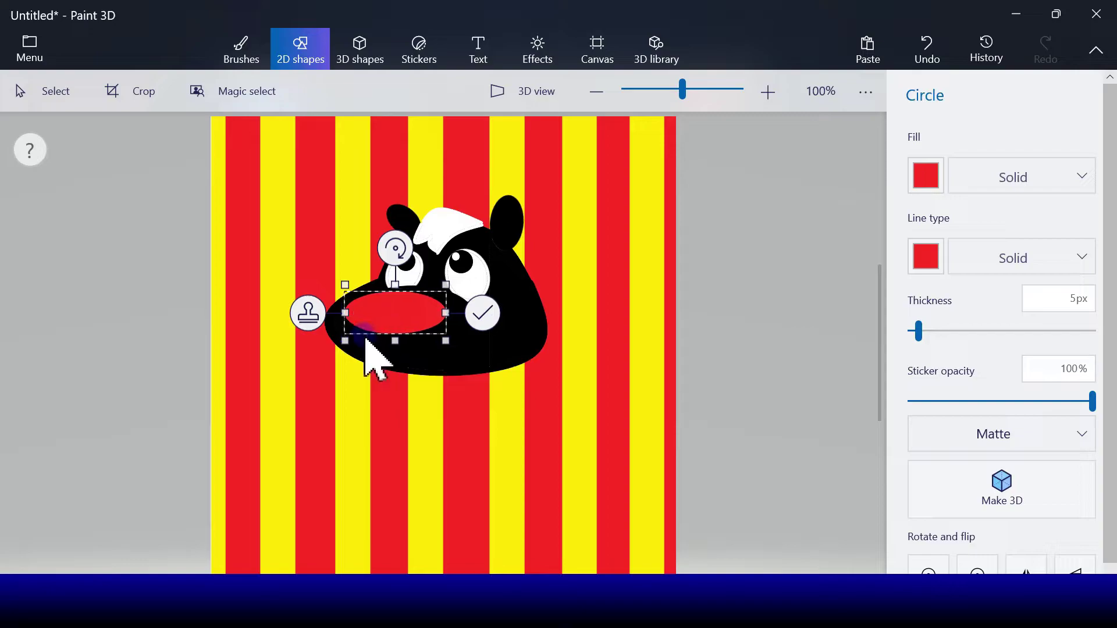
left_click_drag(347, 347, 347, 349)
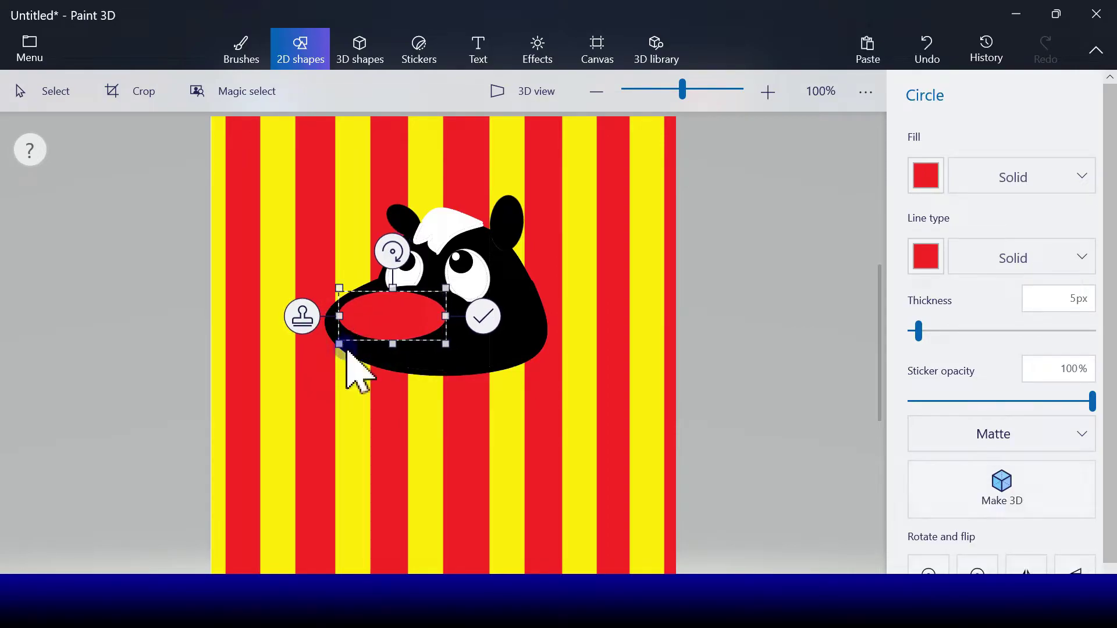
left_click(489, 323)
- Draw a small circle near the upper-left end of the red nose and set its outline and fill to white
left_click(918, 240)
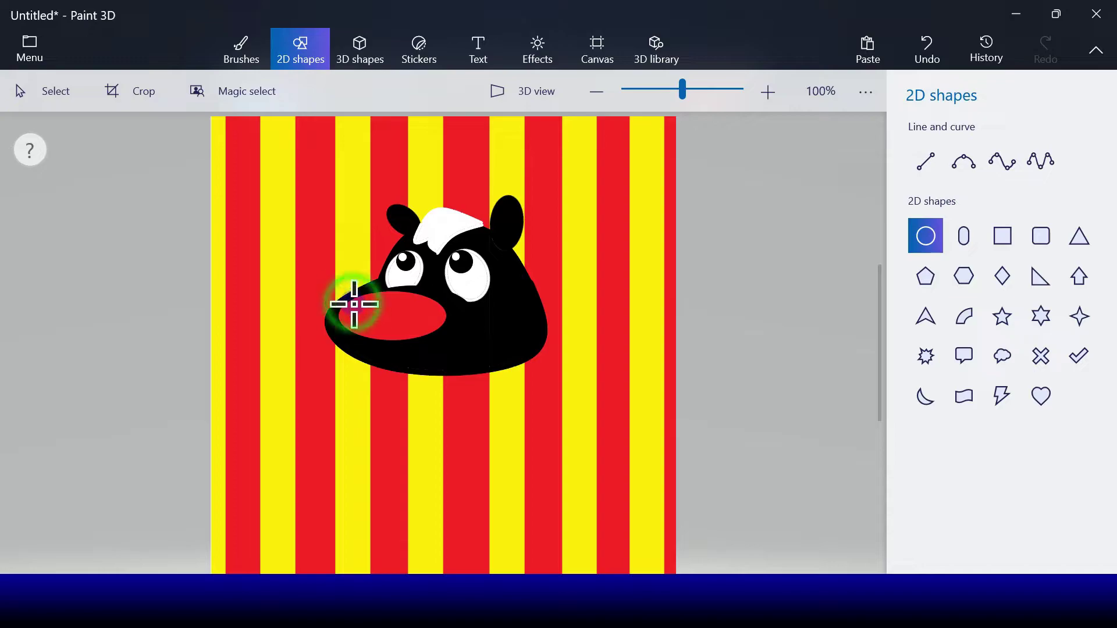
left_click(372, 320)
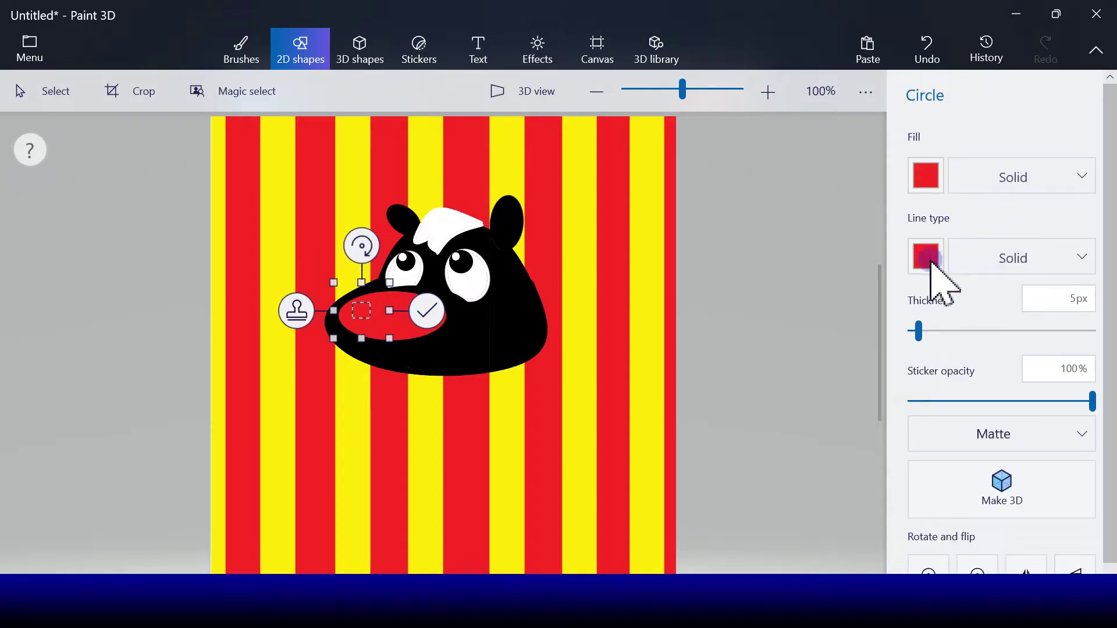
left_click(930, 265)
left_click(851, 321)
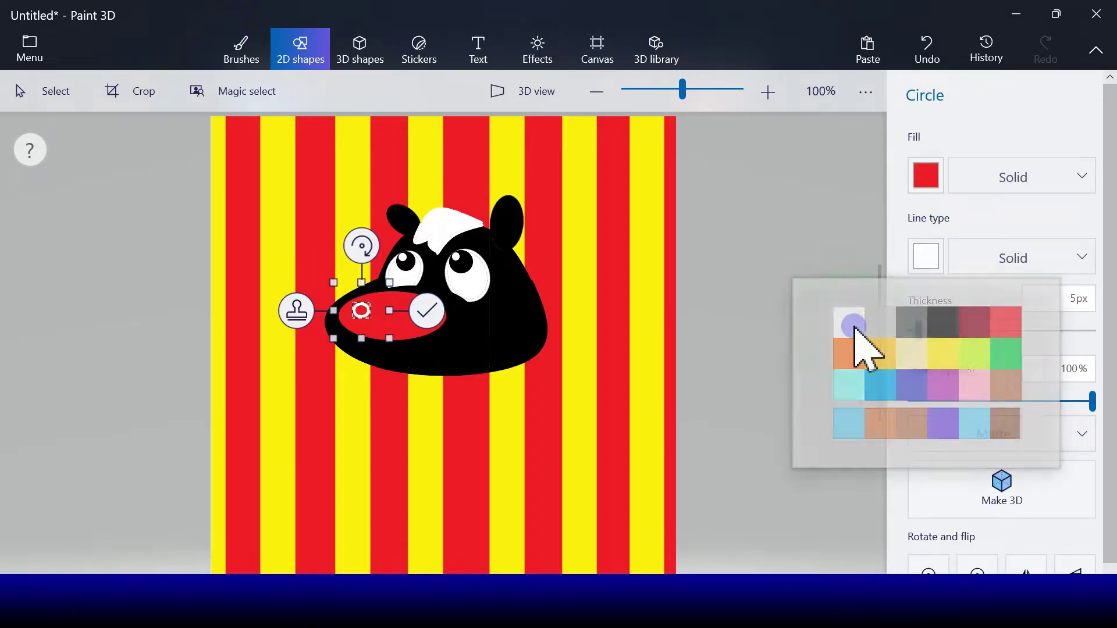
left_click(921, 190)
left_click(852, 246)
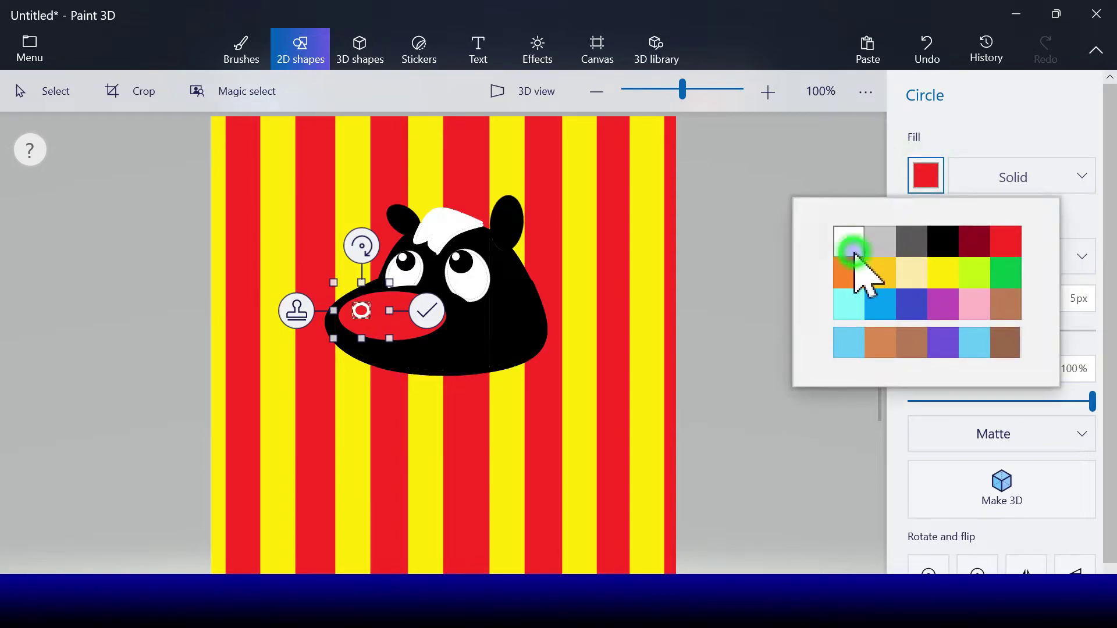
- Set the nose highlight's sticker opacity to 69% and nudge it slightly toward the nose's left end
left_click_drag(977, 400, 1036, 400)
left_click_drag(365, 309, 360, 310)
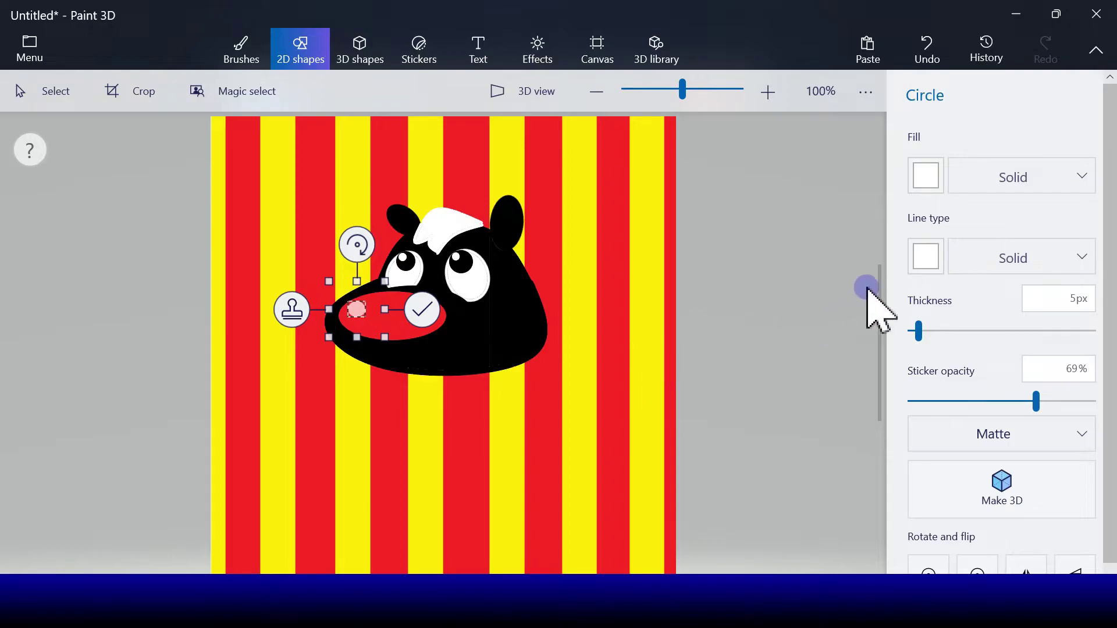
left_click(997, 185)
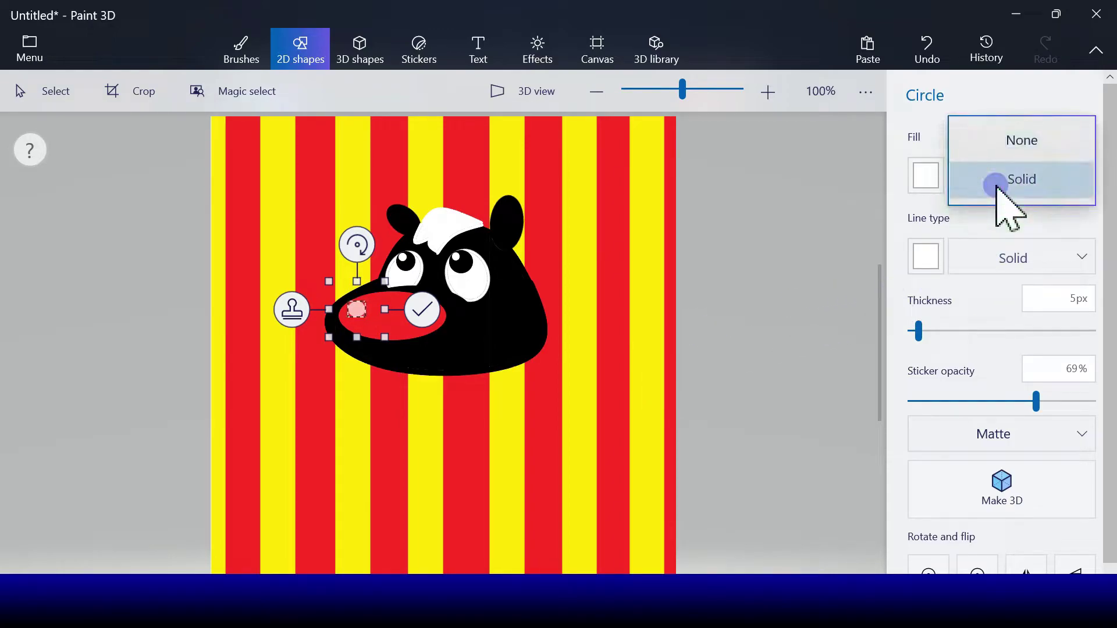
left_click(841, 363)
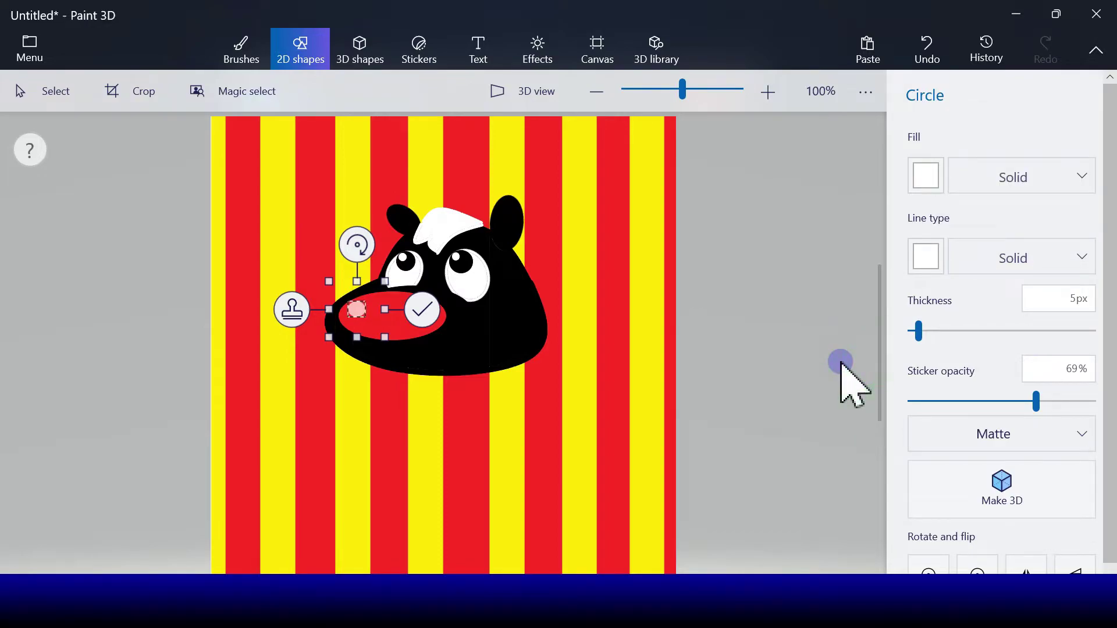
left_click(423, 310)
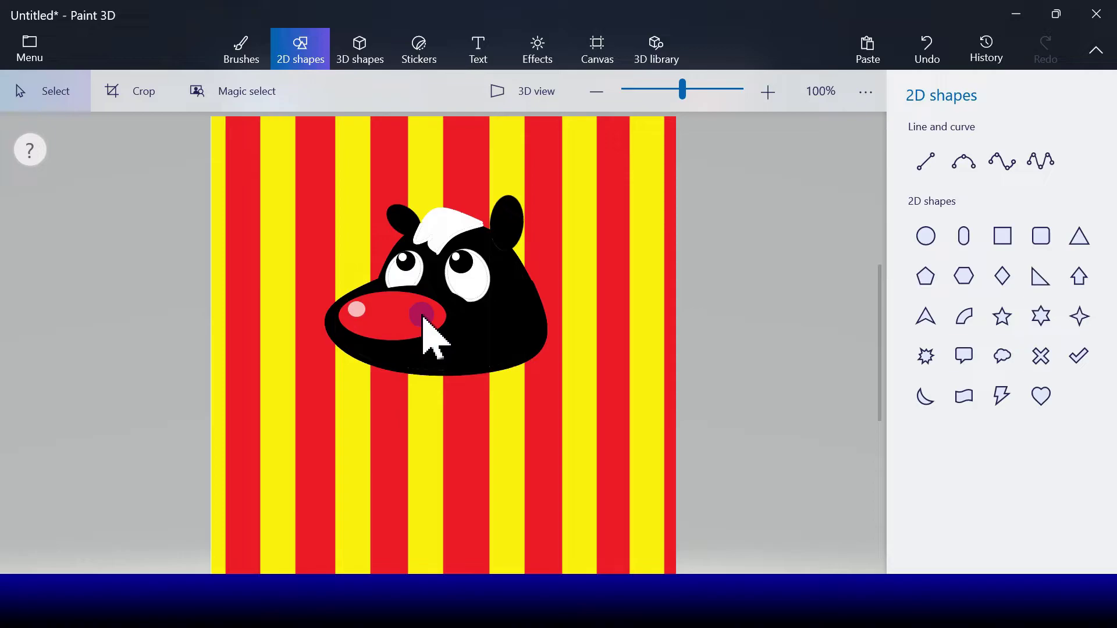
- Draw a white 3-point curve on the snout below the right end of the nose, bent downward as the smile's upper line
left_click(926, 235)
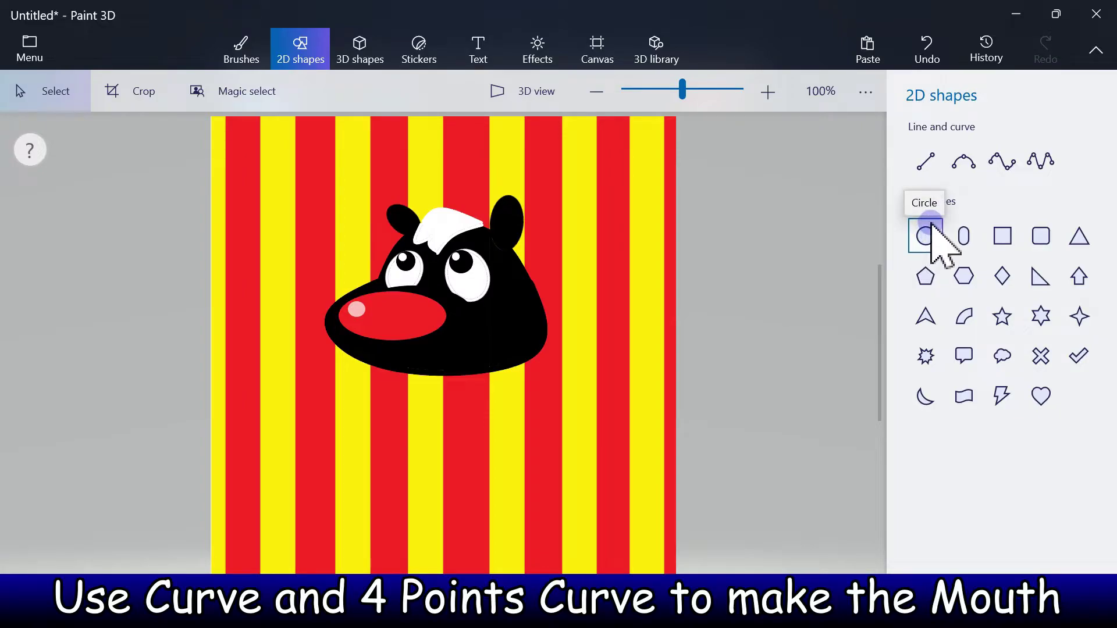
left_click(958, 167)
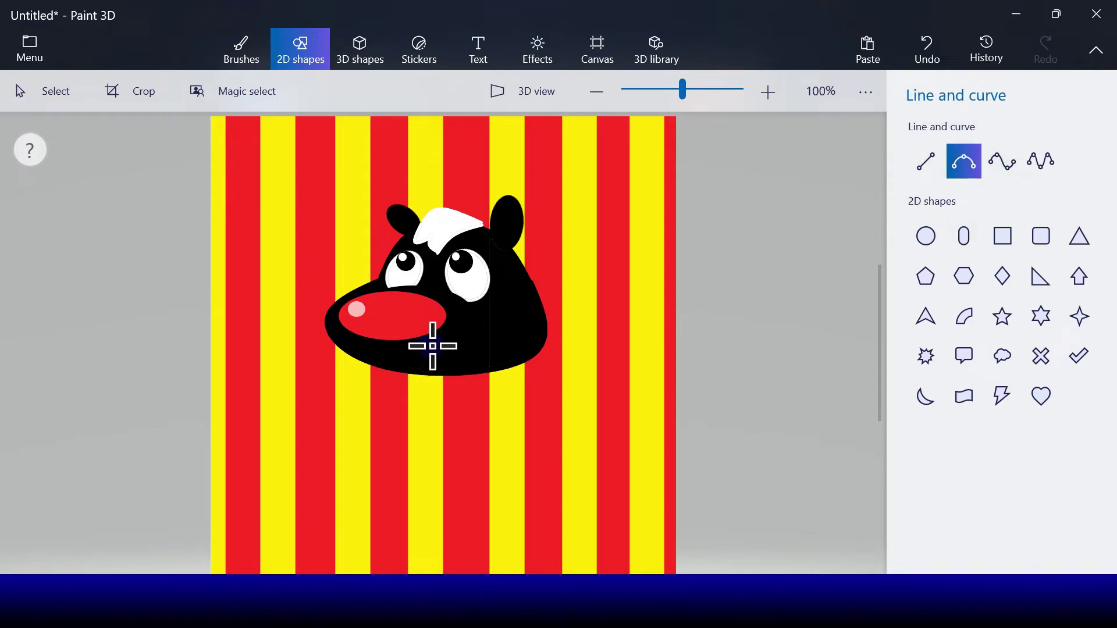
left_click_drag(422, 348, 504, 328)
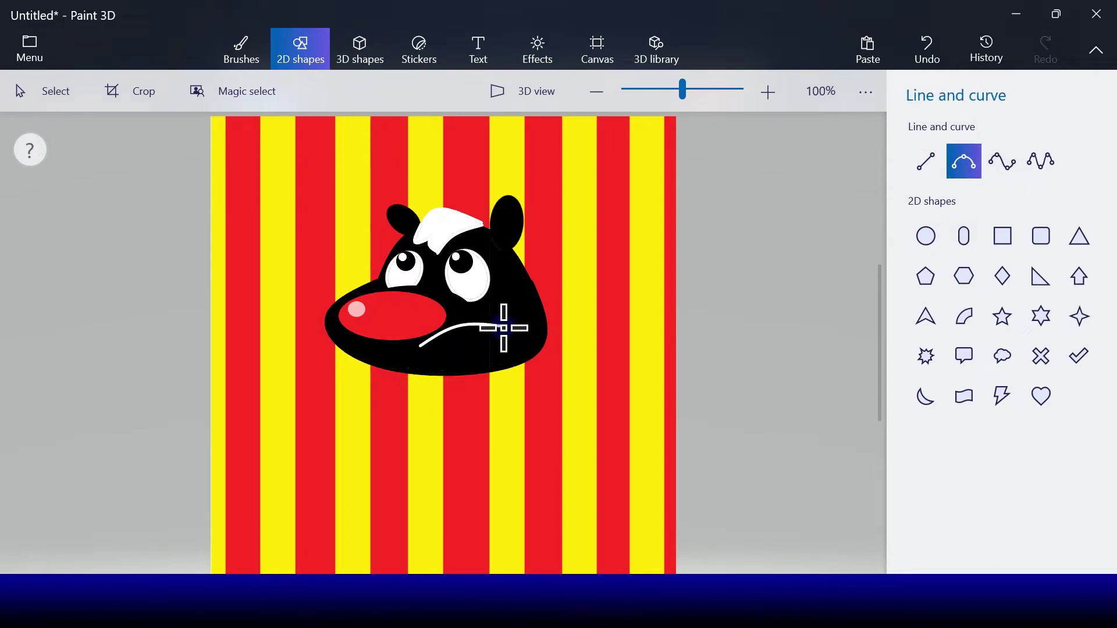
left_click(456, 327)
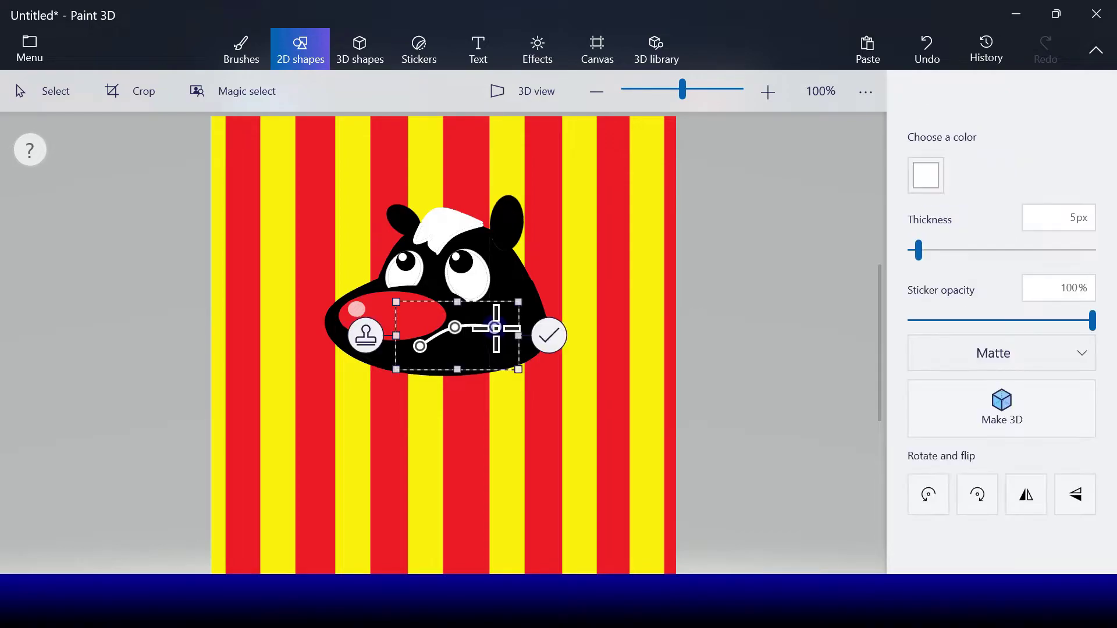
left_click(454, 330)
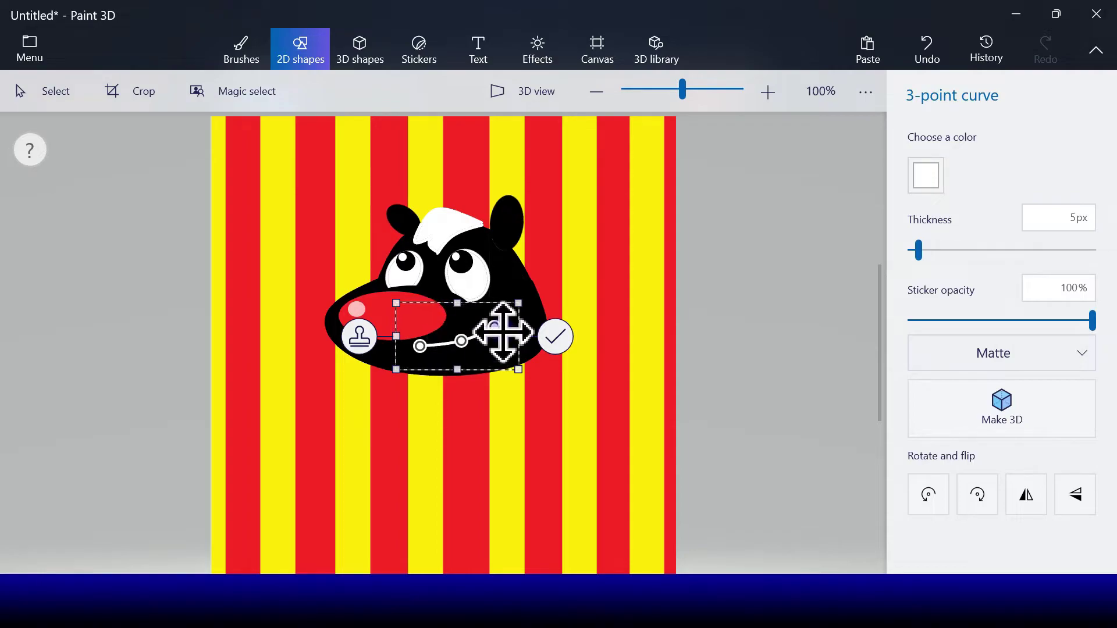
left_click(555, 337)
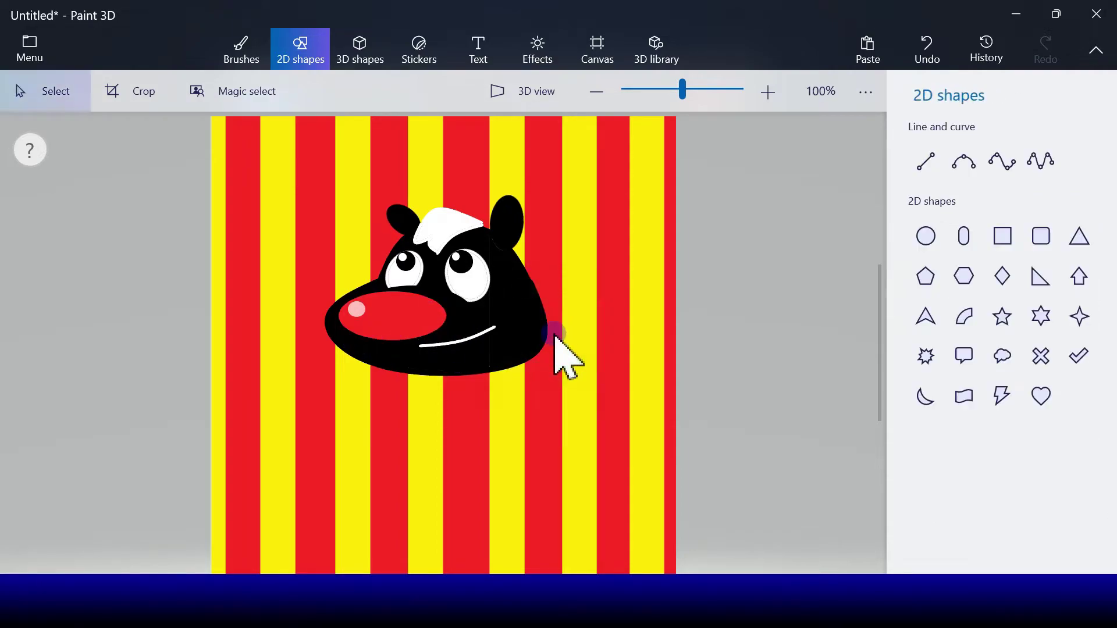
- Close the mouth with a white 4-point curve joining both ends of the smile line and bulging downward
left_click(1002, 161)
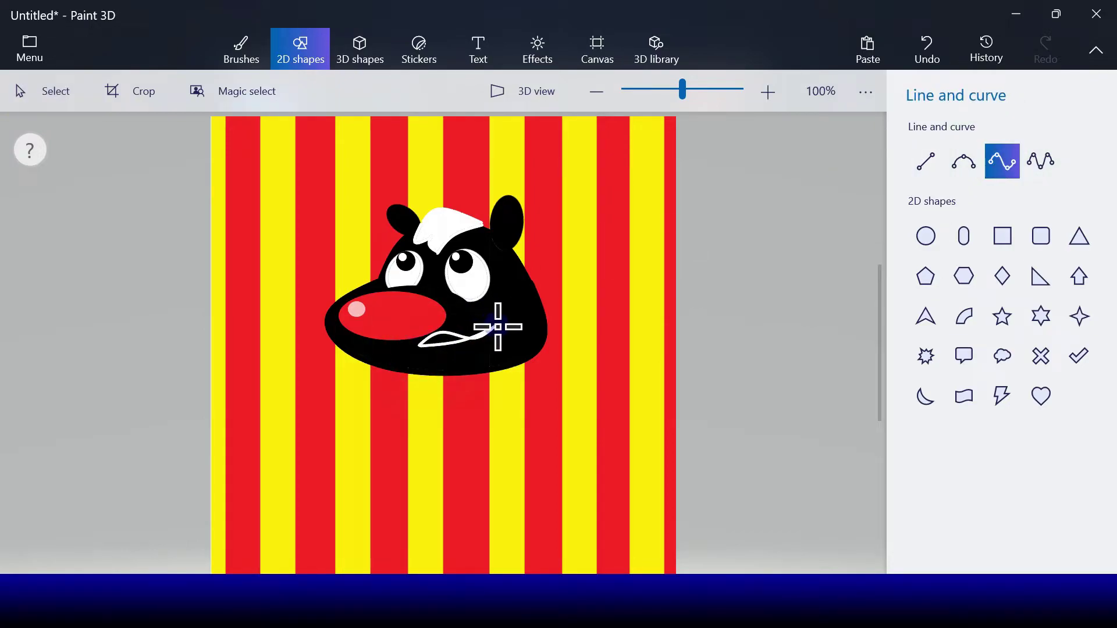
left_click_drag(494, 329, 494, 329)
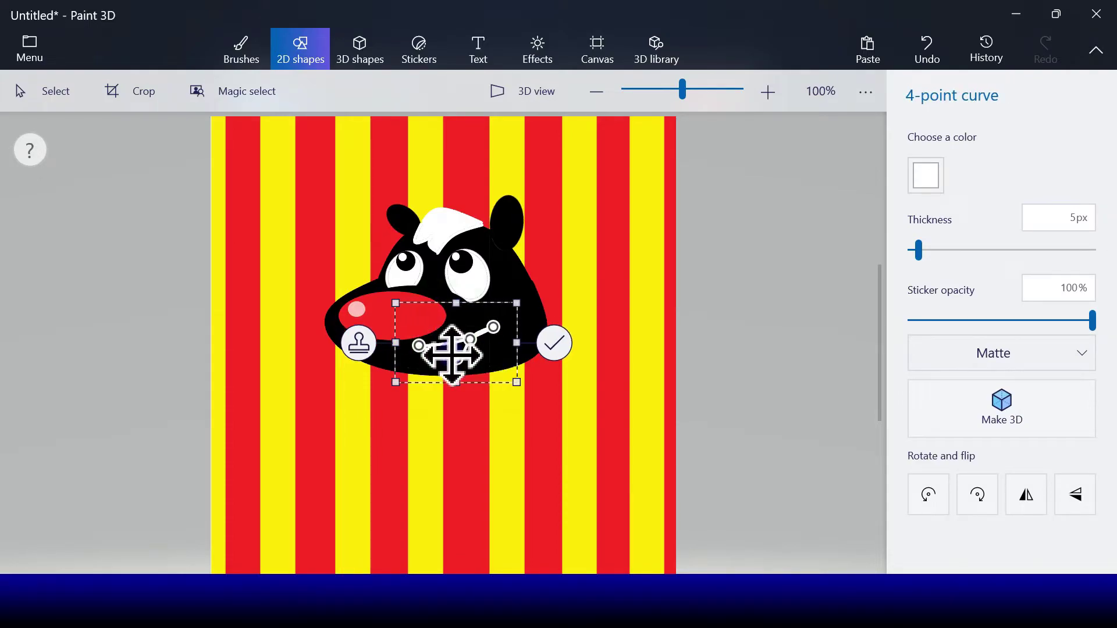
mouse_move(453, 355)
left_mouse_down()
mouse_move(474, 336)
mouse_move(484, 348)
mouse_move(449, 354)
left_mouse_up()
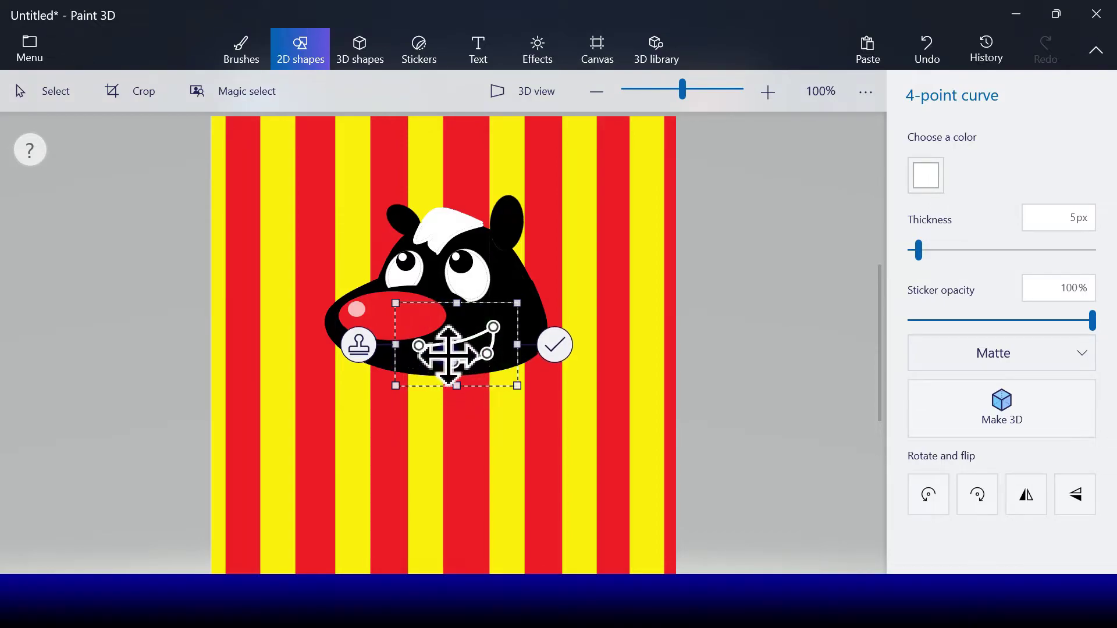
left_click(555, 344)
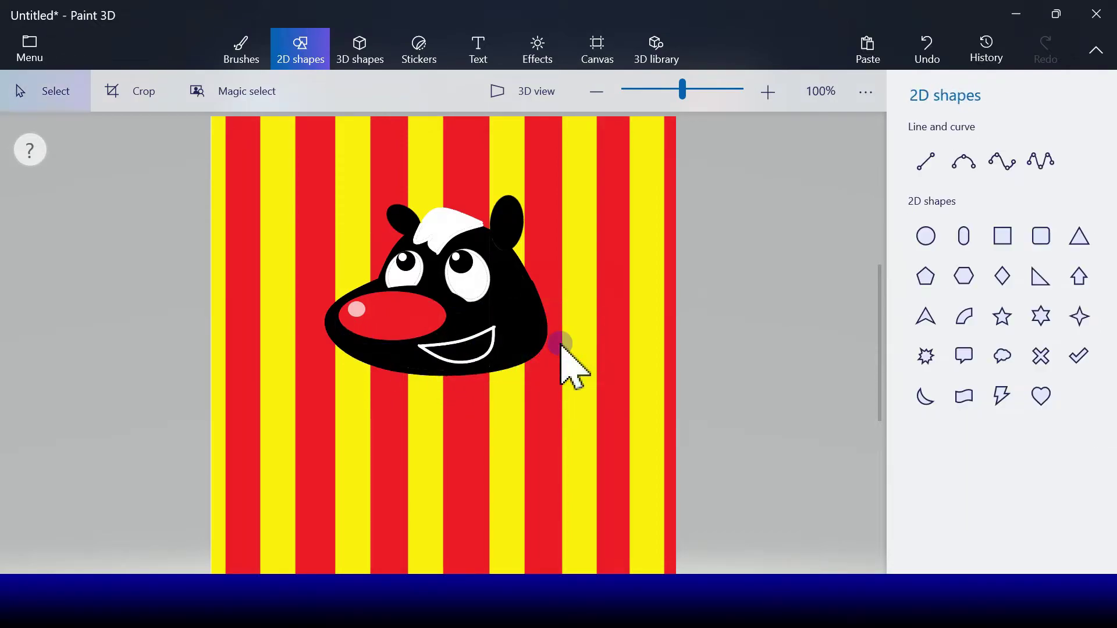
- Draw a short pink 3-point curve across the left part of the mouth as the tongue's edge
left_click(964, 161)
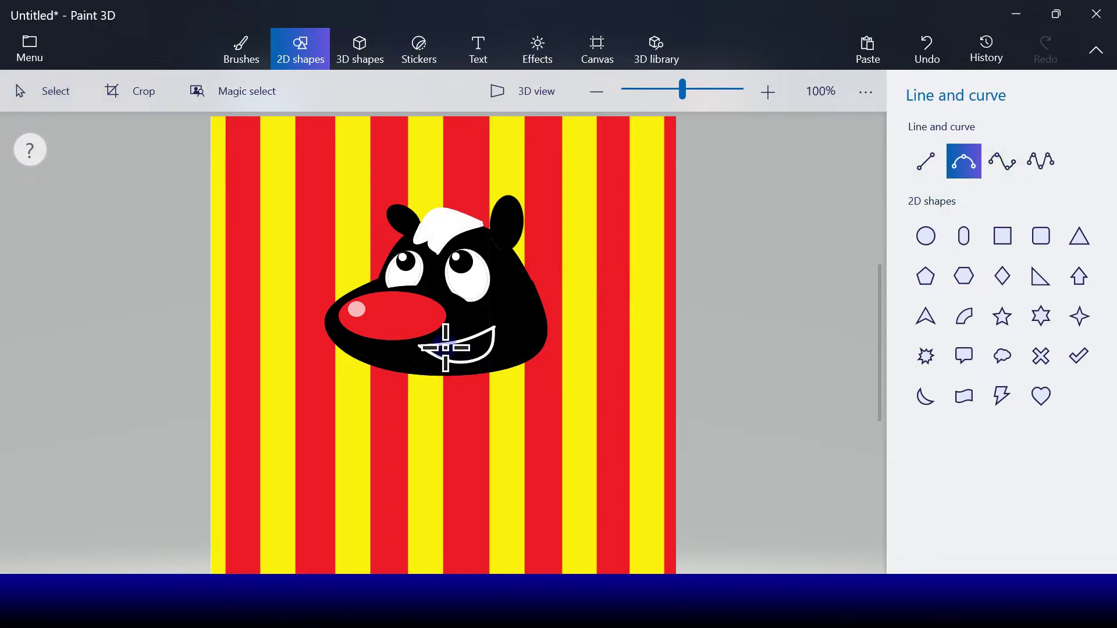
left_click_drag(447, 348, 458, 362)
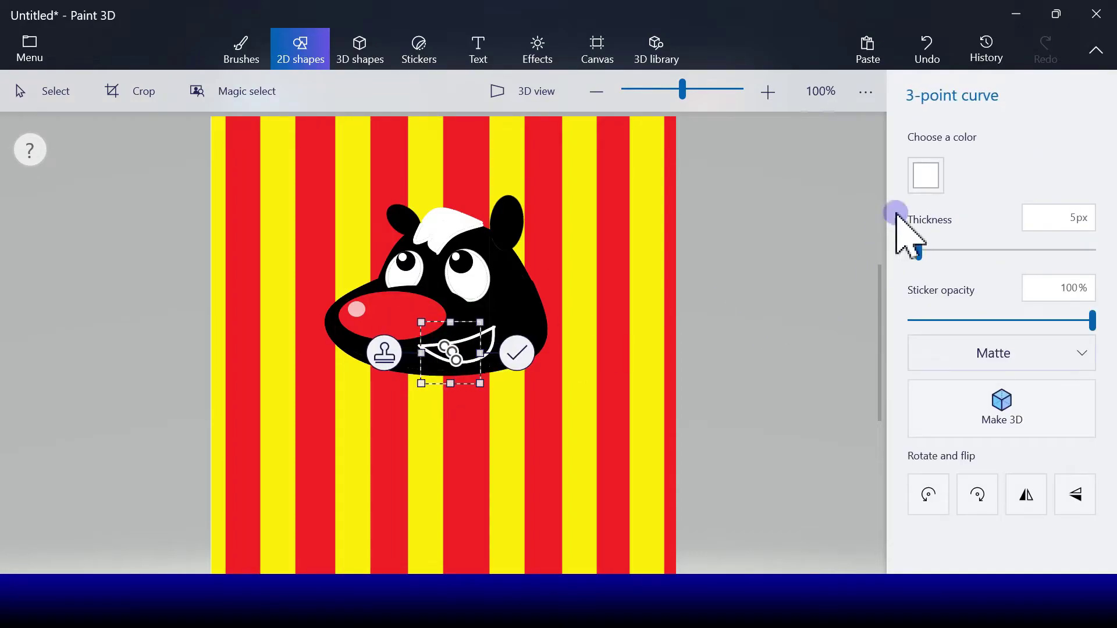
left_click(928, 176)
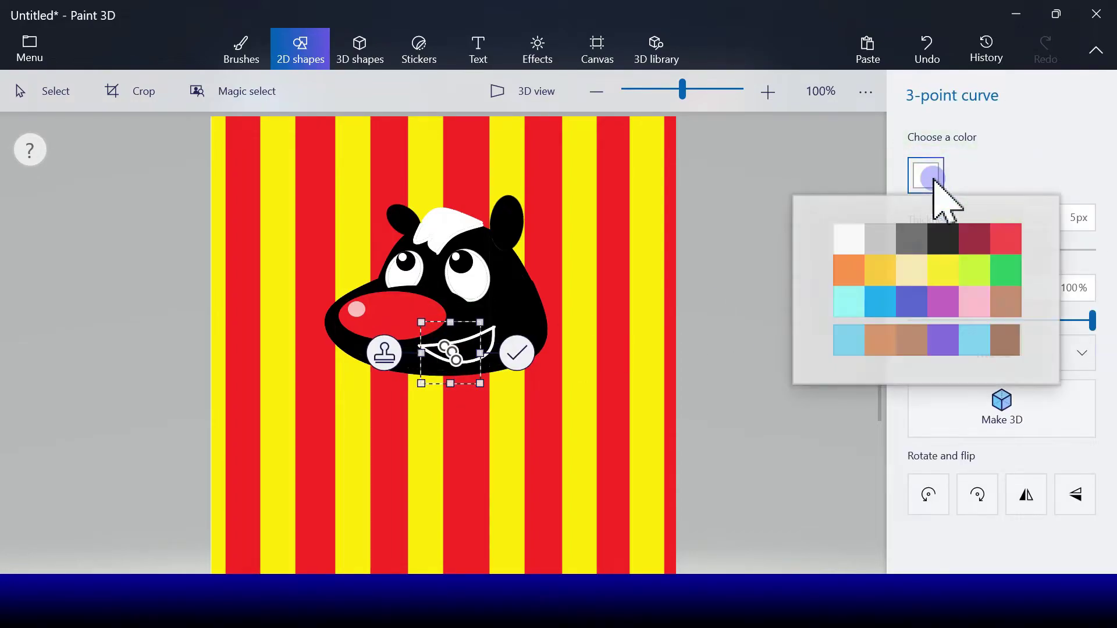
left_click(974, 301)
left_click(516, 352)
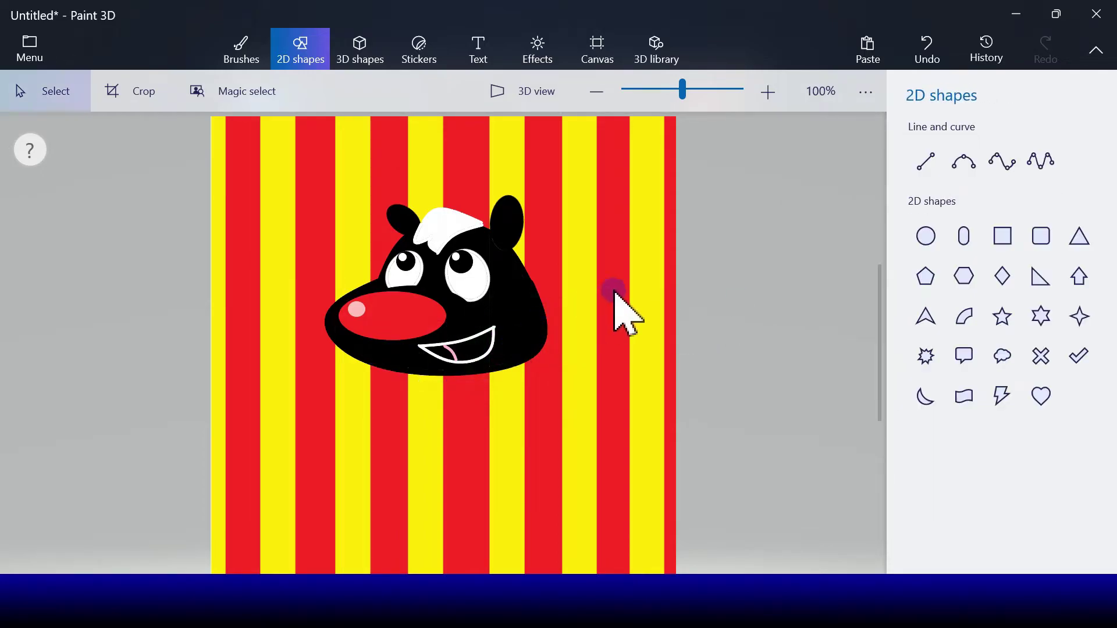
- Fill the right part of the mouth with white and the tongue area with pink
left_click(248, 58)
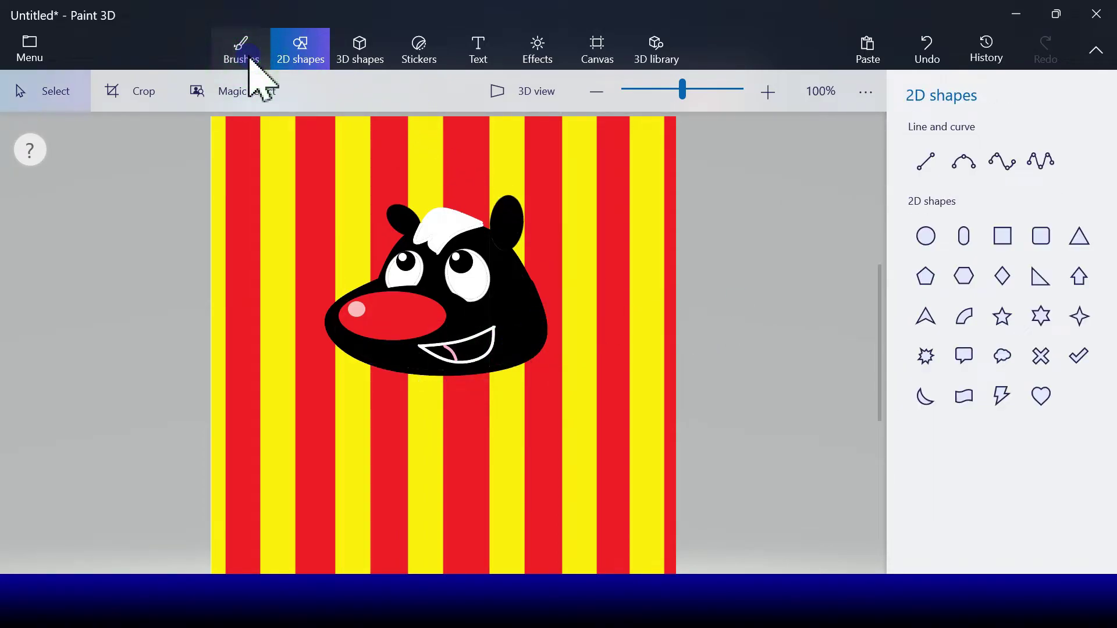
left_click(926, 445)
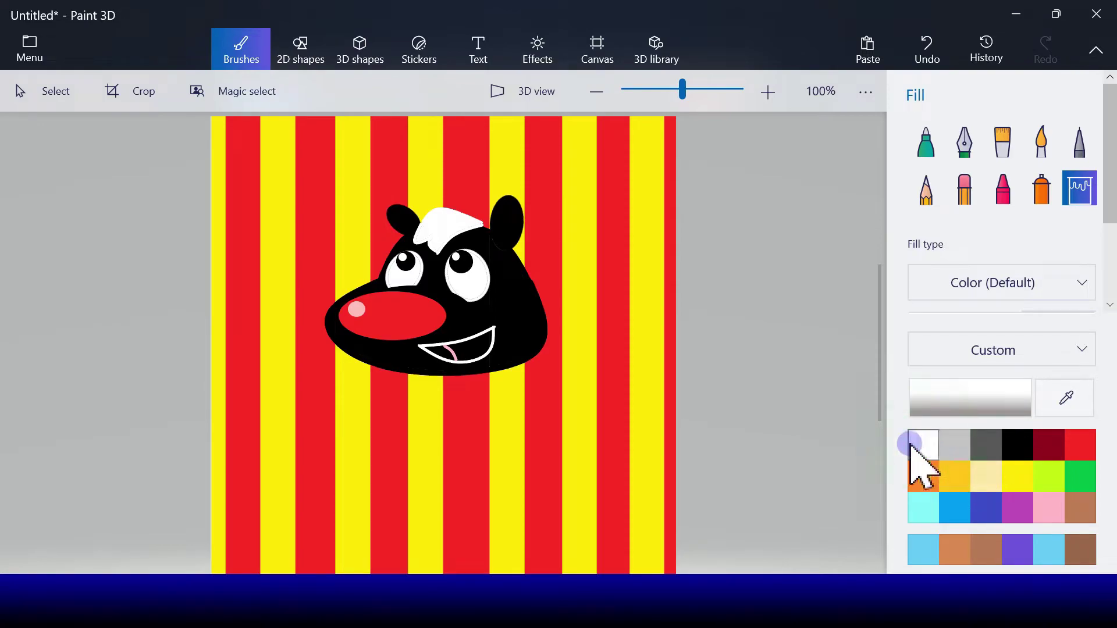
left_click(488, 348)
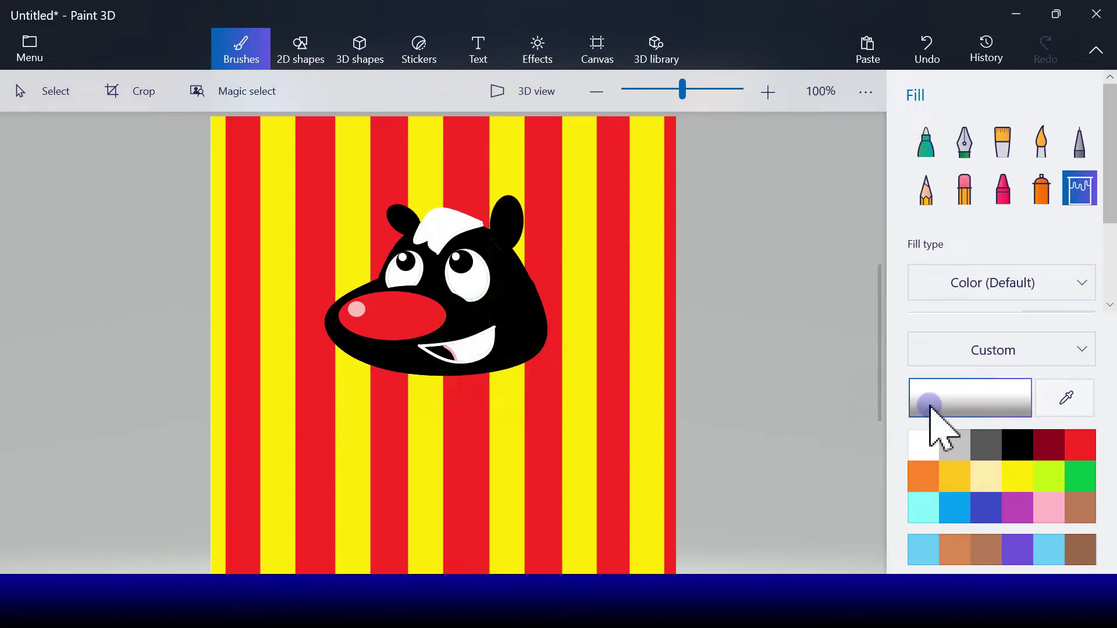
left_click(1048, 510)
left_click(439, 349)
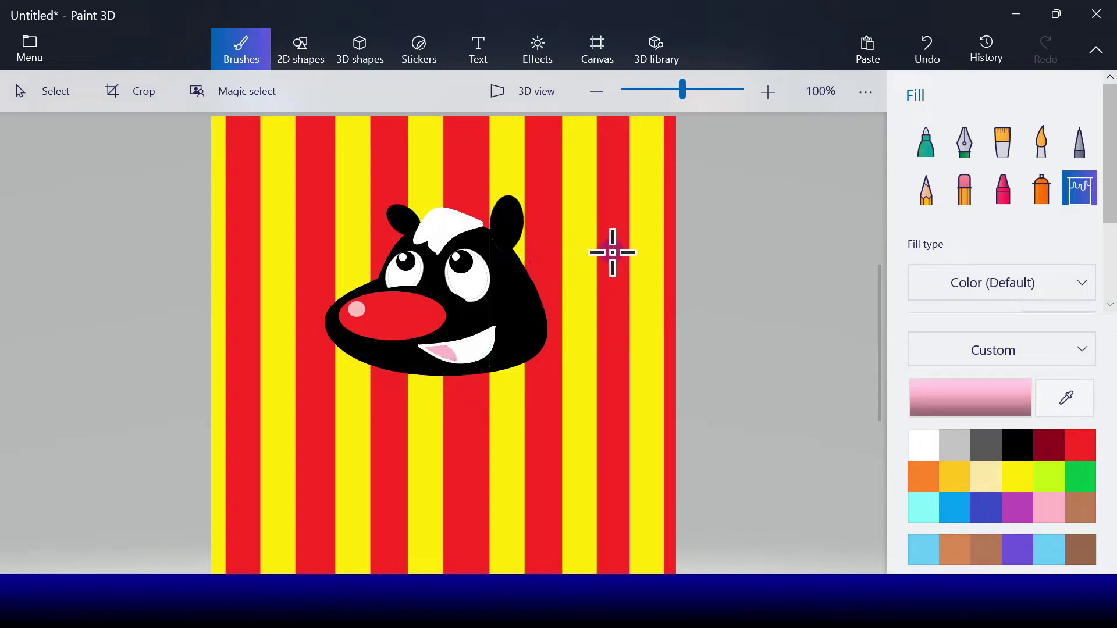
- Draw a short white 3-point curve across the mouth's upper-right corner as a cheek crease
left_click(300, 49)
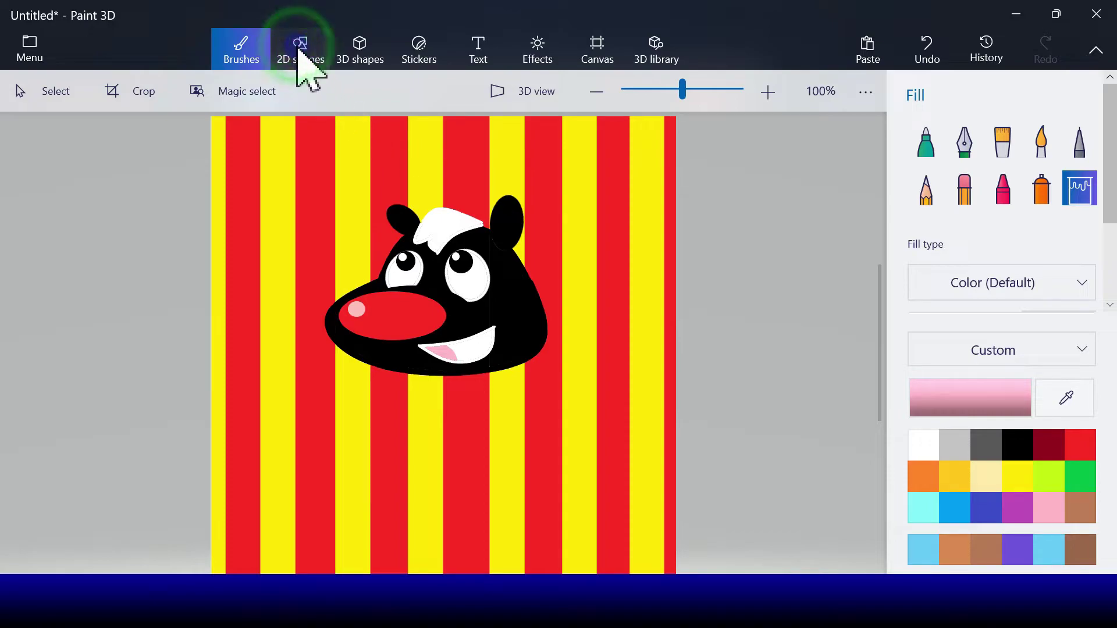
left_click(964, 162)
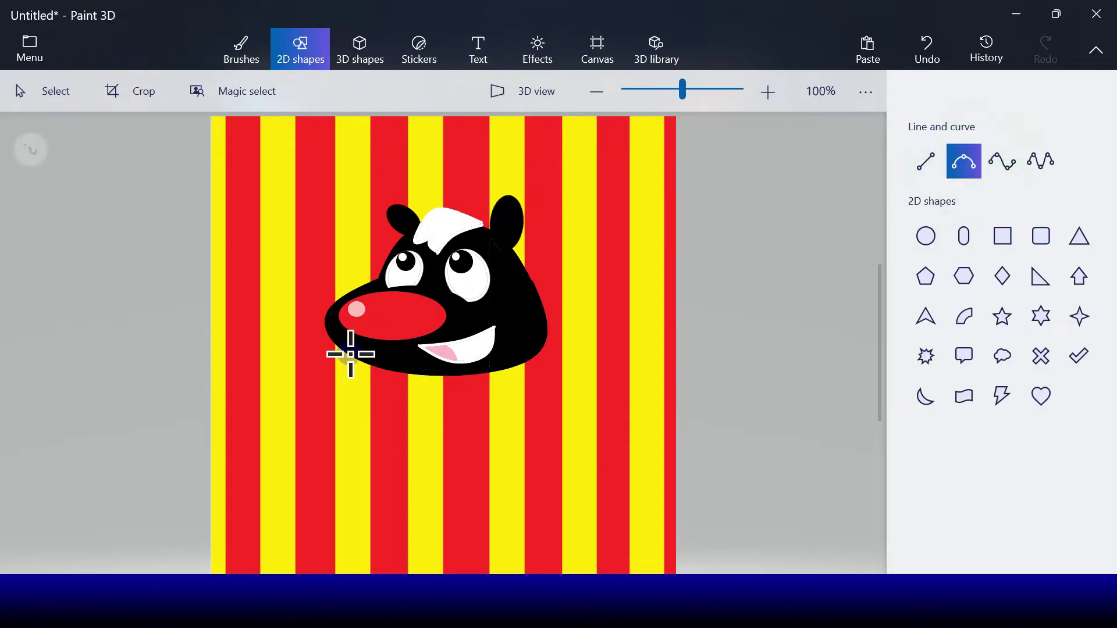
left_click_drag(487, 322, 504, 333)
left_click(926, 175)
left_click(859, 235)
left_click(565, 333)
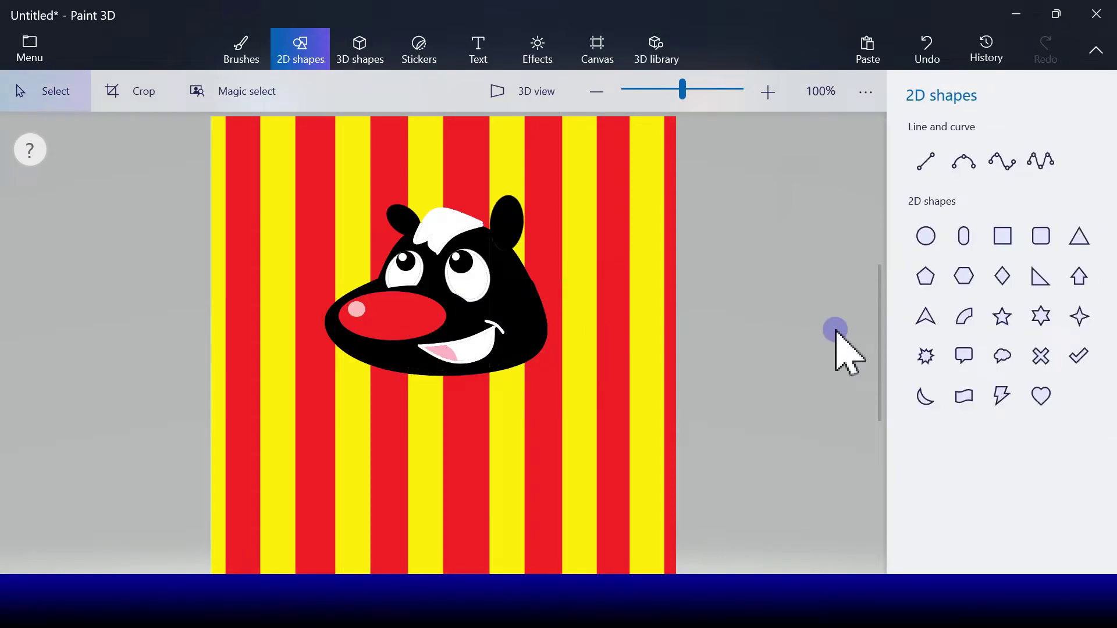
- Draw a black 3-point curve running down from the snout's lower edge, bowed to the left, as the upper front body outline
left_click(964, 161)
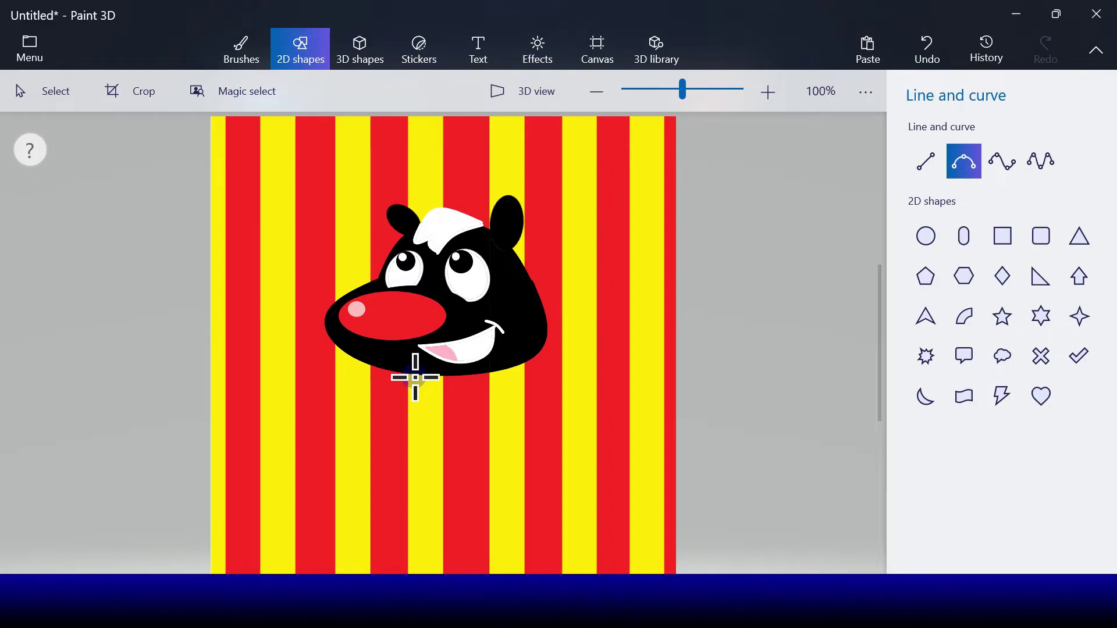
mouse_move(415, 375)
left_mouse_down()
mouse_move(421, 445)
mouse_move(402, 405)
left_mouse_up()
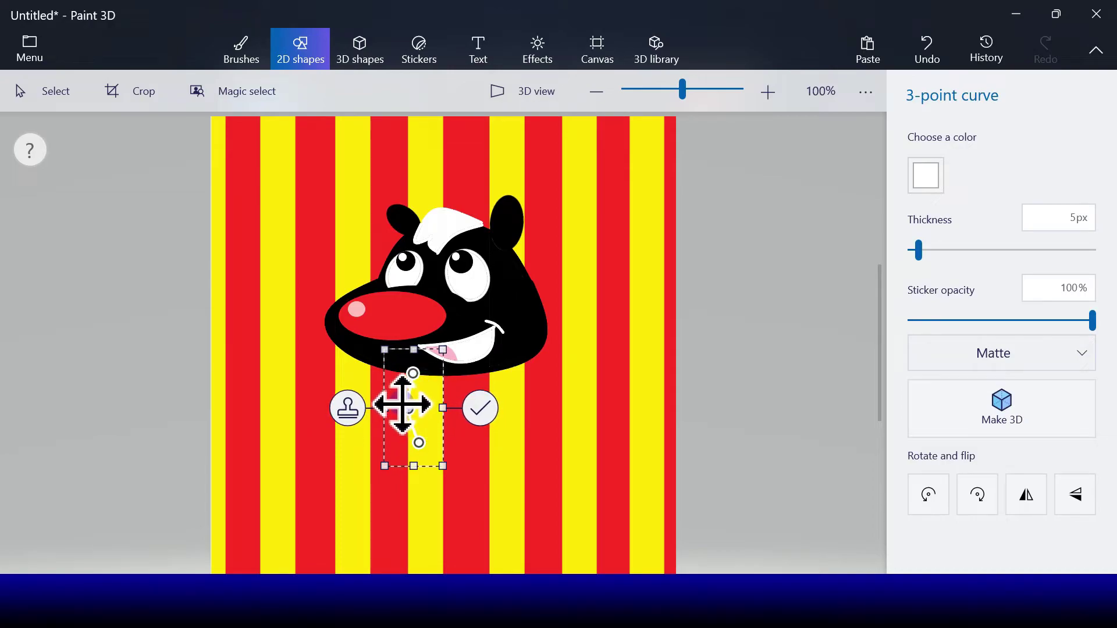
left_click(928, 178)
left_click(945, 238)
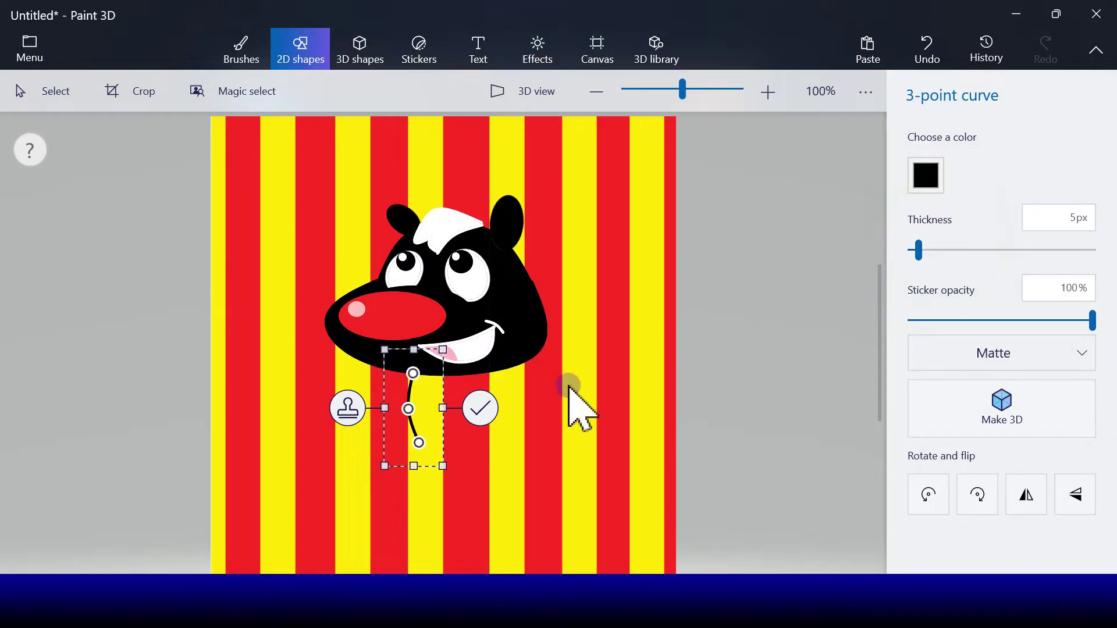
left_click(476, 411)
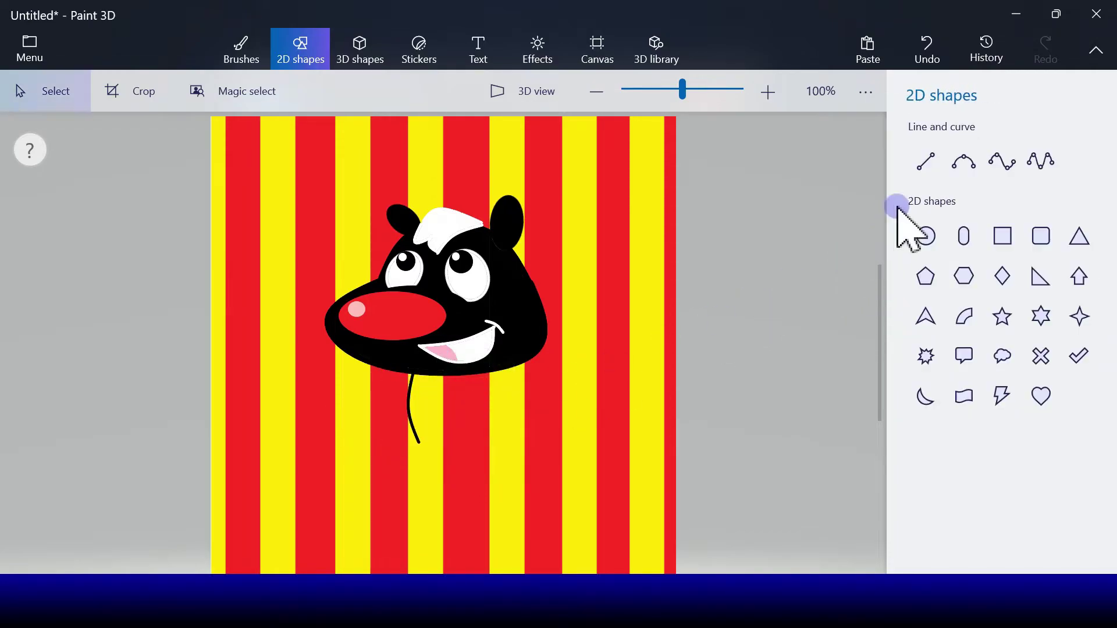
- Draw a black 3-point curve down from the upper front body line's end, bowed to the left, as the front leg's outer edge
left_click(978, 167)
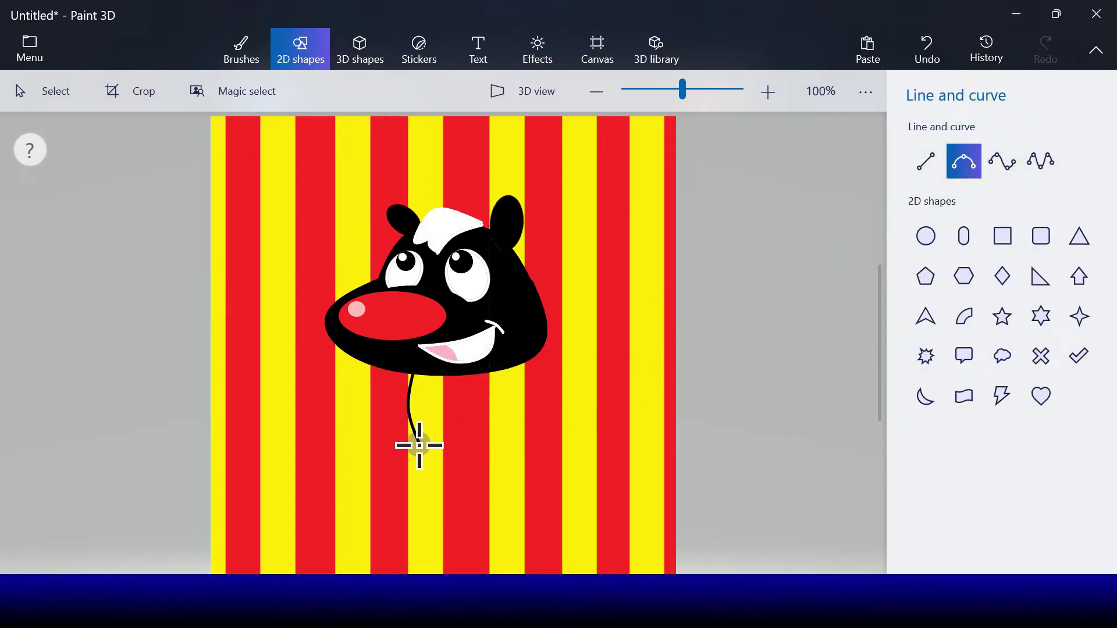
left_click_drag(419, 446, 411, 473)
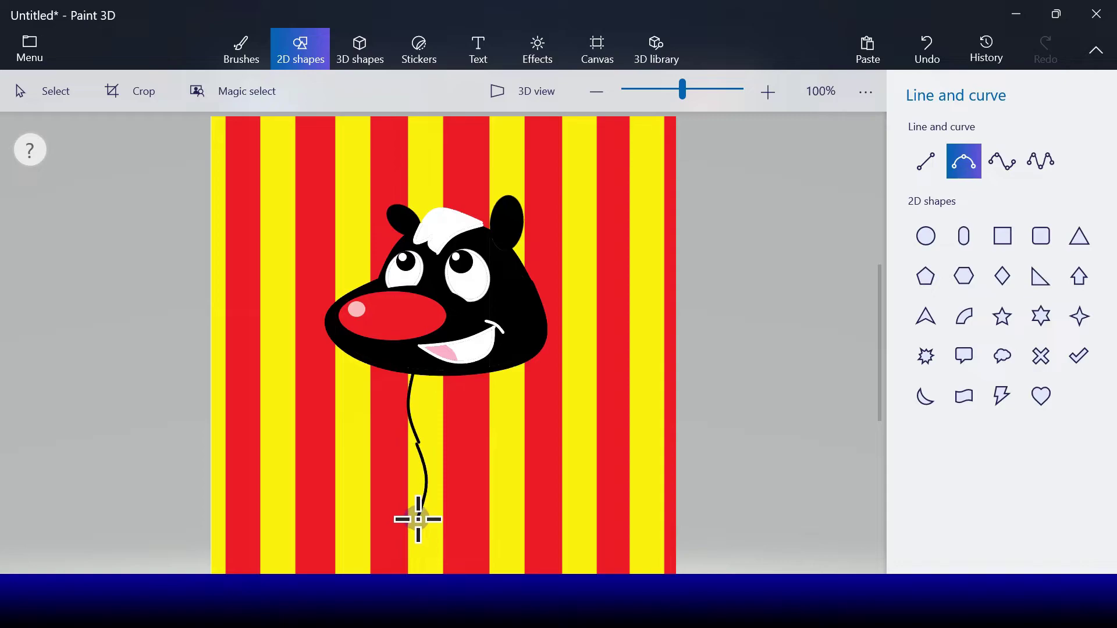
left_click_drag(418, 515, 400, 486)
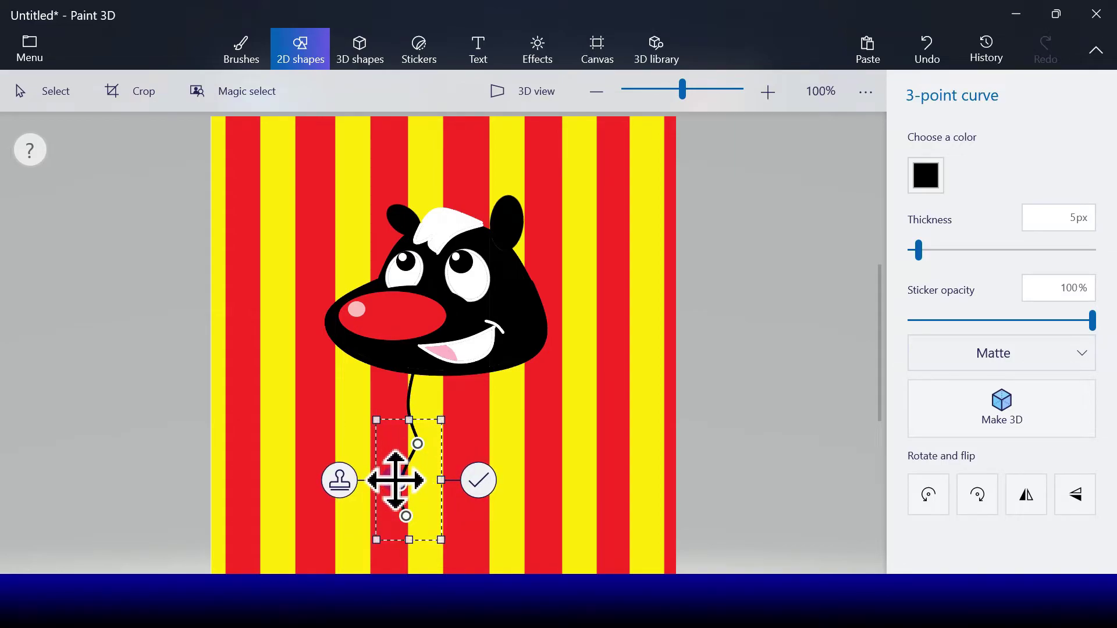
left_click(479, 481)
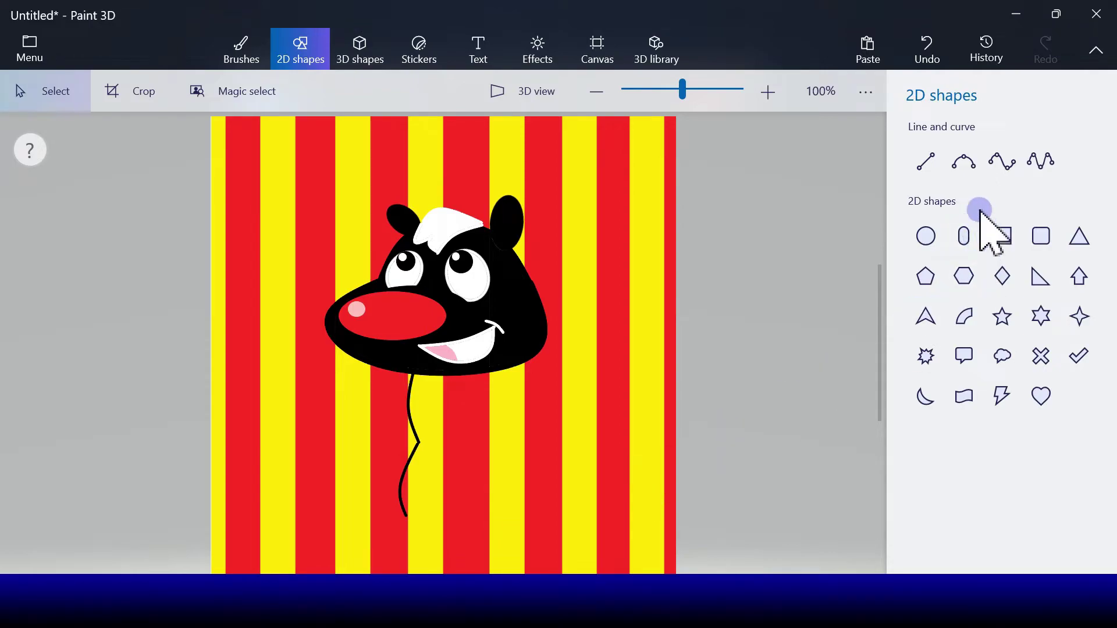
- Draw a black 4-point curve from the head's lower-right edge down to foot level, dipping inward below the head, as the back outline
left_click(927, 164)
left_click(965, 165)
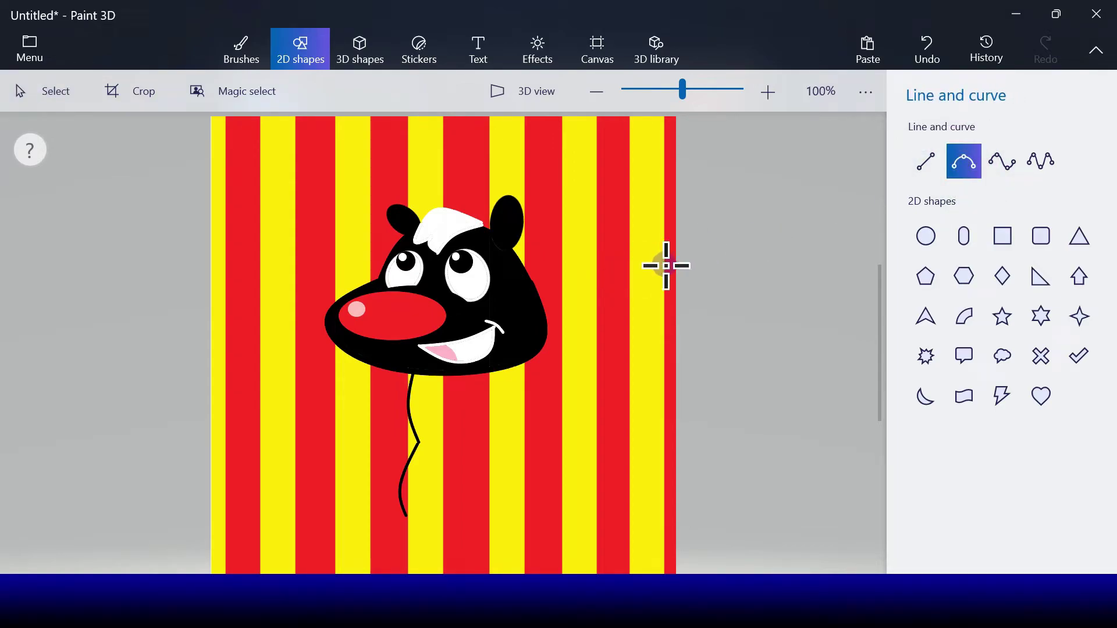
left_click(996, 168)
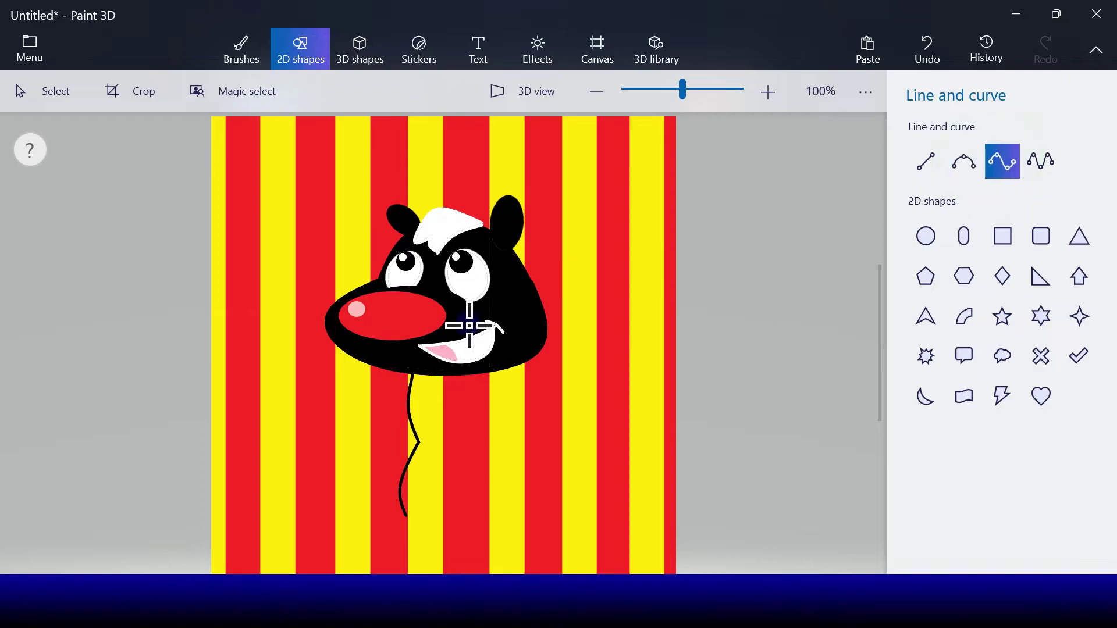
left_click_drag(480, 377, 500, 375)
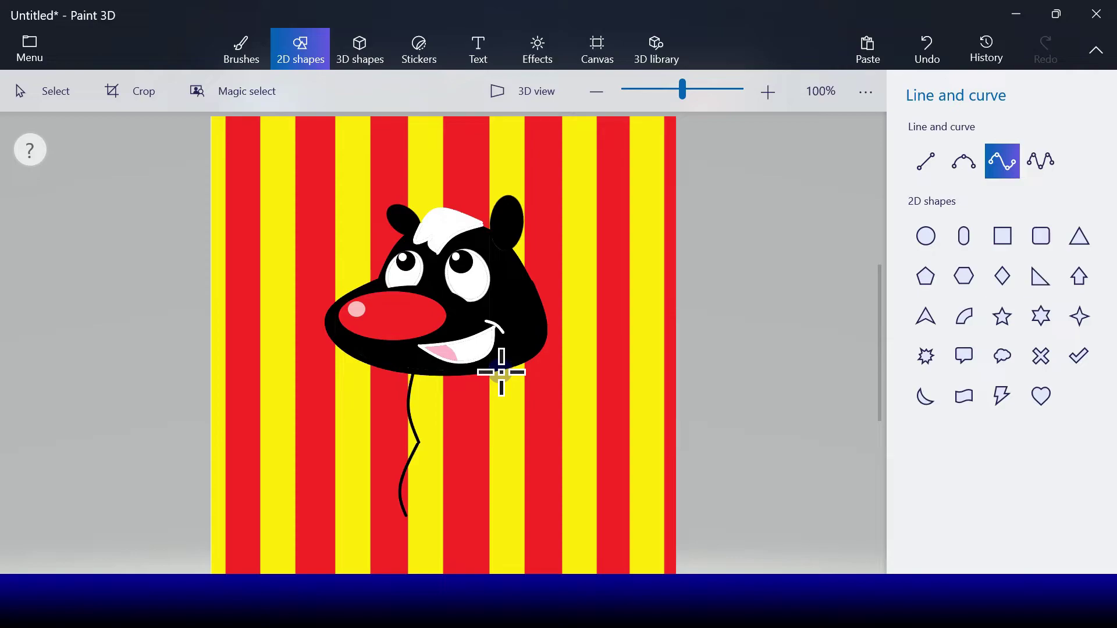
left_click_drag(501, 373, 559, 525)
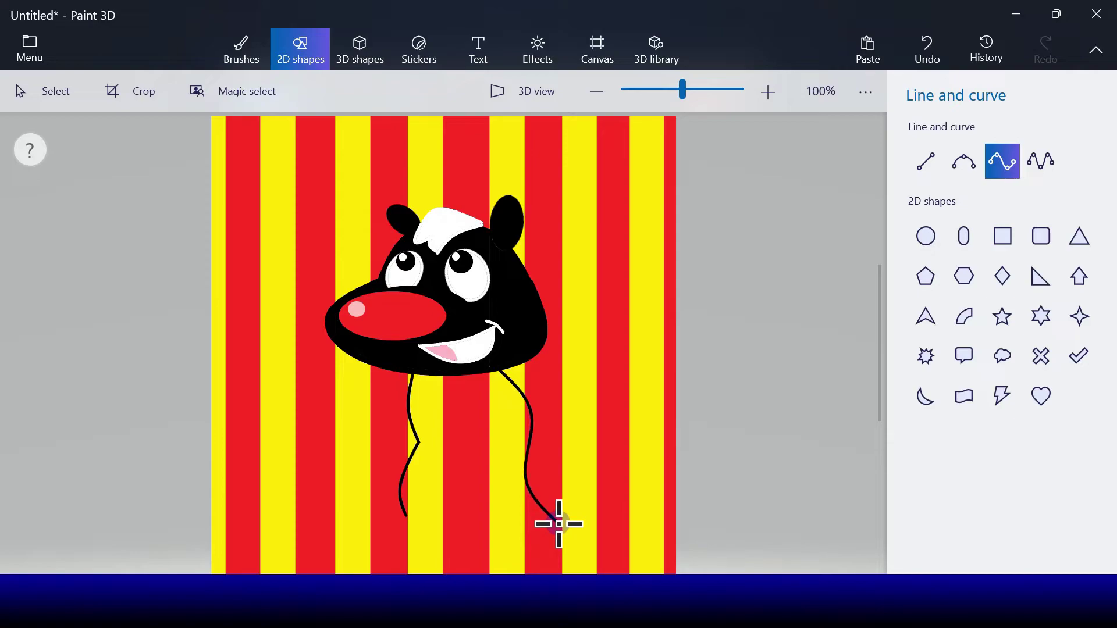
left_click_drag(557, 525, 541, 524)
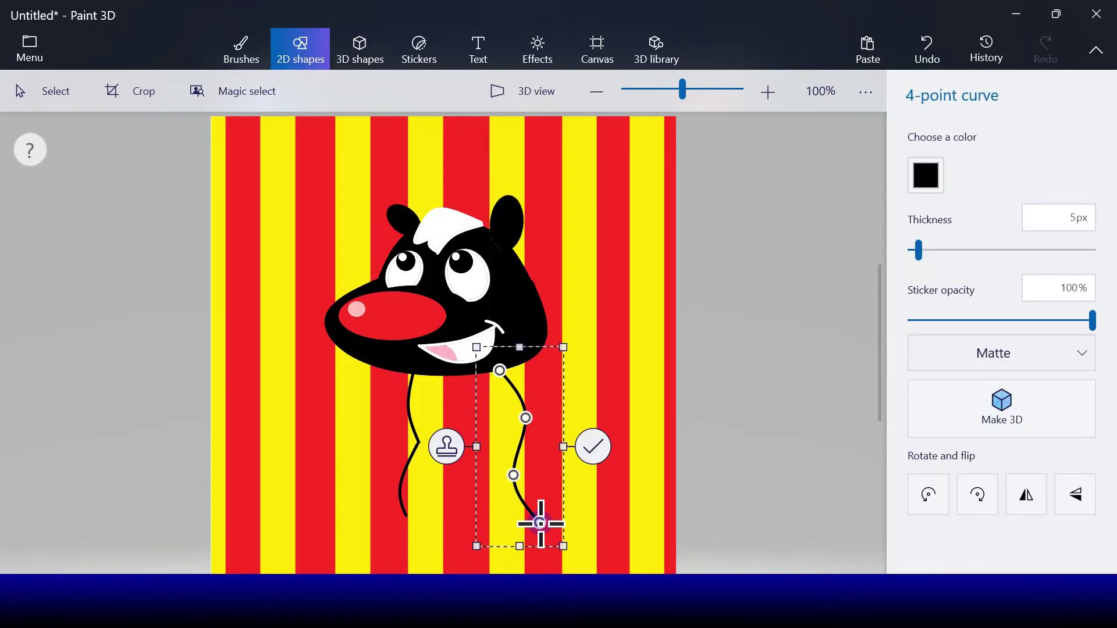
left_click_drag(529, 419, 490, 386)
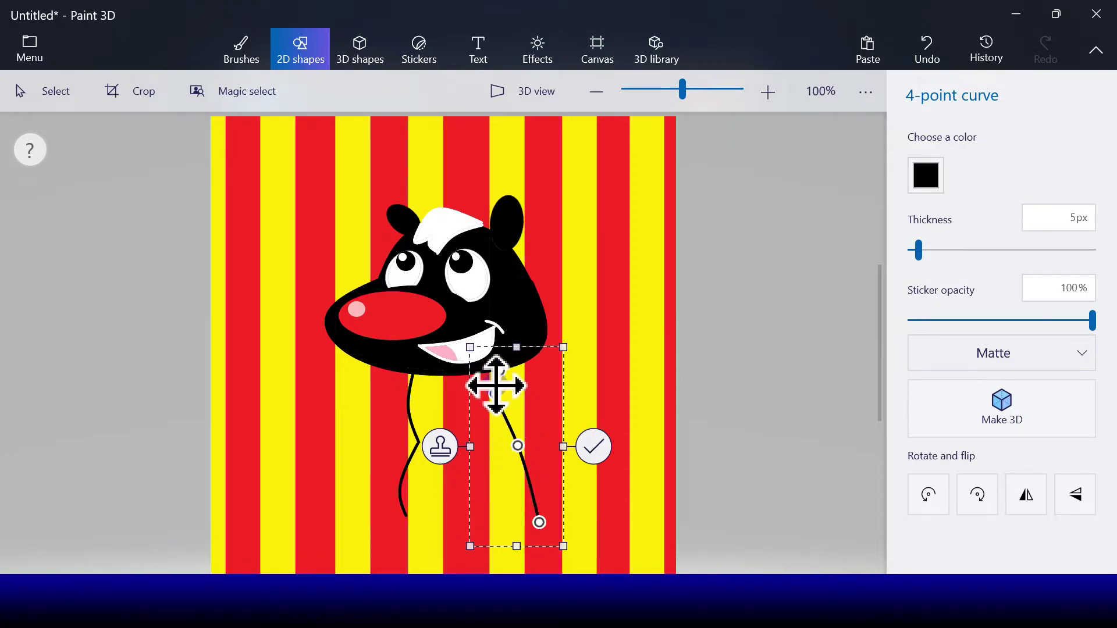
left_click_drag(496, 394, 499, 397)
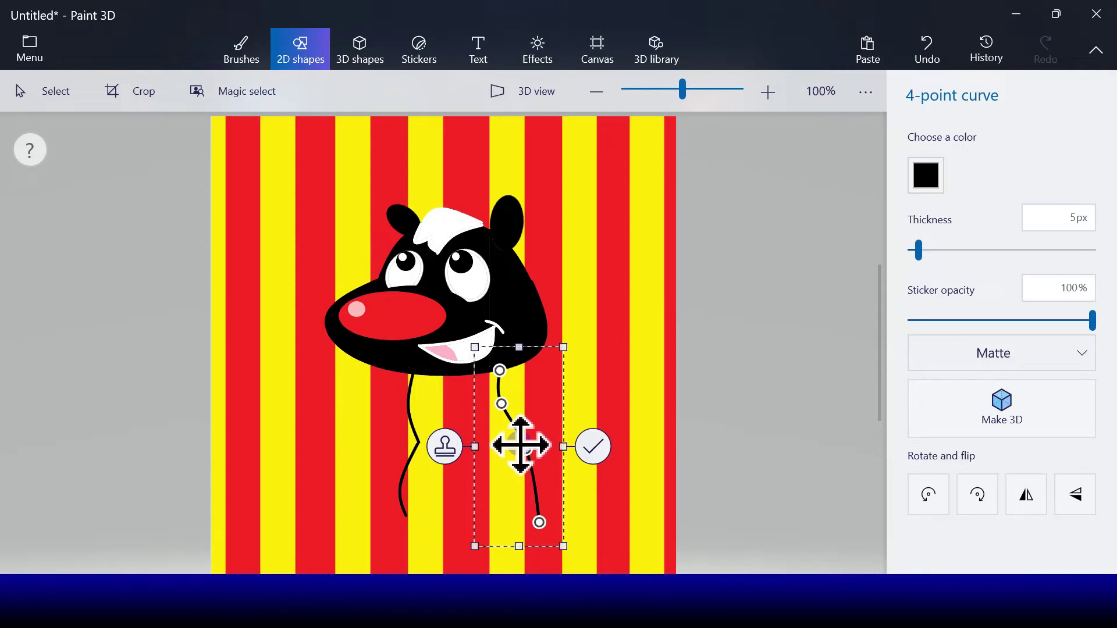
left_click(592, 448)
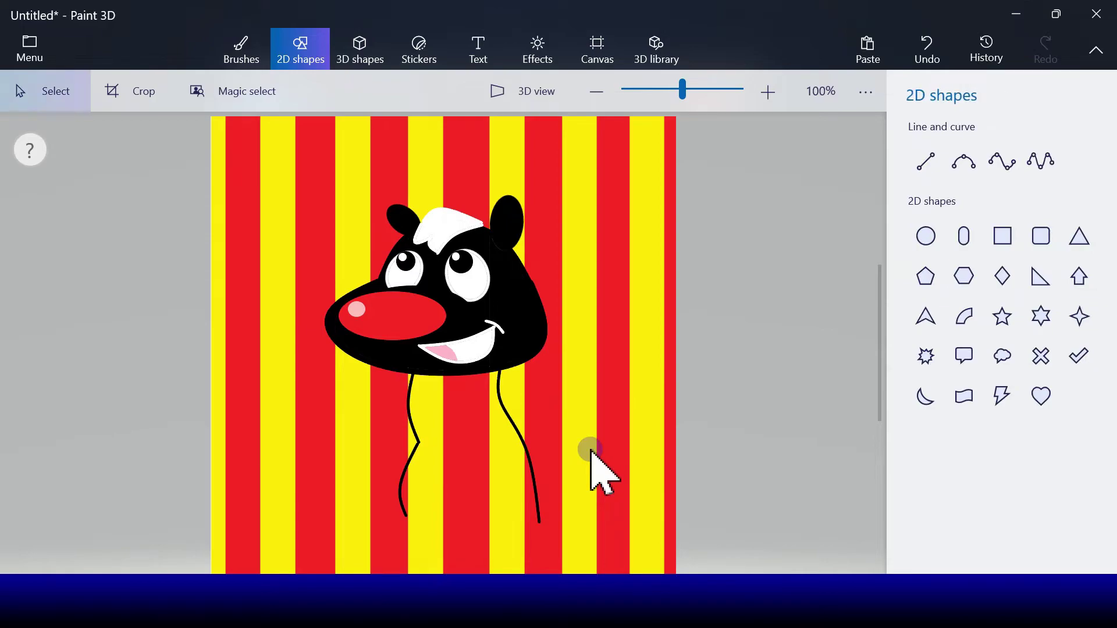
- Draw two black outward-bowed 3-point curves meeting at a peak between the body lines as the inner edges of both legs
left_click(964, 161)
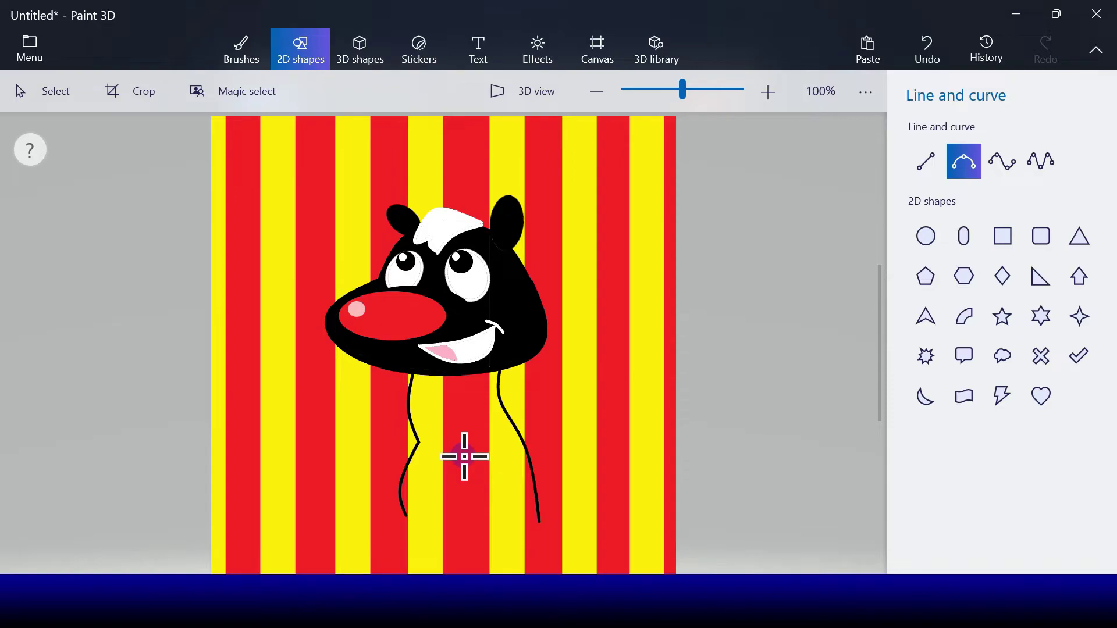
left_click_drag(465, 457, 528, 522)
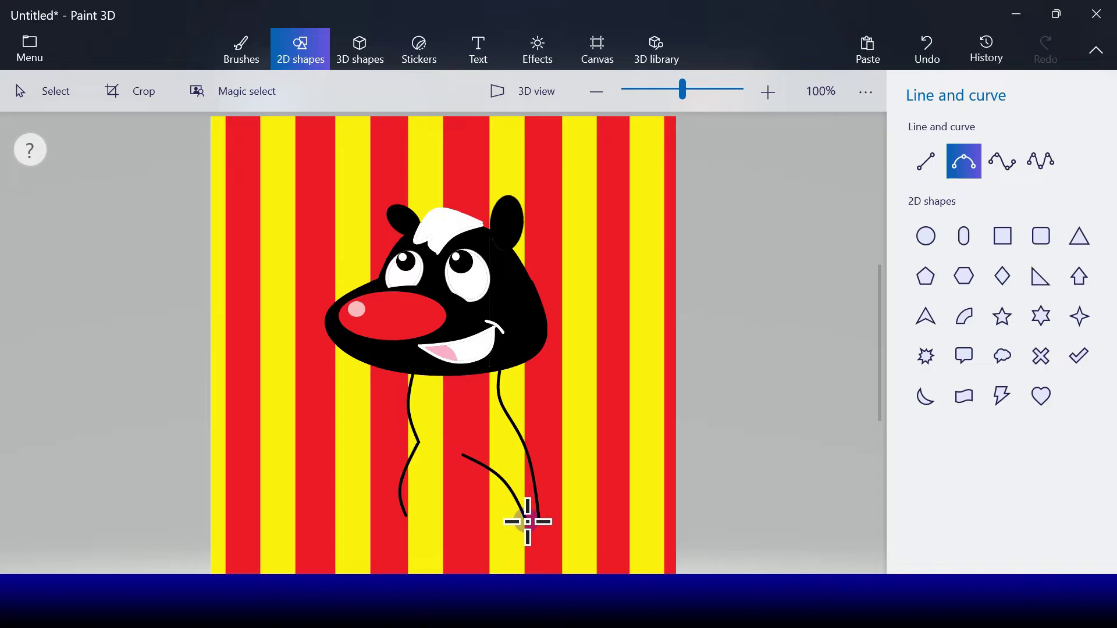
left_click(580, 495)
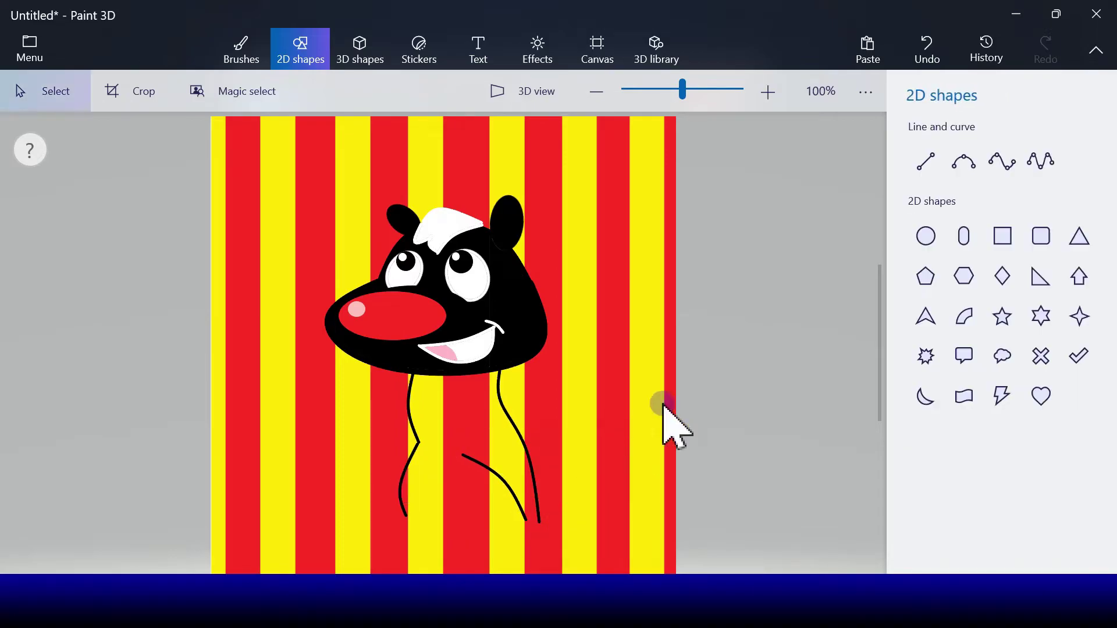
left_click(963, 163)
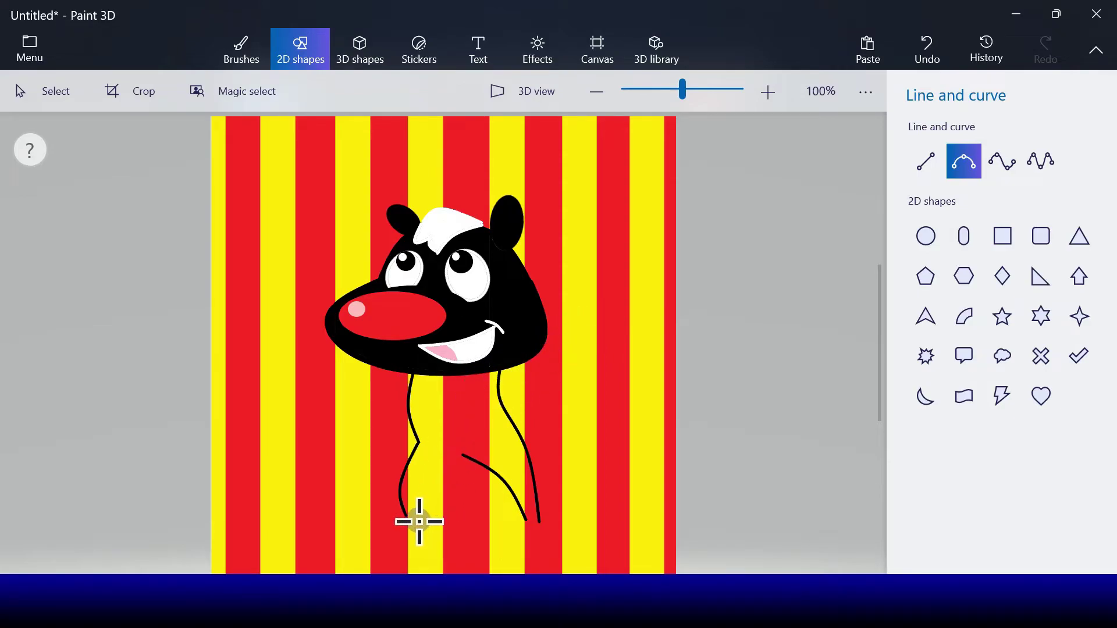
mouse_move(419, 523)
left_mouse_down()
mouse_move(467, 457)
mouse_move(456, 447)
left_mouse_up()
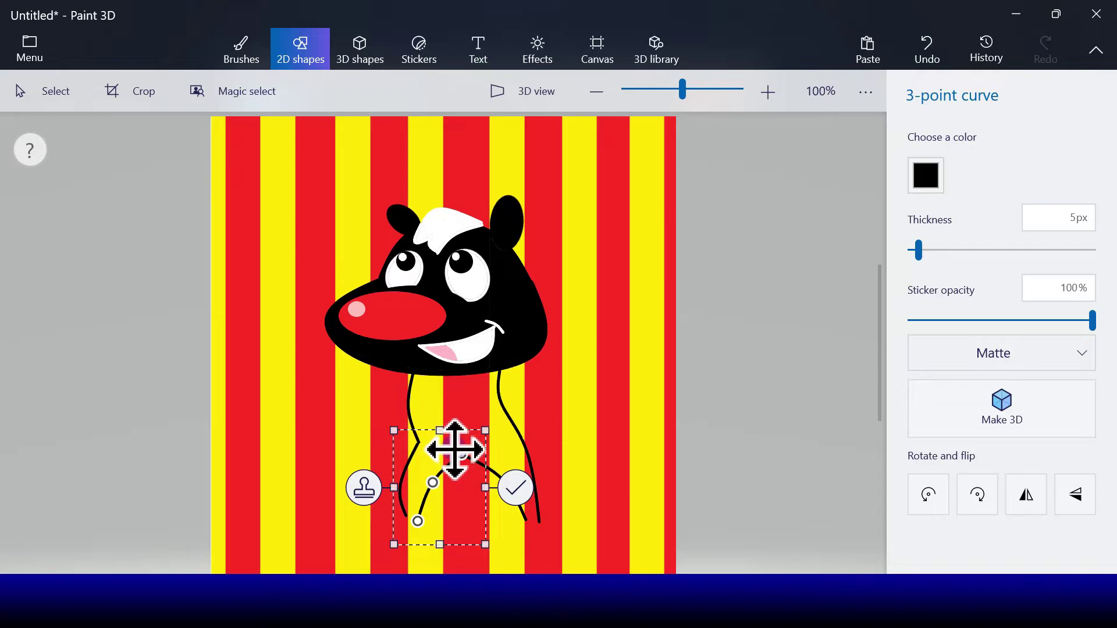
left_click_drag(431, 483, 417, 484)
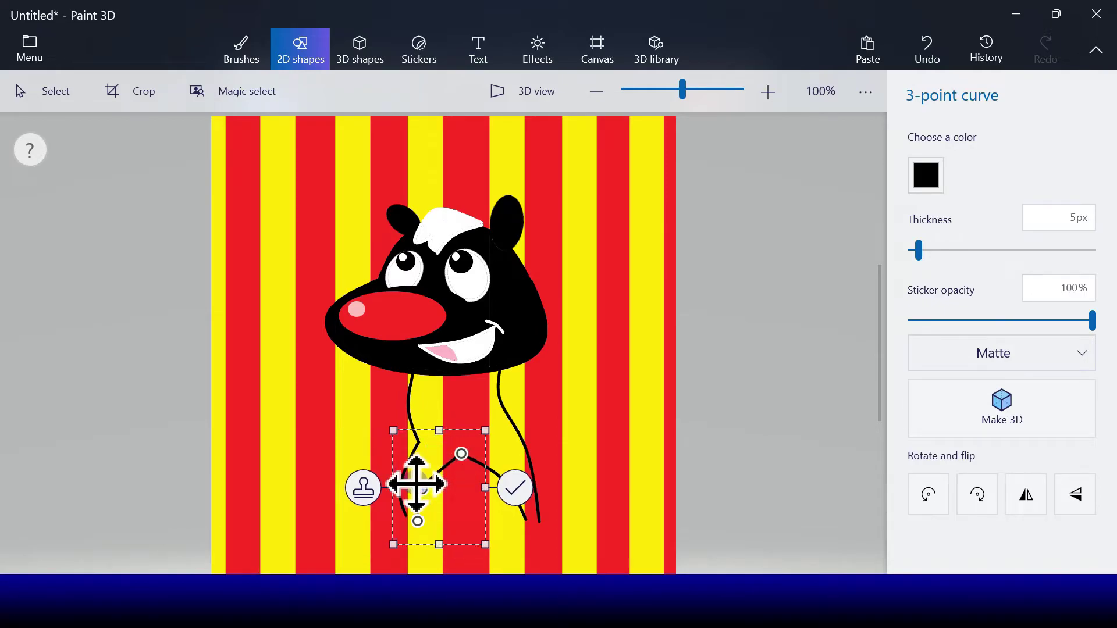
left_click(516, 490)
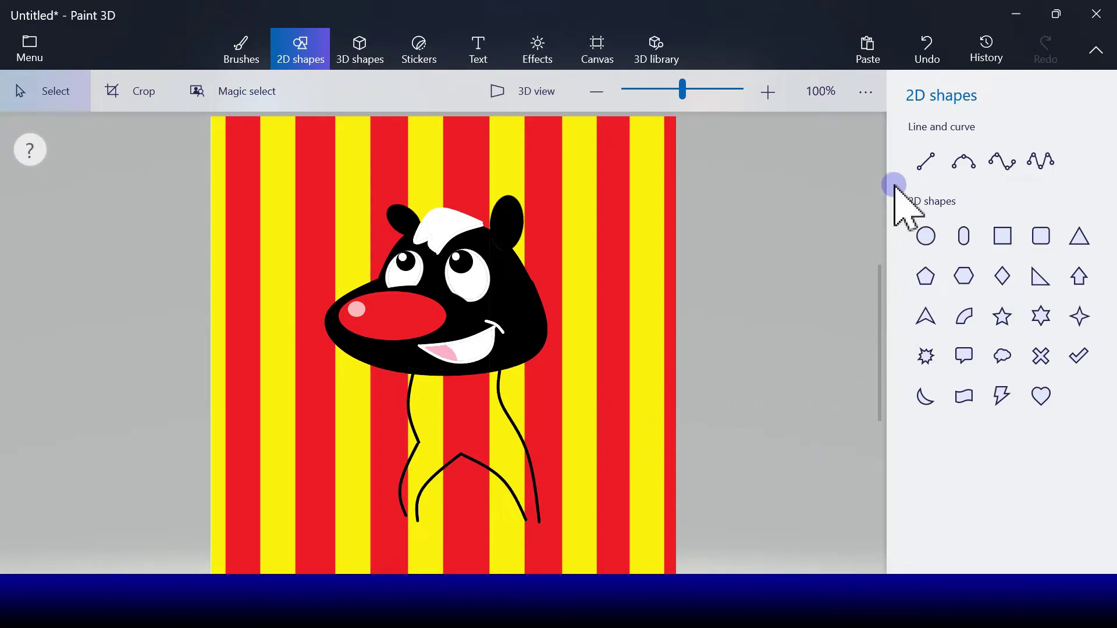
- Draw two short black 3-point curves at the left leg's lower end, forming the sole and top of a left-pointing foot
left_click(955, 171)
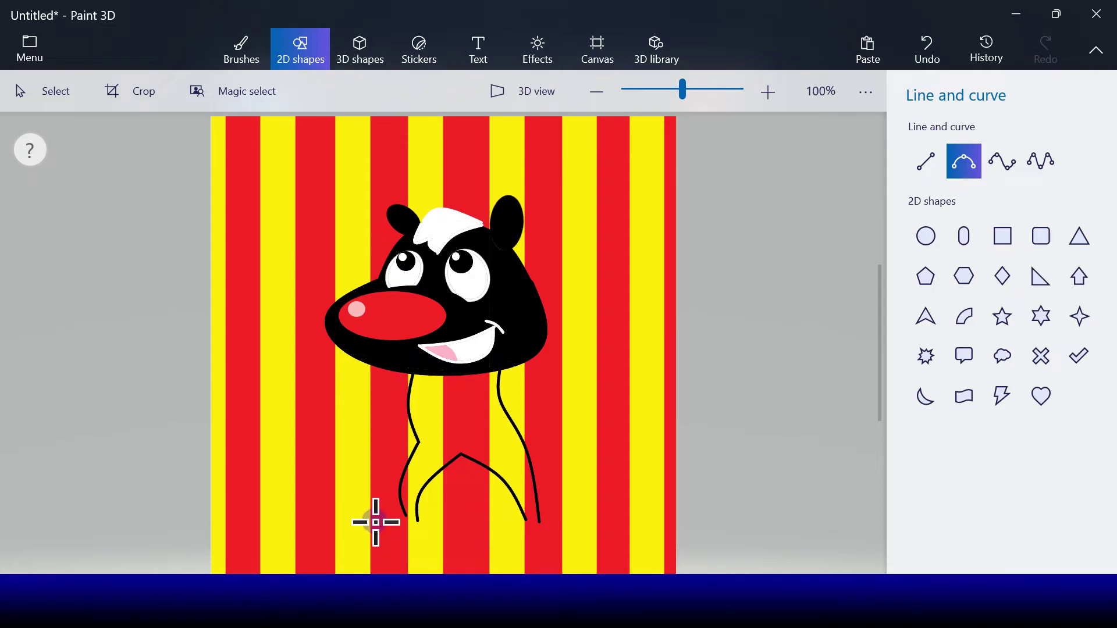
left_click_drag(374, 520, 419, 523)
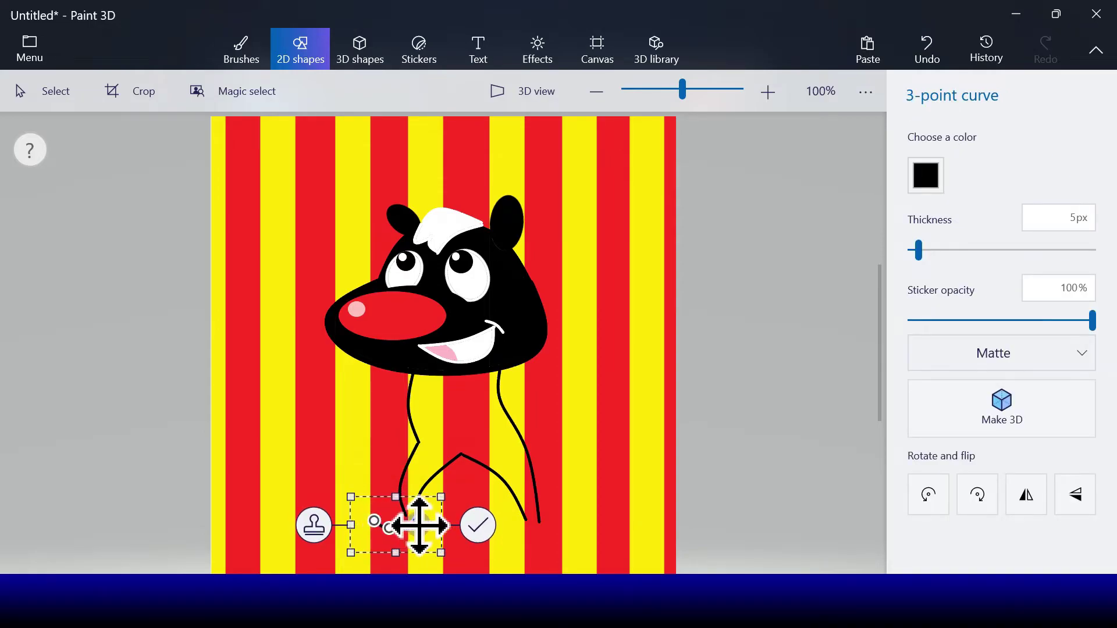
left_click(468, 527)
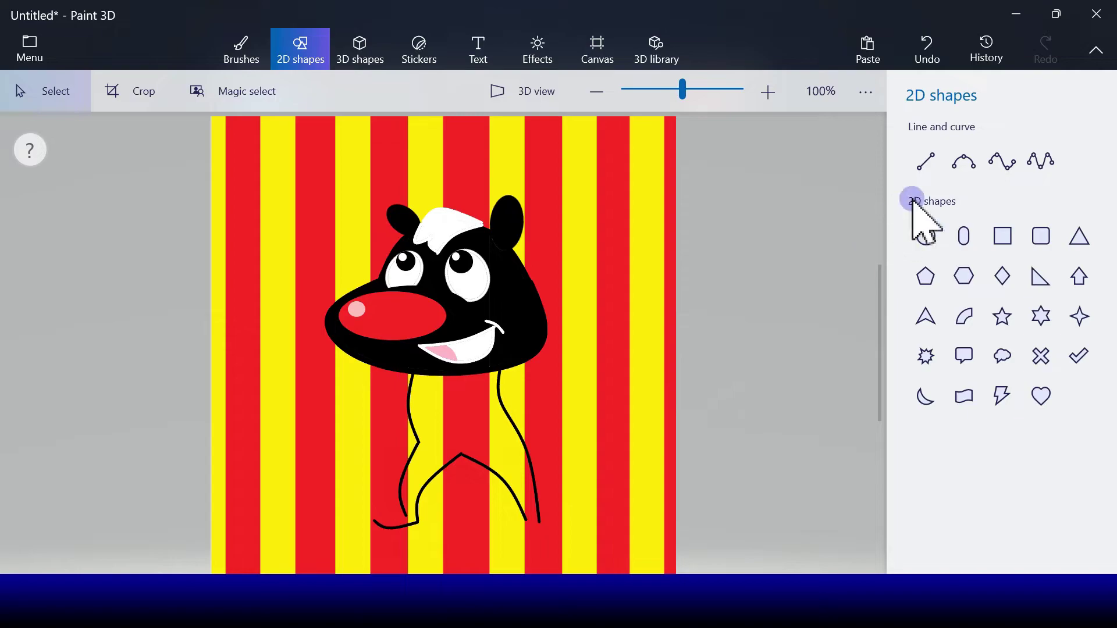
left_click(964, 163)
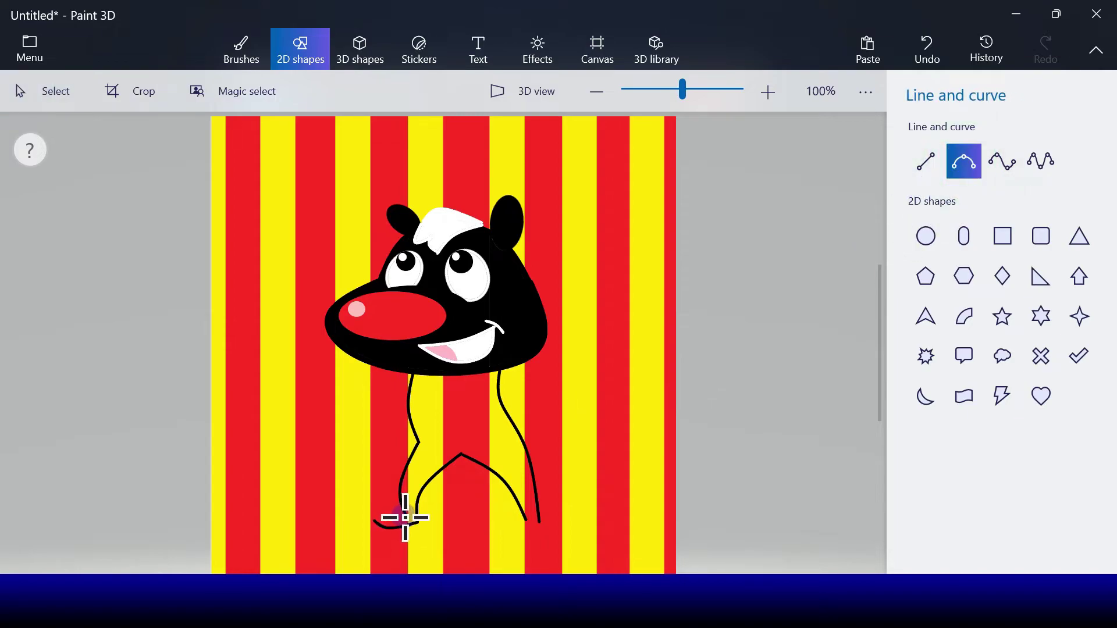
left_click_drag(405, 518, 376, 520)
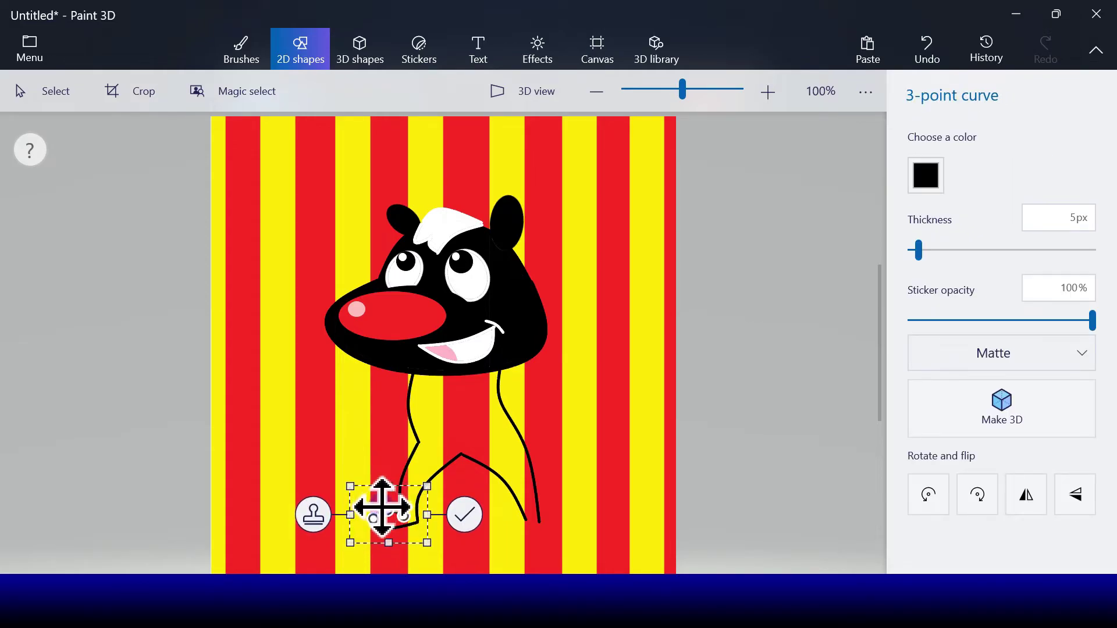
left_click(465, 515)
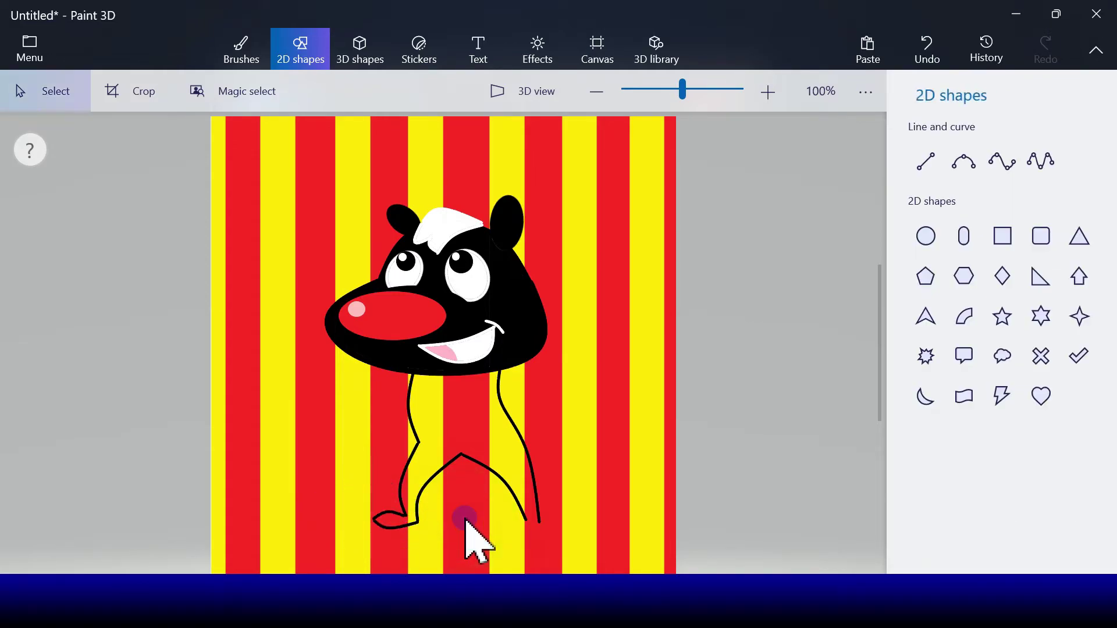
- Draw a short black 3-point curve running right from the right leg's inner line, sagging downward, as the right foot's sole
left_click(964, 161)
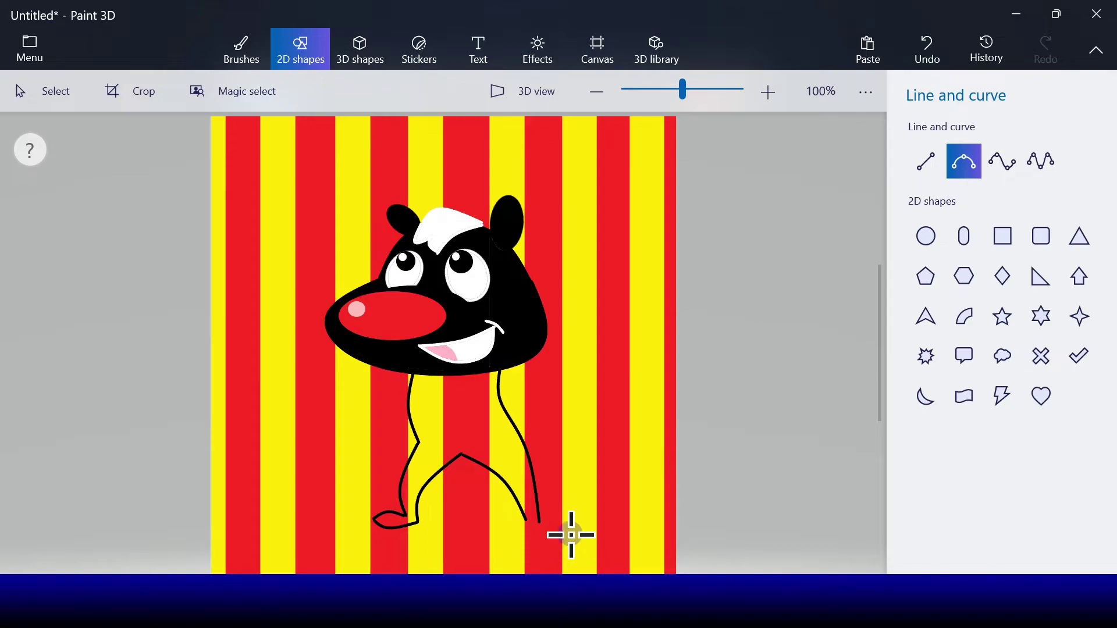
mouse_move(571, 539)
left_mouse_down()
mouse_move(526, 519)
mouse_move(546, 534)
left_mouse_up()
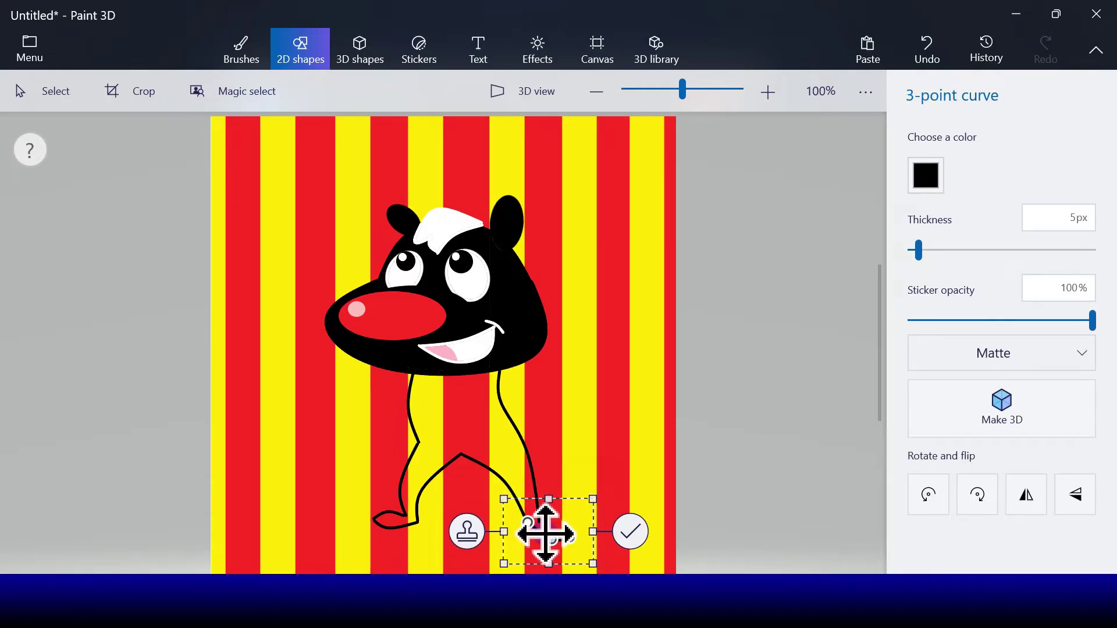
left_click(630, 532)
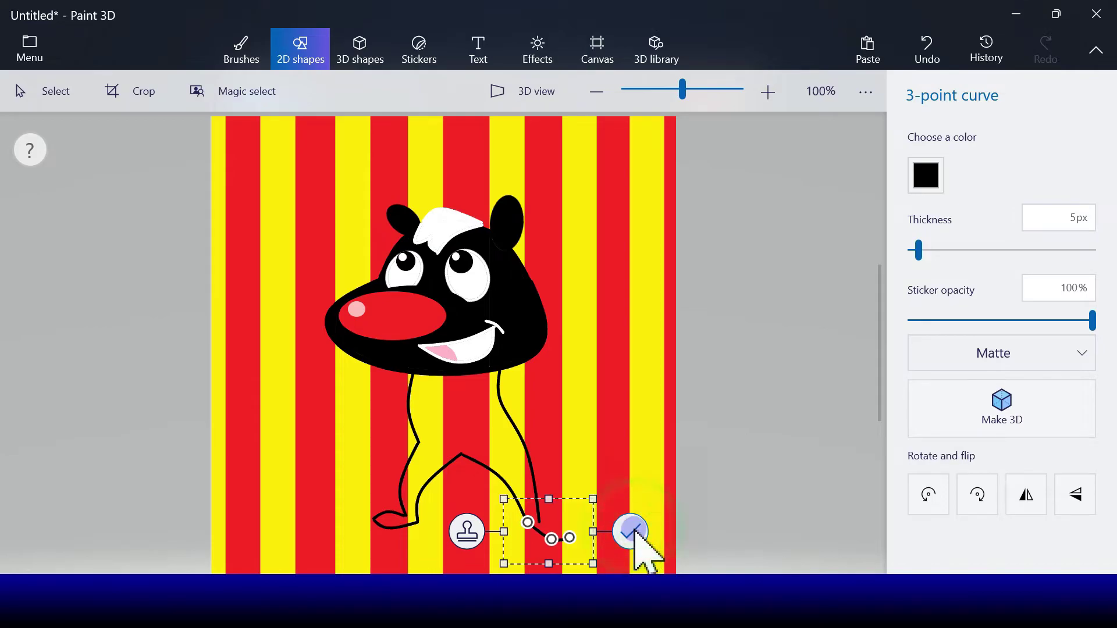
left_click(963, 163)
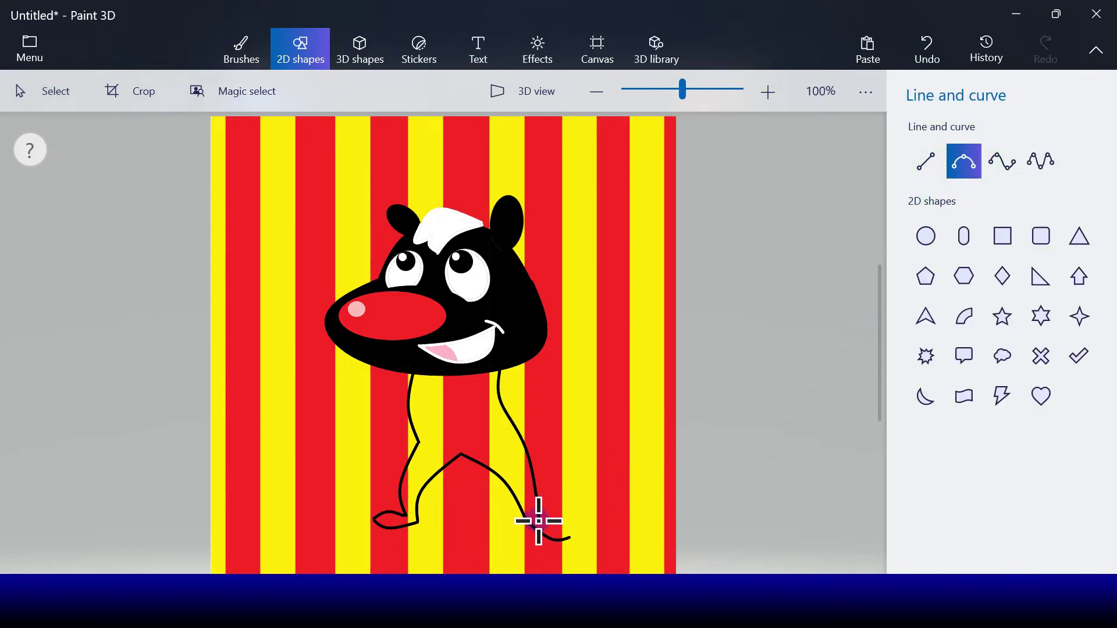
mouse_move(540, 521)
left_mouse_down()
mouse_move(572, 536)
mouse_move(562, 527)
left_mouse_up()
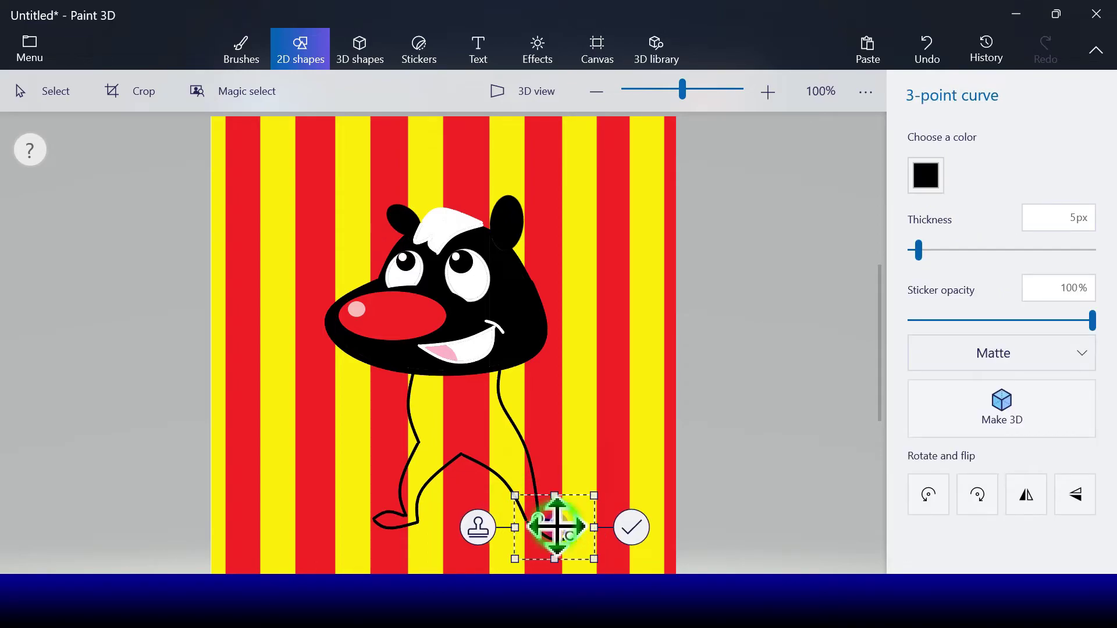
left_click(631, 530)
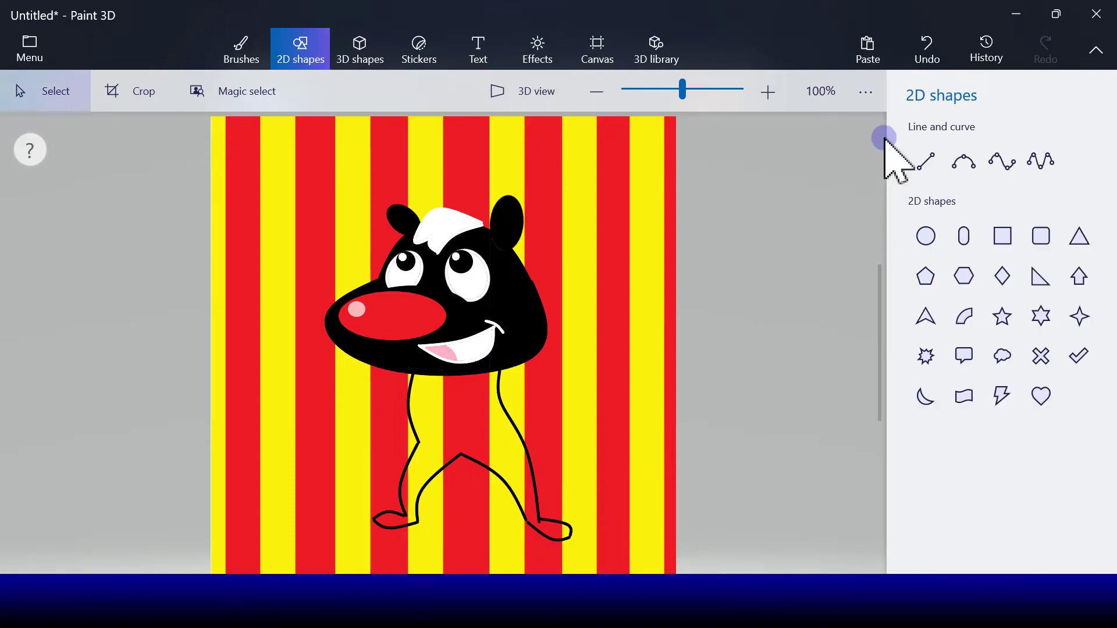
left_click(922, 79)
left_click(927, 50)
- Draw a short black 3-point curve from the right leg's outer line to the sole's tip, arched upward, as the right foot's top
left_click(964, 162)
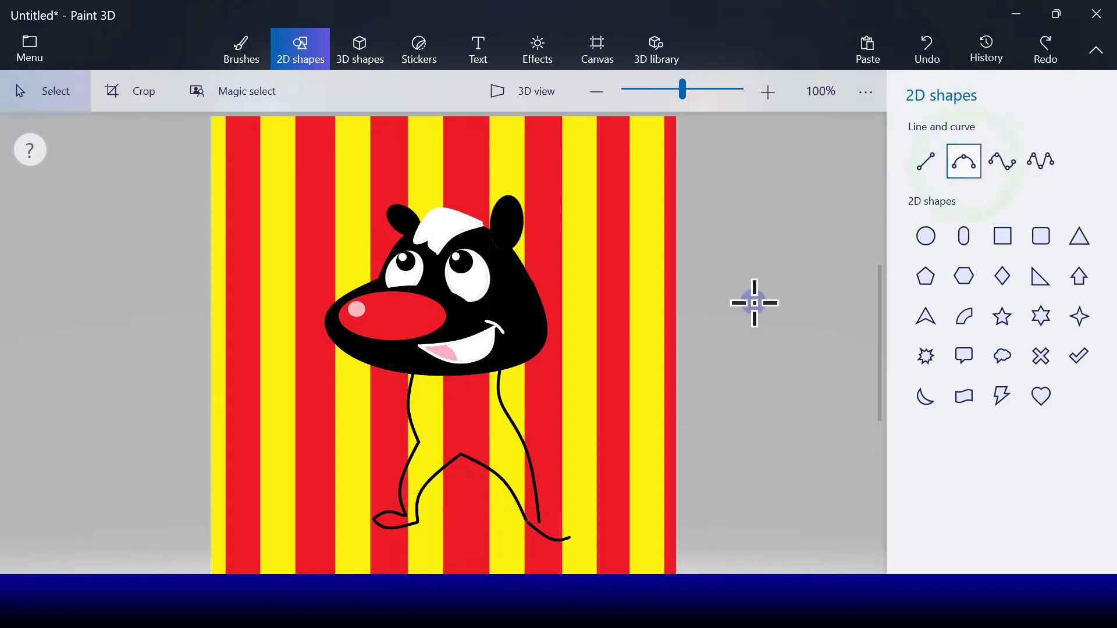
left_click_drag(534, 521, 569, 535)
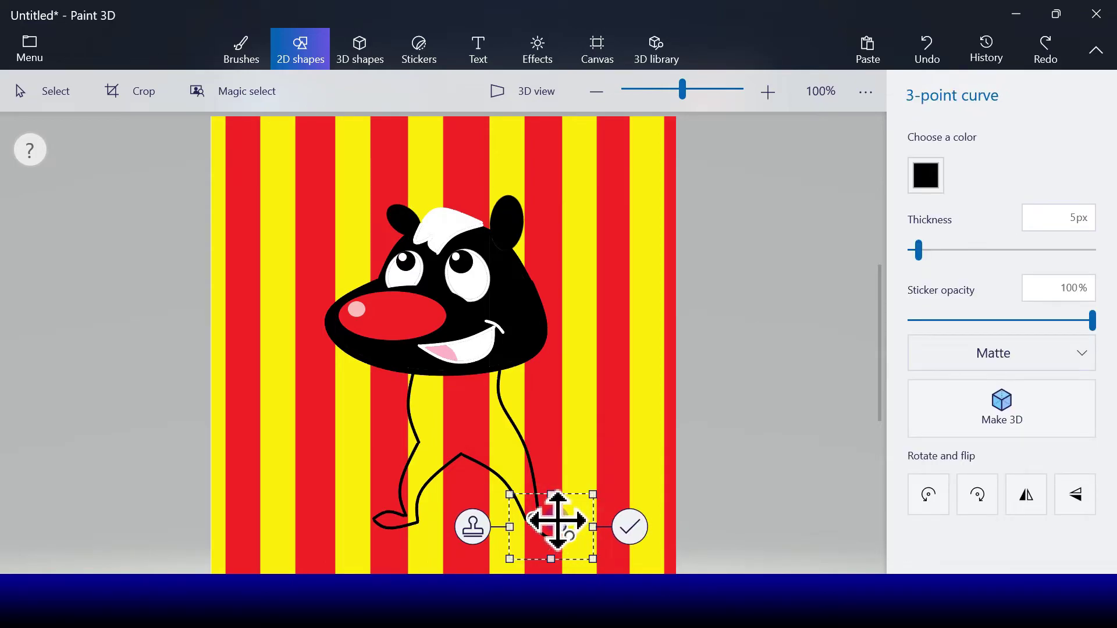
left_click(618, 528)
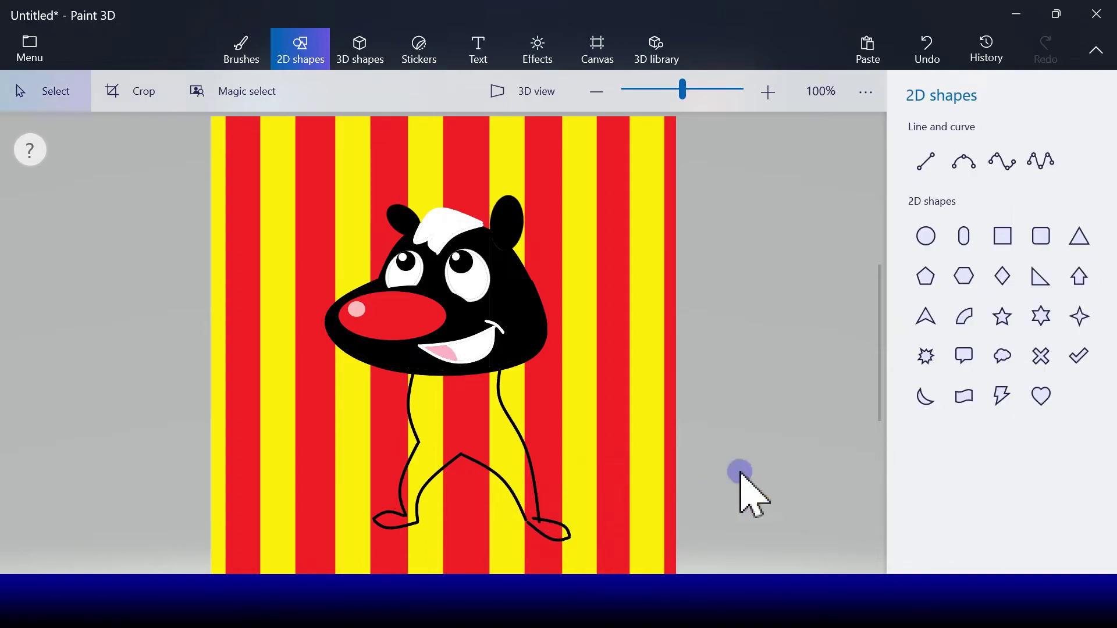
- Close the gap in the outline at the right ankle with the Marker in black
left_click(227, 61)
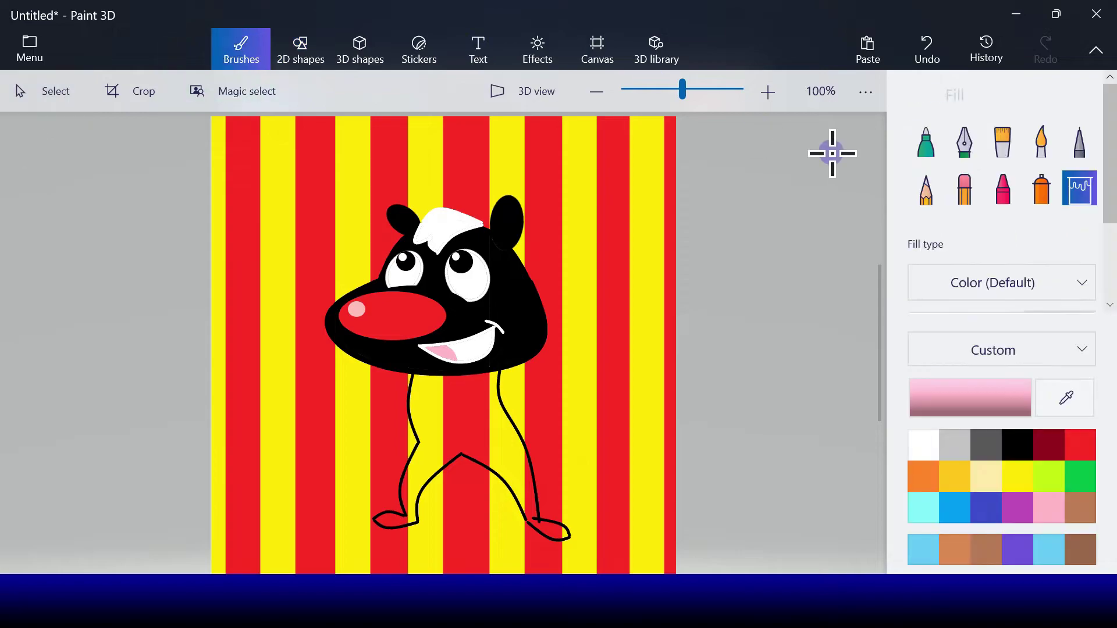
left_click(935, 130)
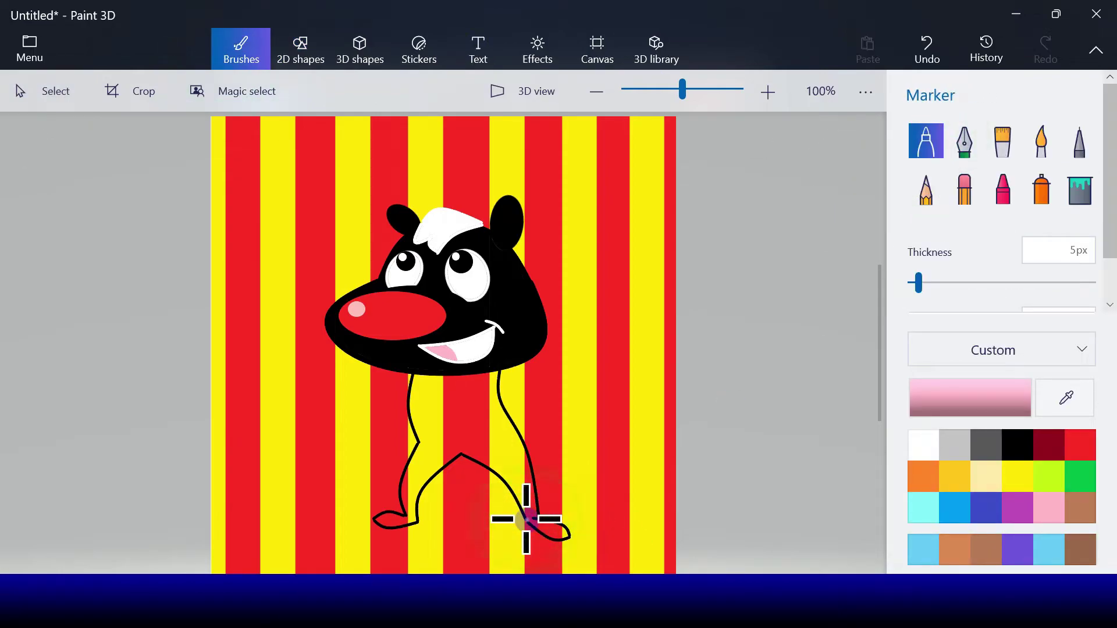
left_click(966, 404)
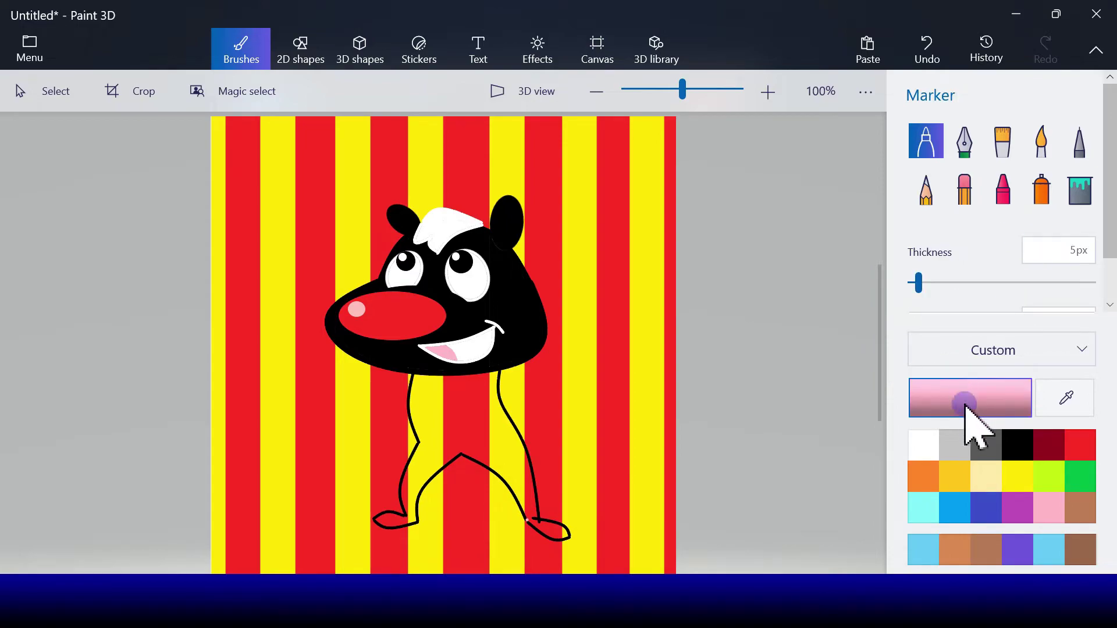
left_click(1020, 446)
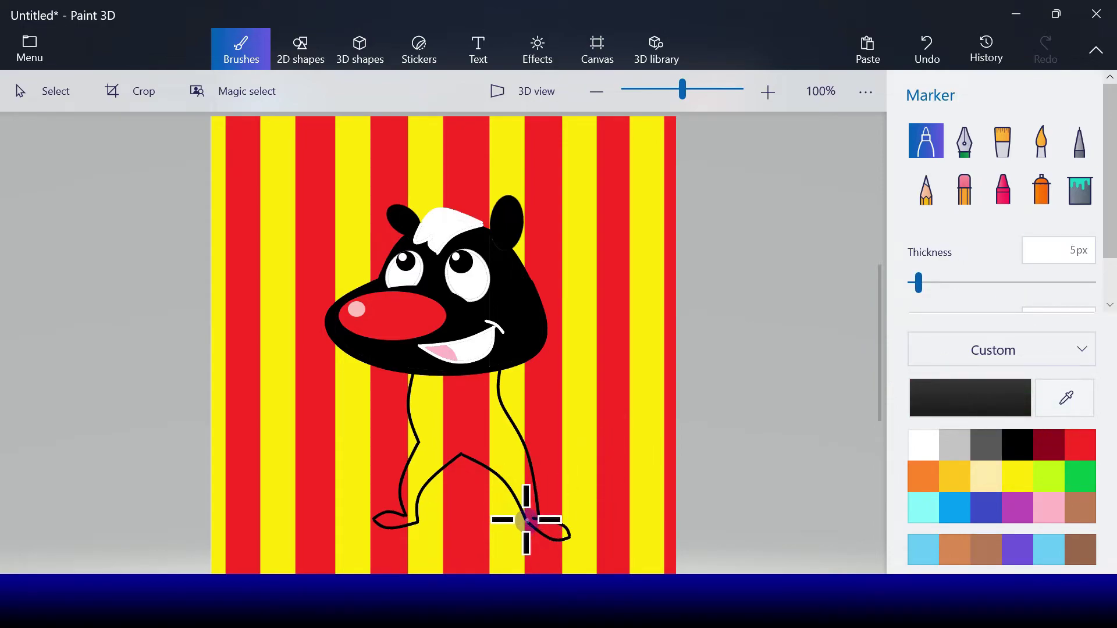
left_click_drag(527, 520, 525, 518)
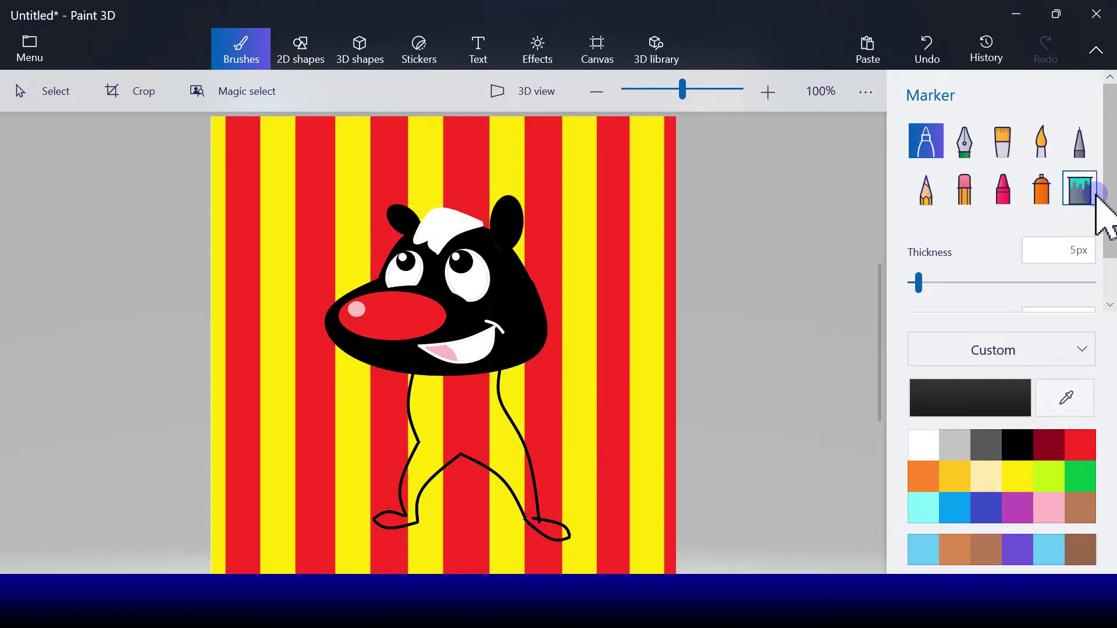
- Fill the right leg, the whole torso, the left leg and the left foot with black
left_click(1079, 191)
left_click(531, 487)
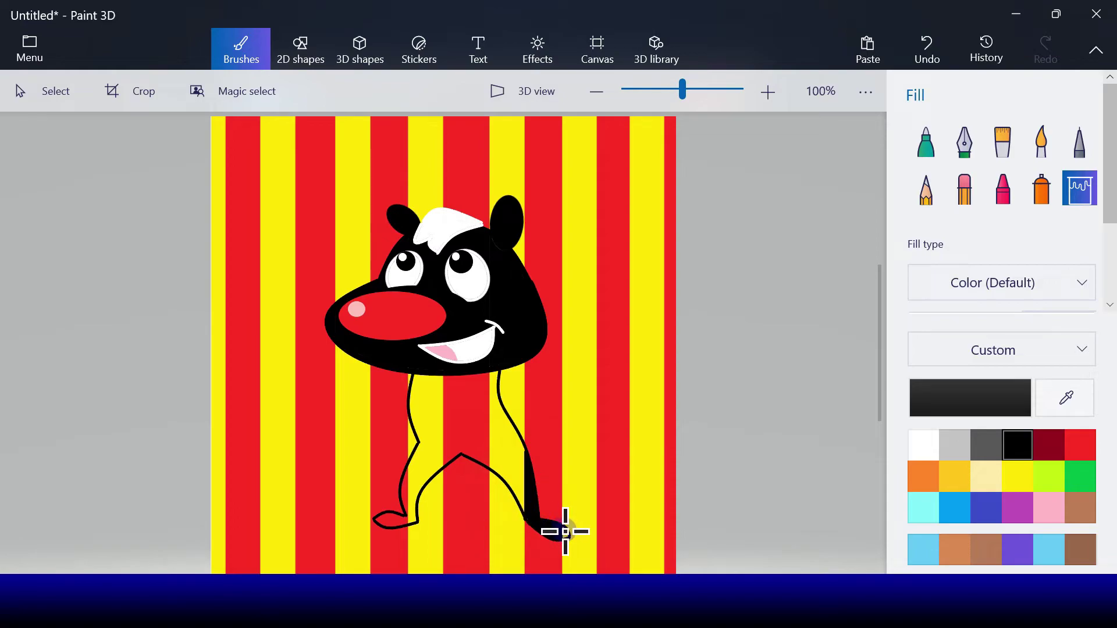
left_click(494, 453)
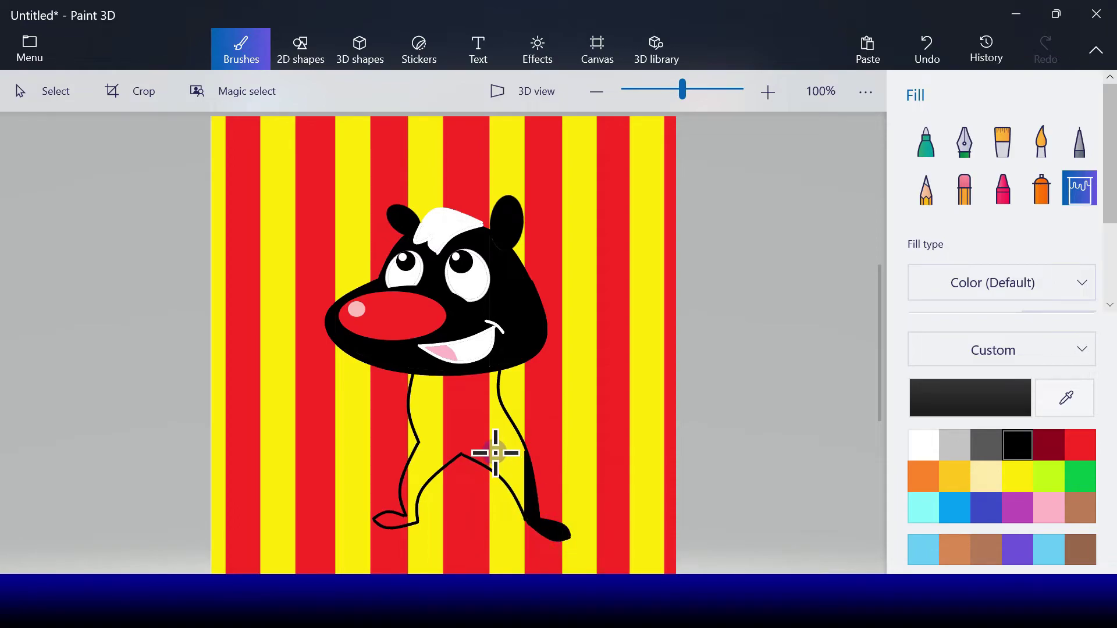
left_click(453, 432)
left_click(425, 419)
left_click(403, 489)
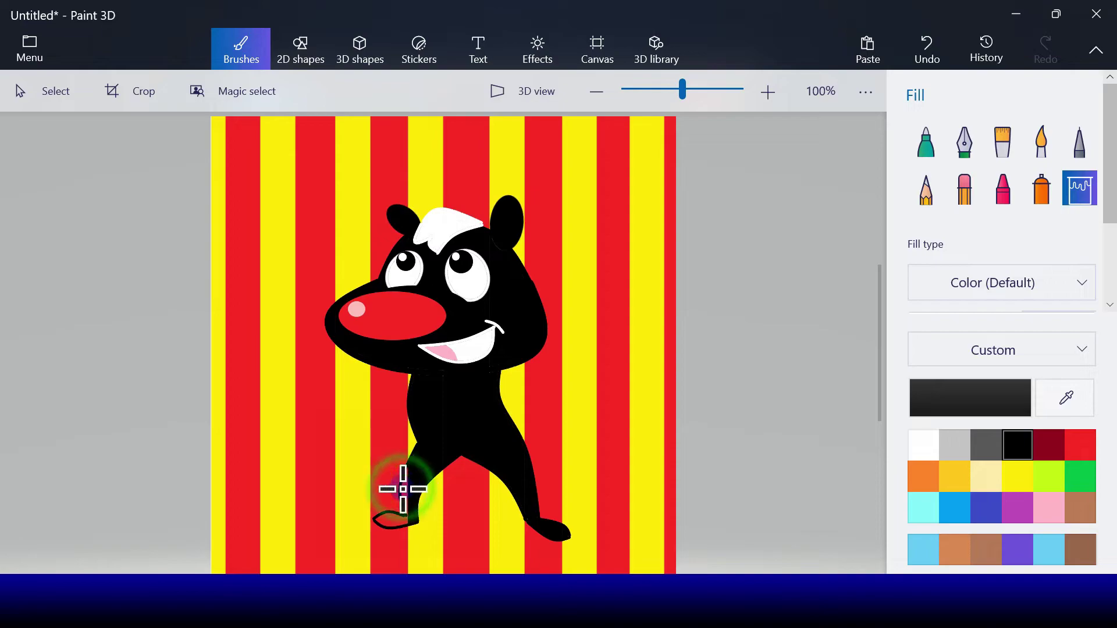
left_click(391, 520)
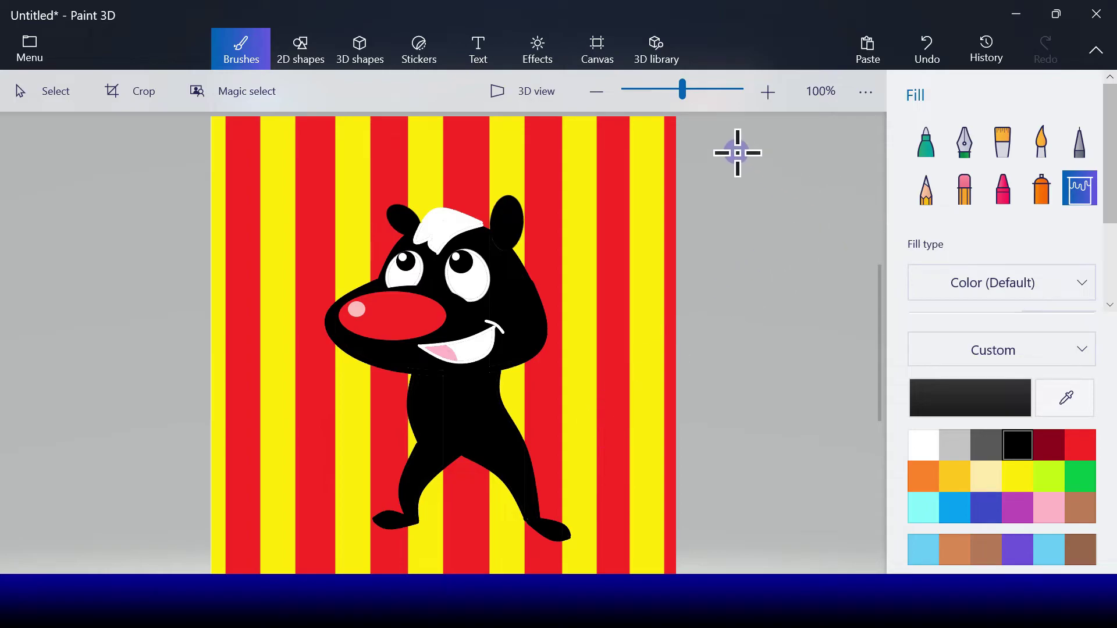
- Draw a short black 3-point curve from the left shoulder under the head, sloping down and outward, as the left arm's upper edge
left_click(320, 57)
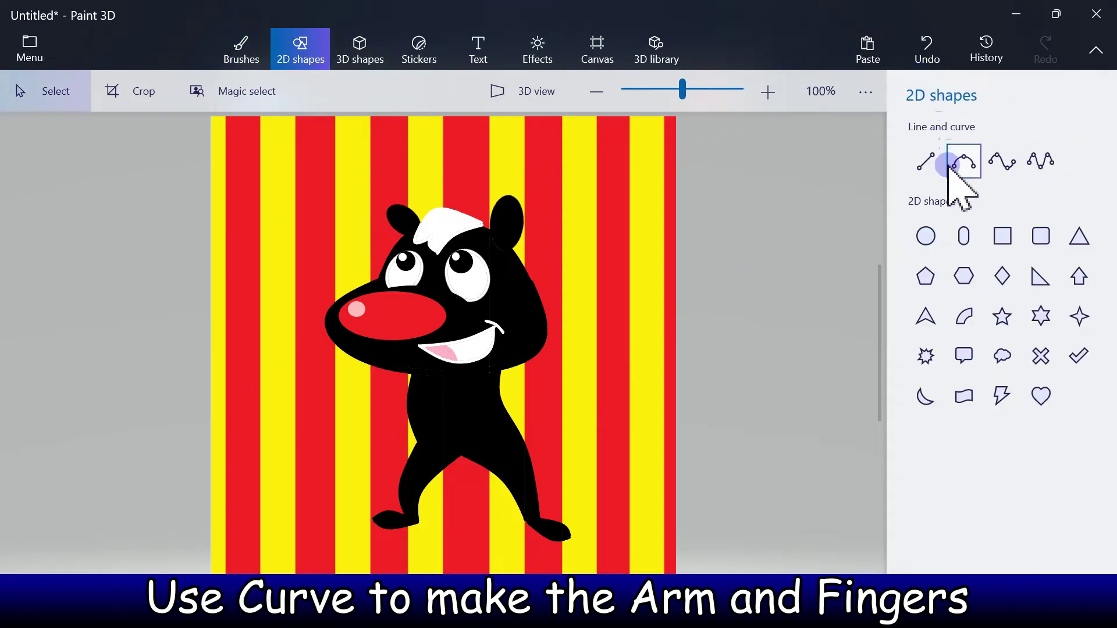
left_click(925, 165)
left_click(962, 166)
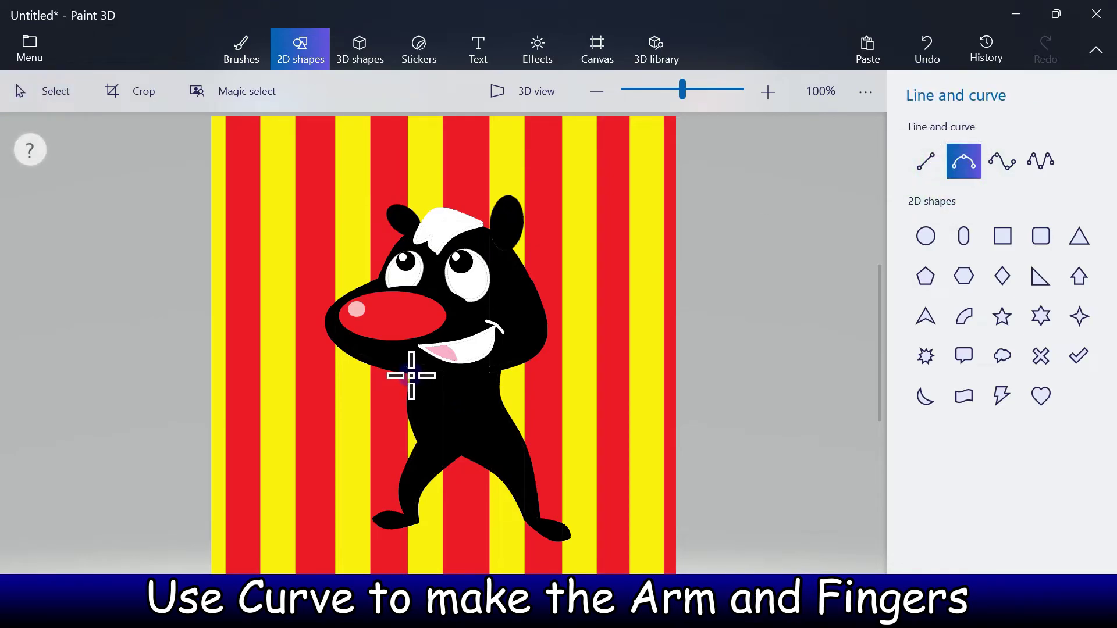
left_click_drag(412, 376, 378, 402)
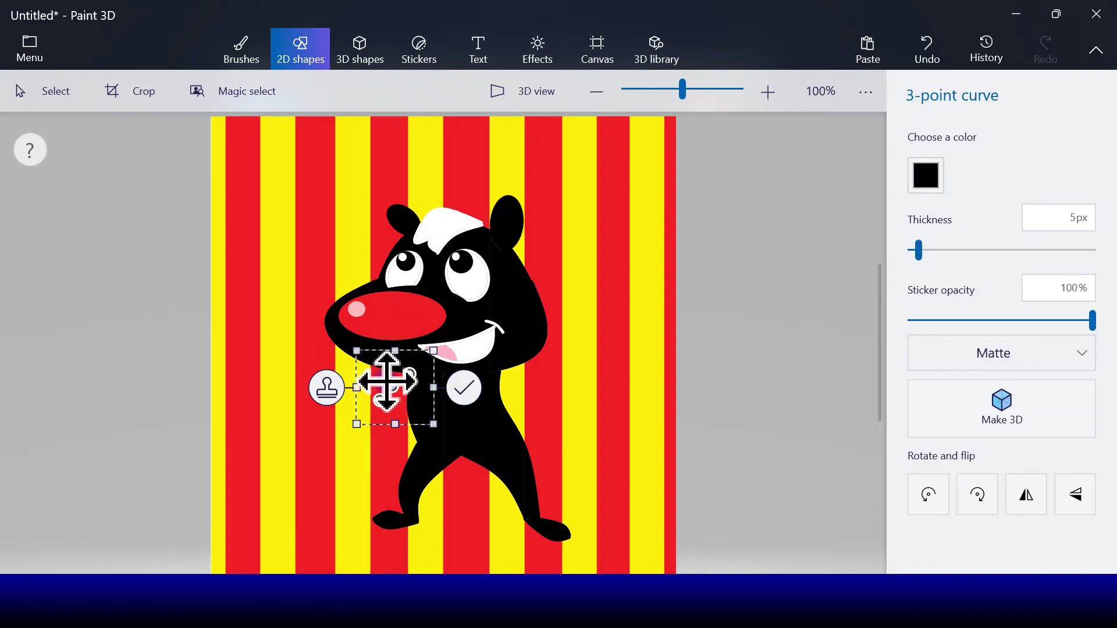
left_click(465, 389)
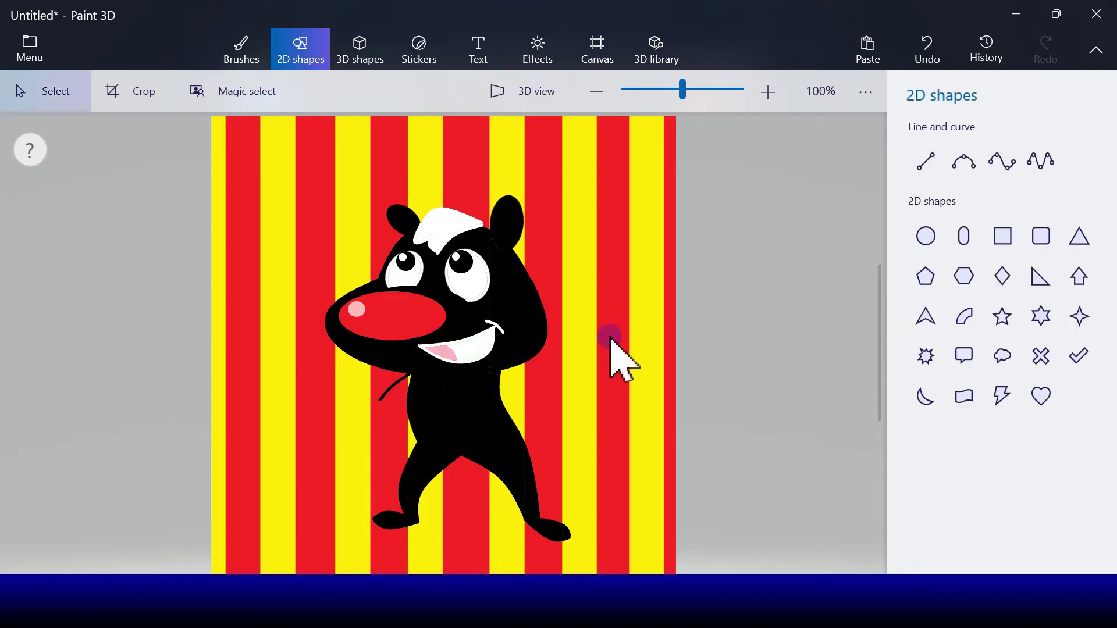
- Draw a short black 3-point curve below the first one, running up to the torso's left edge, as the left arm's lower edge
left_click(964, 167)
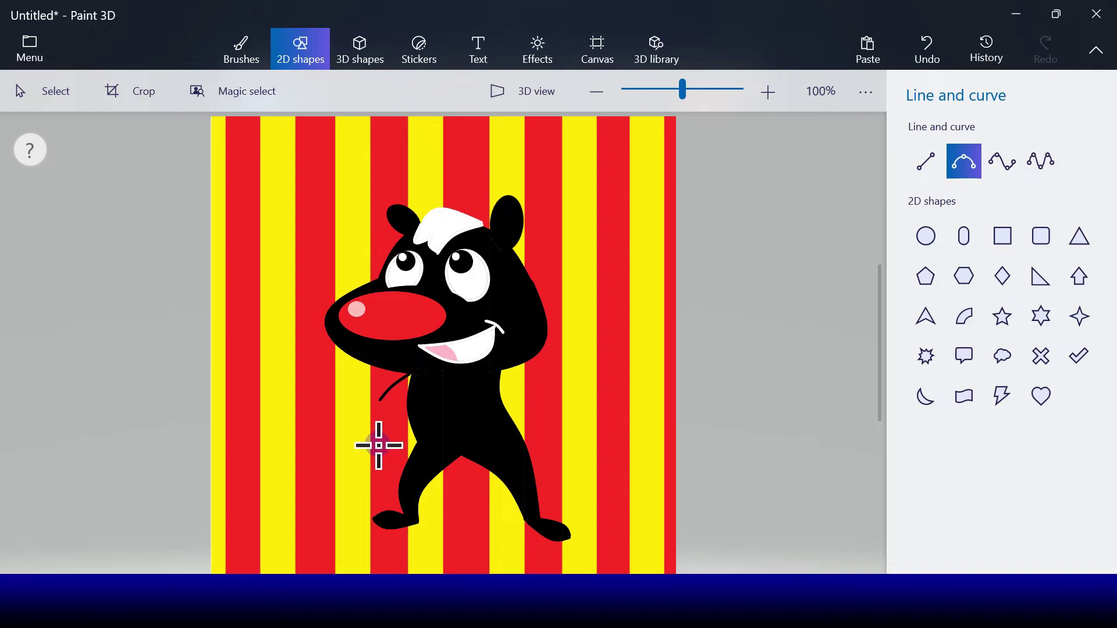
left_click_drag(377, 446, 409, 400)
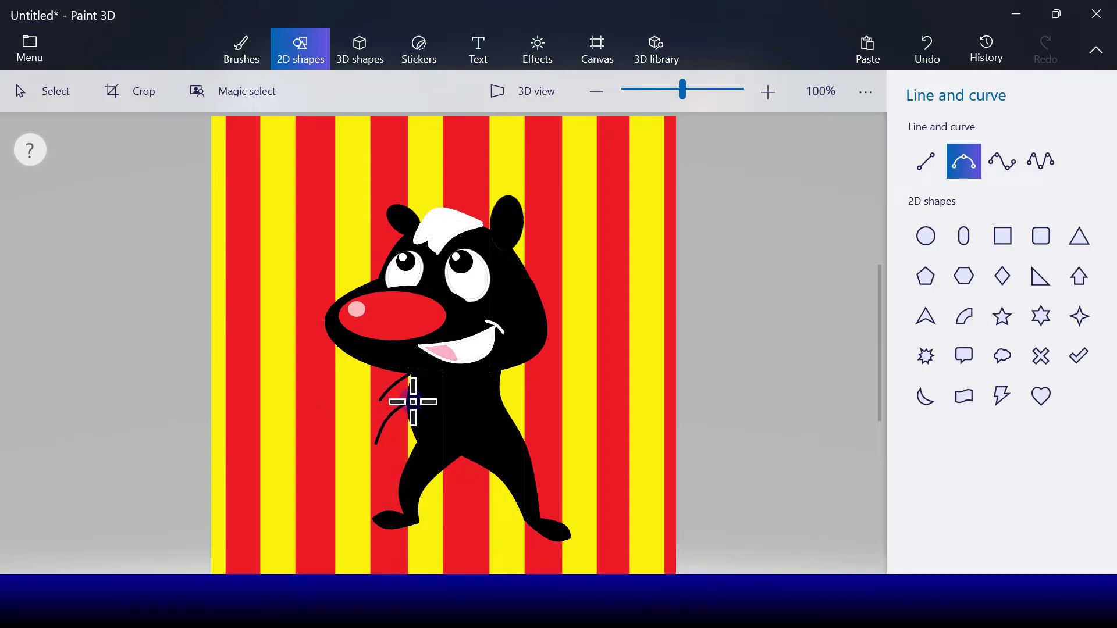
left_click_drag(413, 401, 419, 399)
left_click(696, 254)
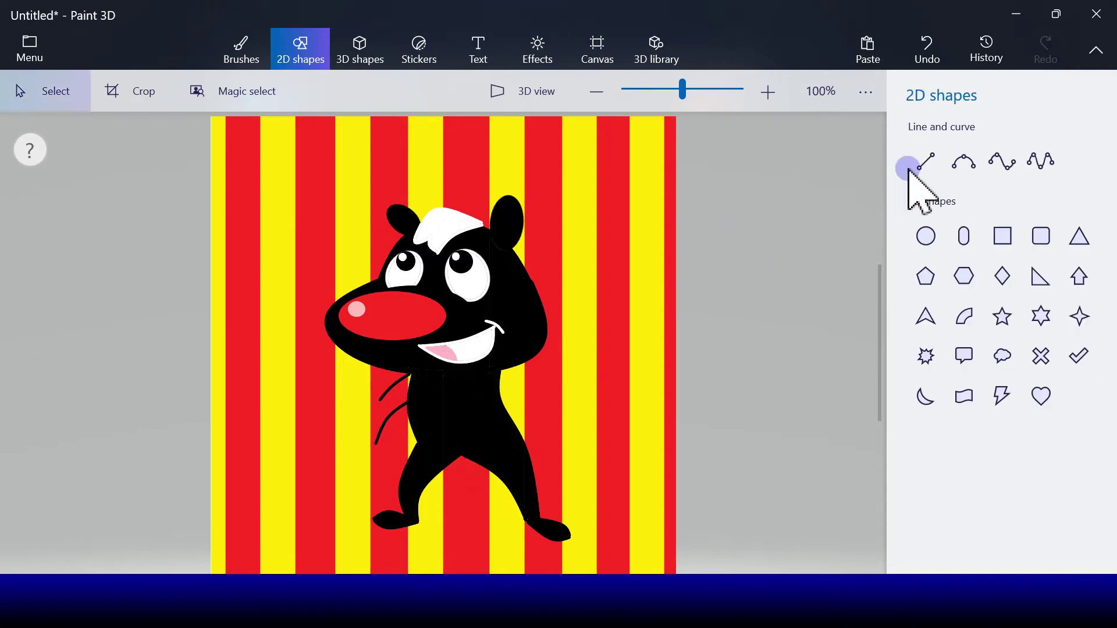
- Try to join the outer ends of the left arm's two curves with a left-bowed black 3-point curve, and undo it
left_click(964, 166)
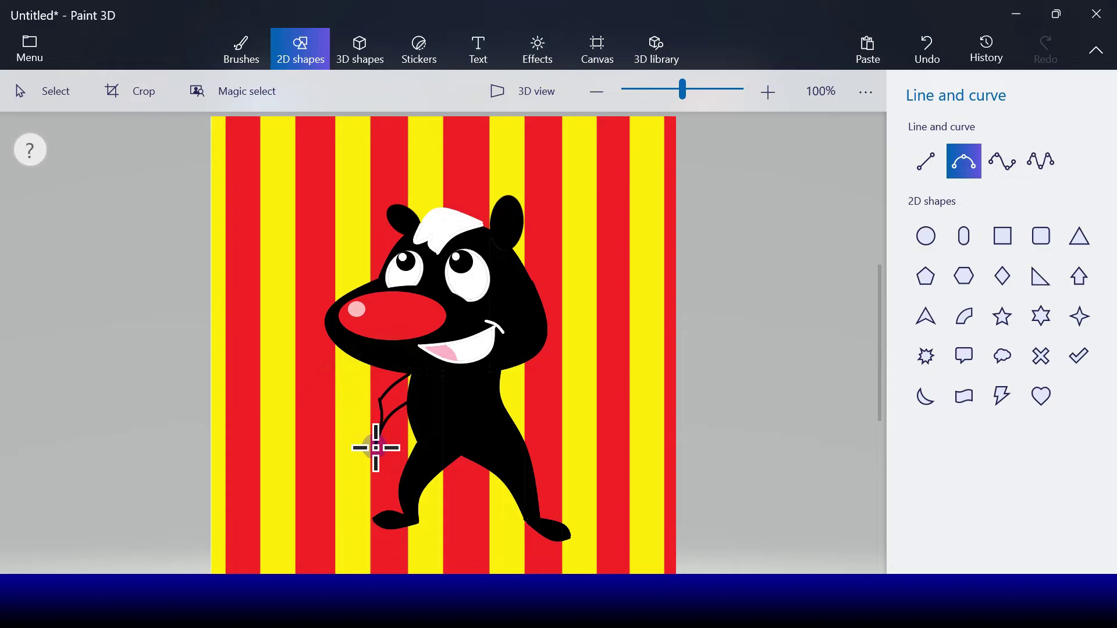
left_click_drag(377, 443, 378, 443)
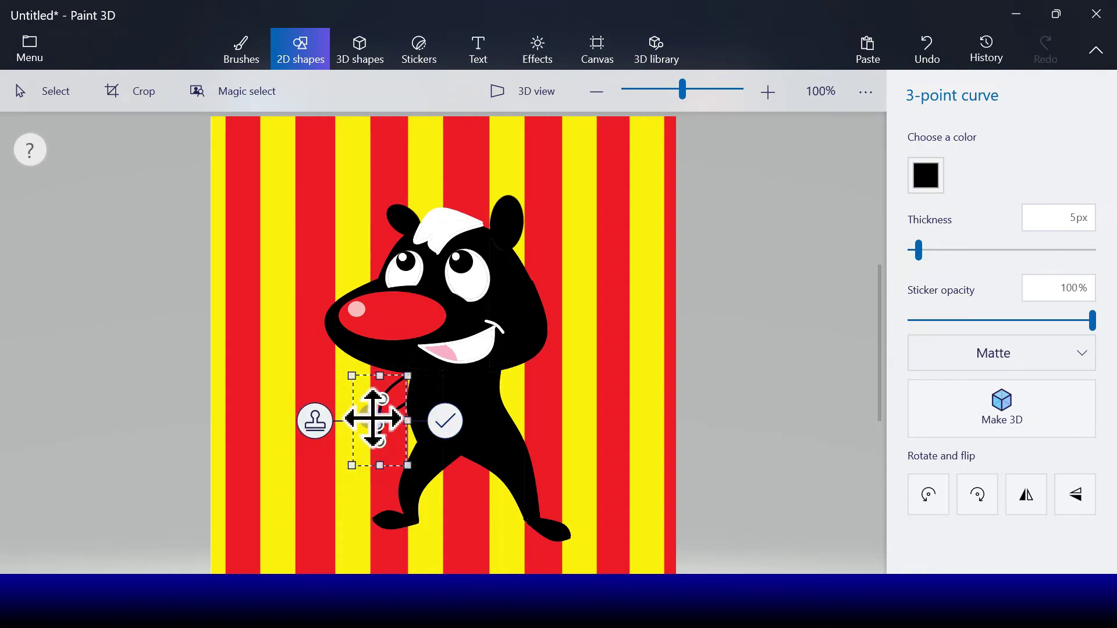
left_click(444, 420)
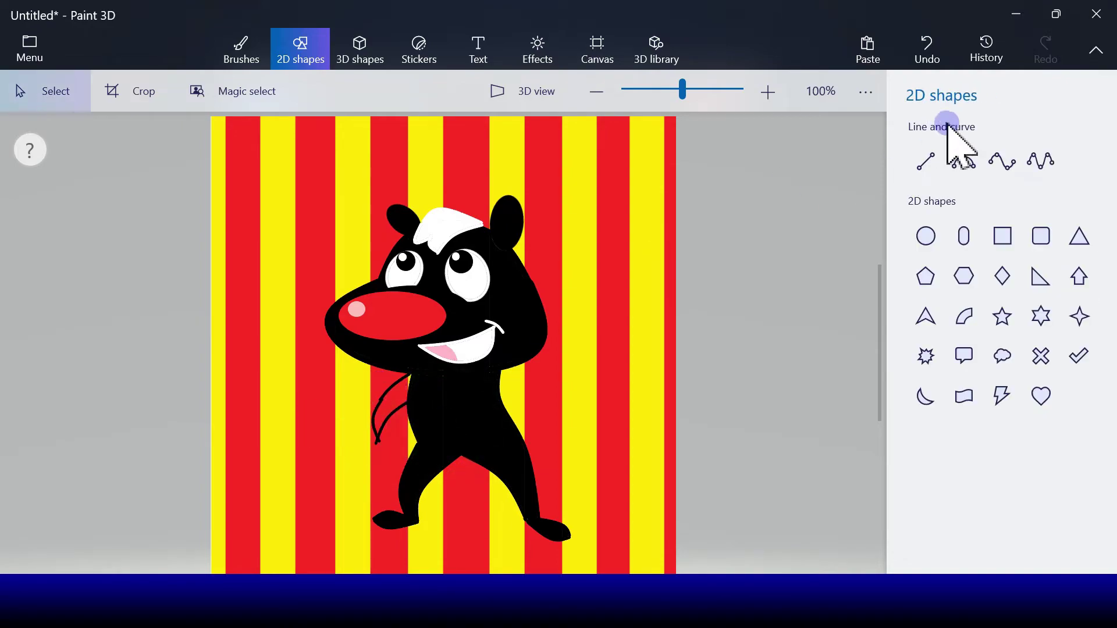
left_click(932, 71)
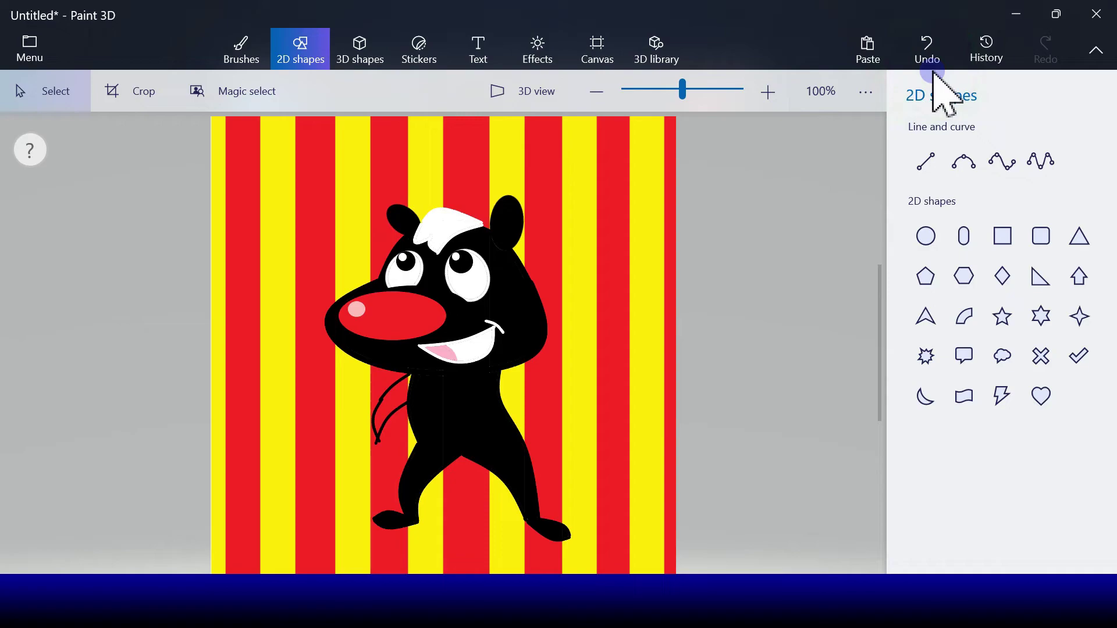
left_click(933, 71)
- Draw a black 3-point curve bowed to the left between the outer ends of the left arm's two edges
left_click(965, 160)
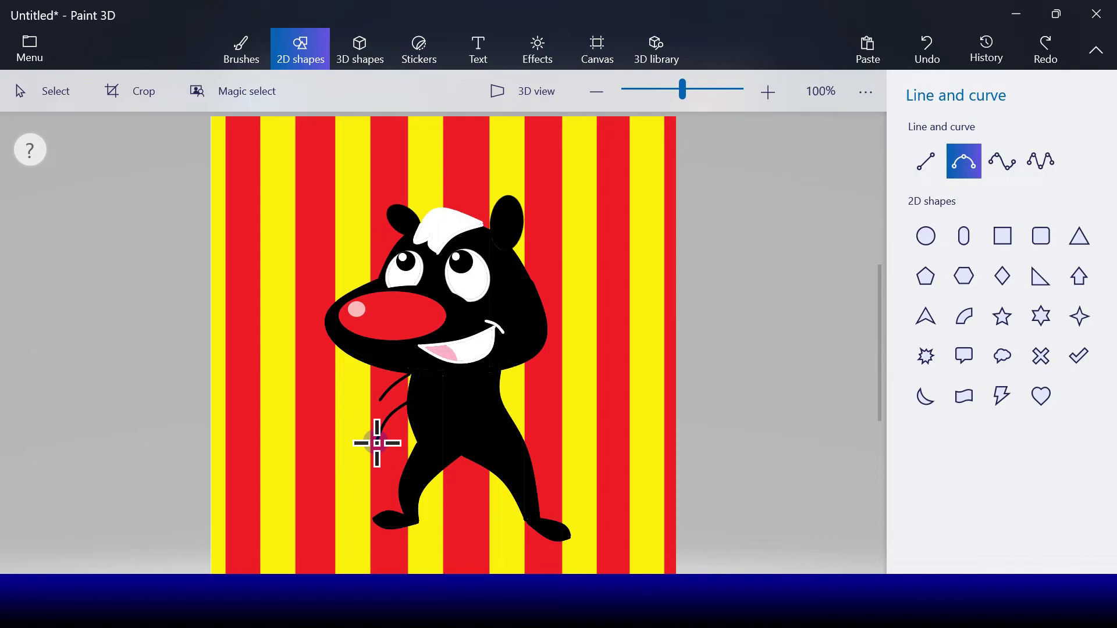
left_click_drag(377, 444, 382, 402)
left_click(445, 425)
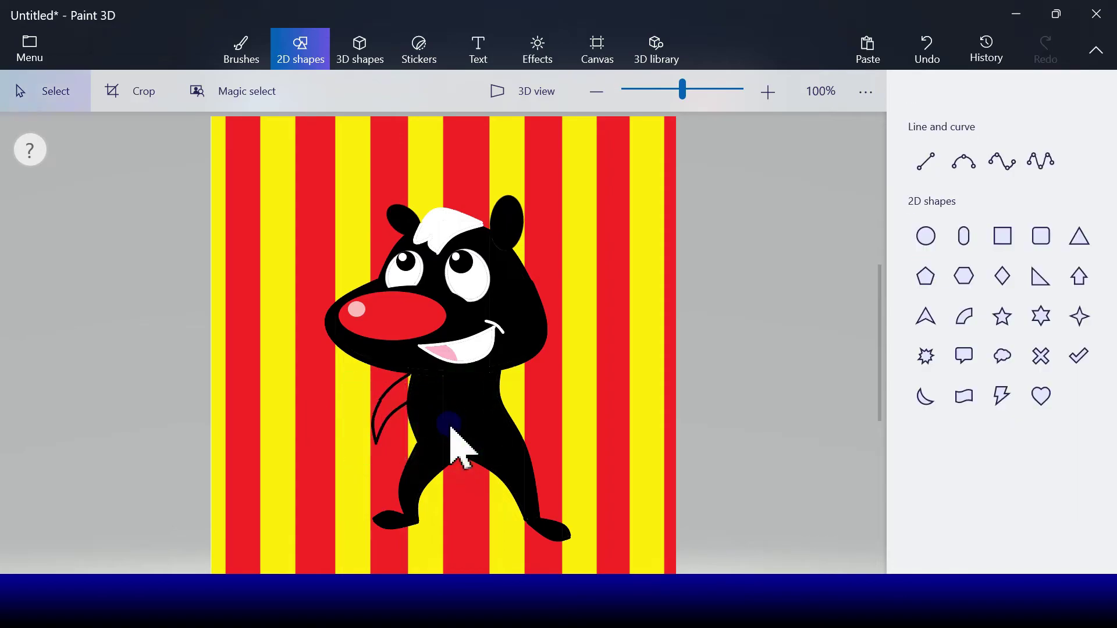
- Try to draw a short black straight line across the left arm's lower edge, and undo it
left_click(925, 164)
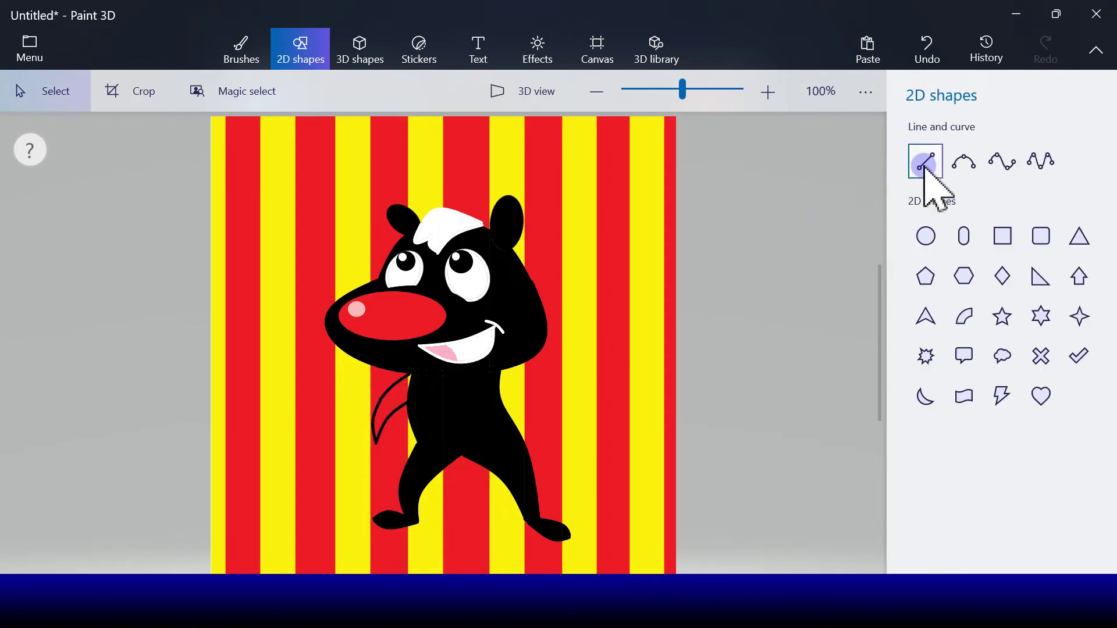
left_click(925, 164)
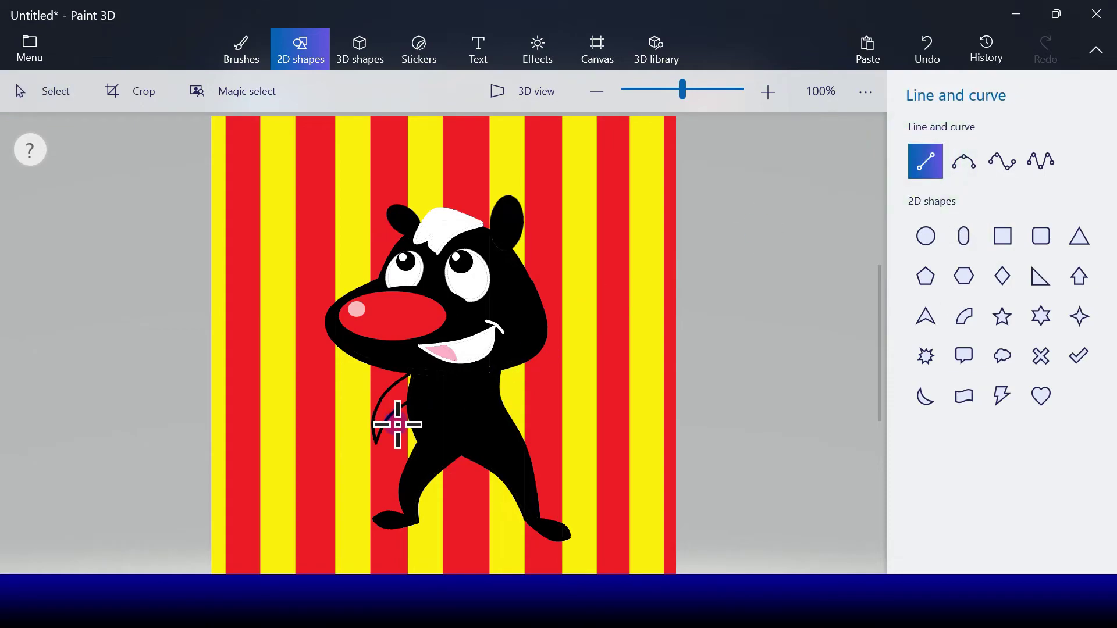
left_click_drag(396, 410, 388, 427)
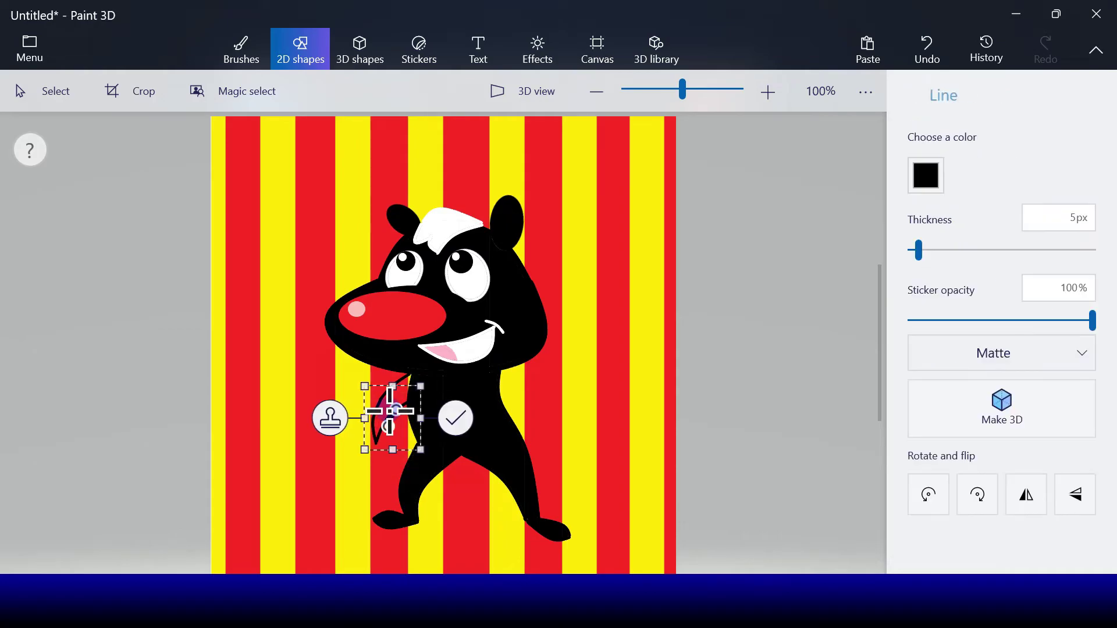
left_click(929, 47)
- Draw two short black straight lines across the left arm's lower edge as the fingers
left_click(960, 163)
left_click(926, 161)
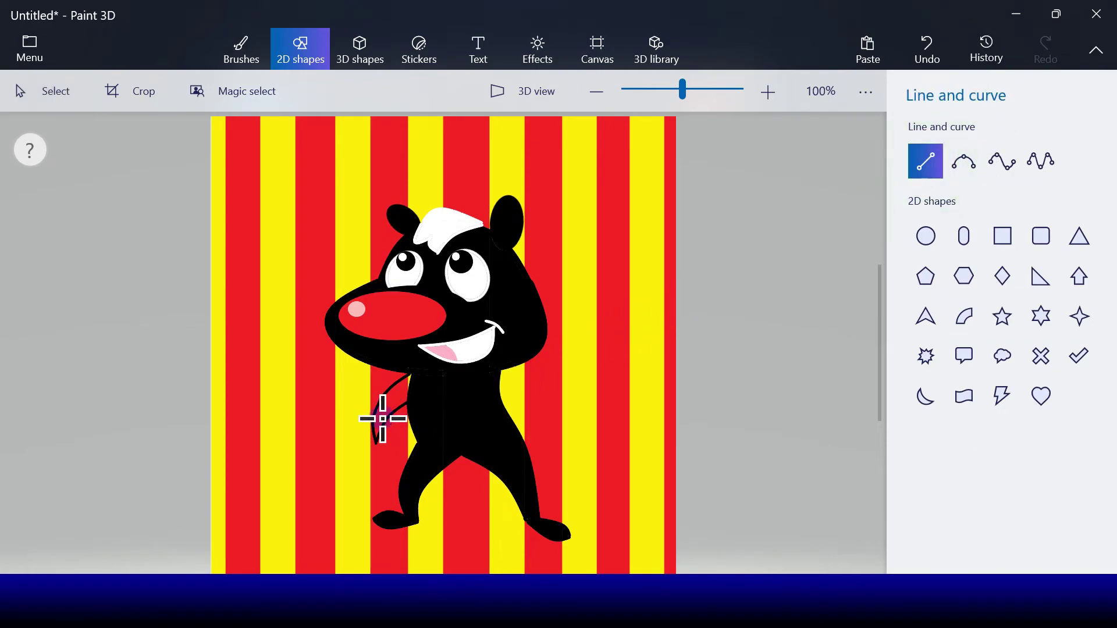
left_click_drag(399, 431, 387, 448)
left_click(456, 424)
key("ctrl+z")
left_click(919, 171)
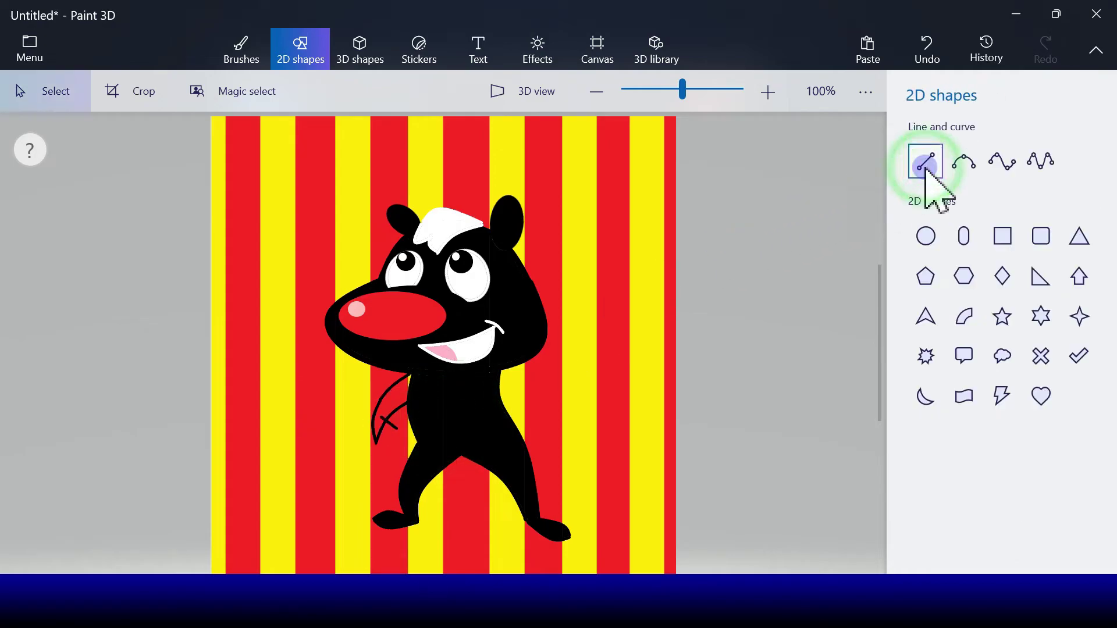
left_click_drag(390, 410, 399, 428)
left_click(457, 417)
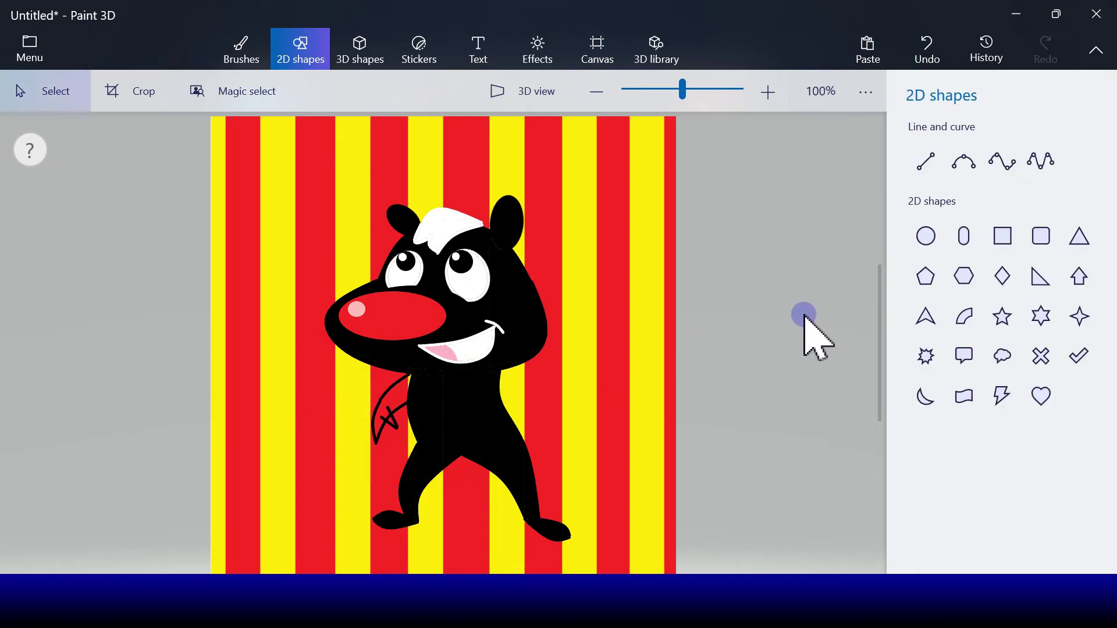
- Draw two connected black 3-point curves from the right shoulder down and outward as the right arm's outer edge
left_click(963, 163)
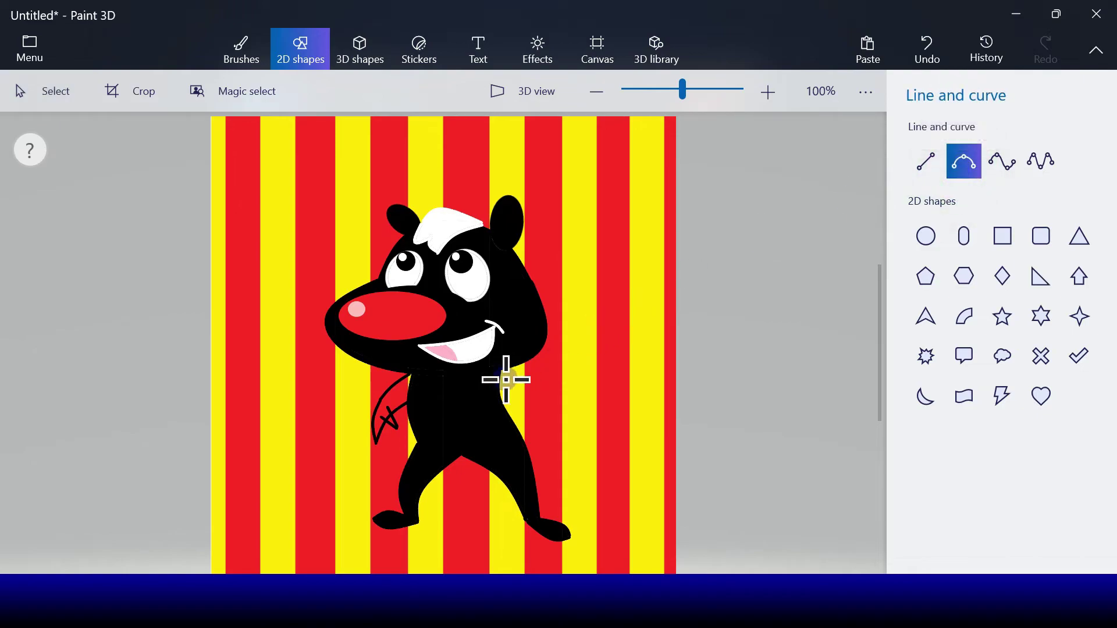
left_click_drag(503, 370, 539, 397)
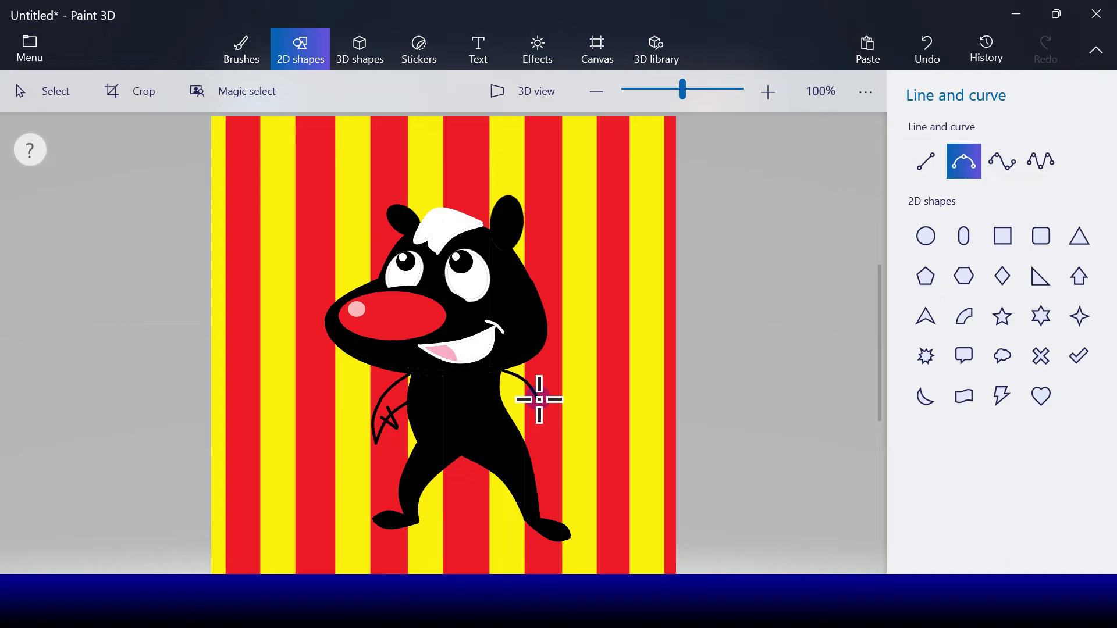
left_click_drag(540, 402, 541, 402)
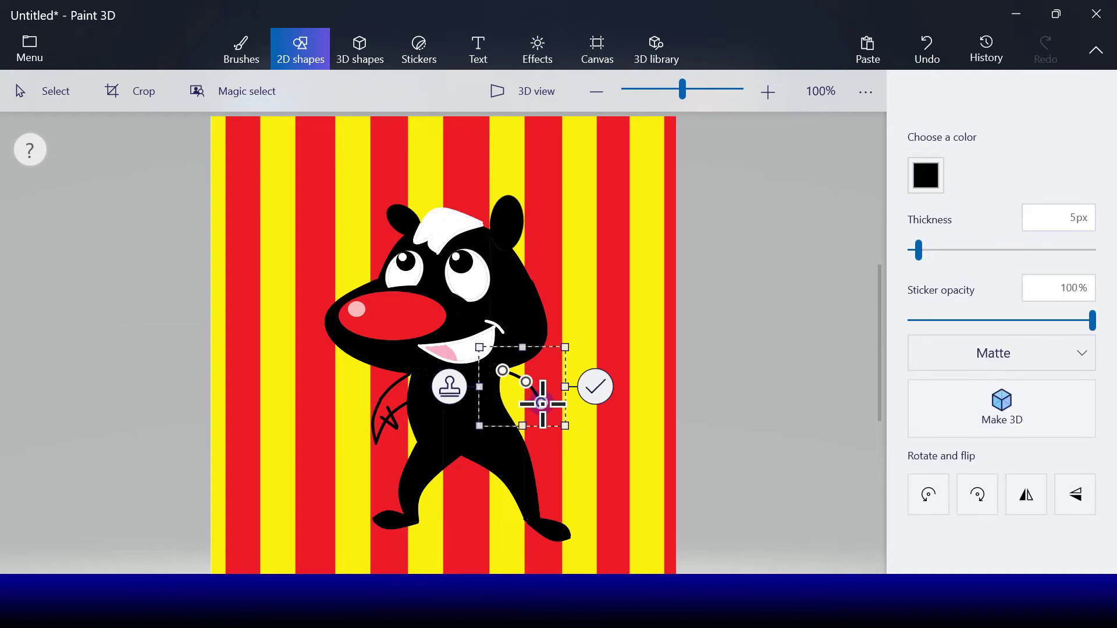
left_click(596, 387)
left_click(952, 168)
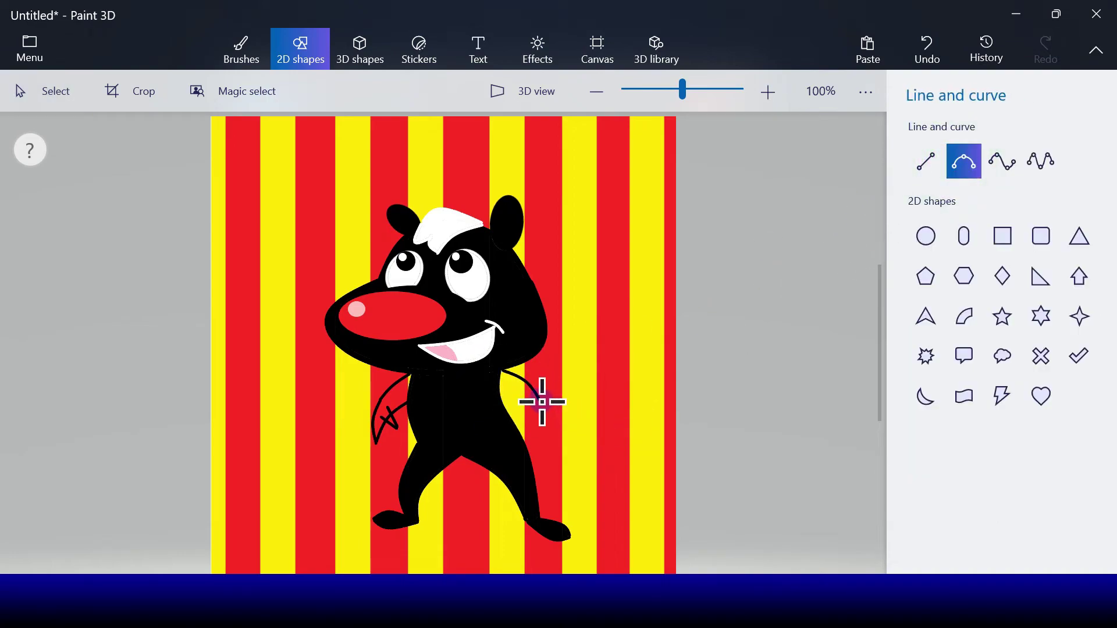
left_click_drag(542, 403, 554, 433)
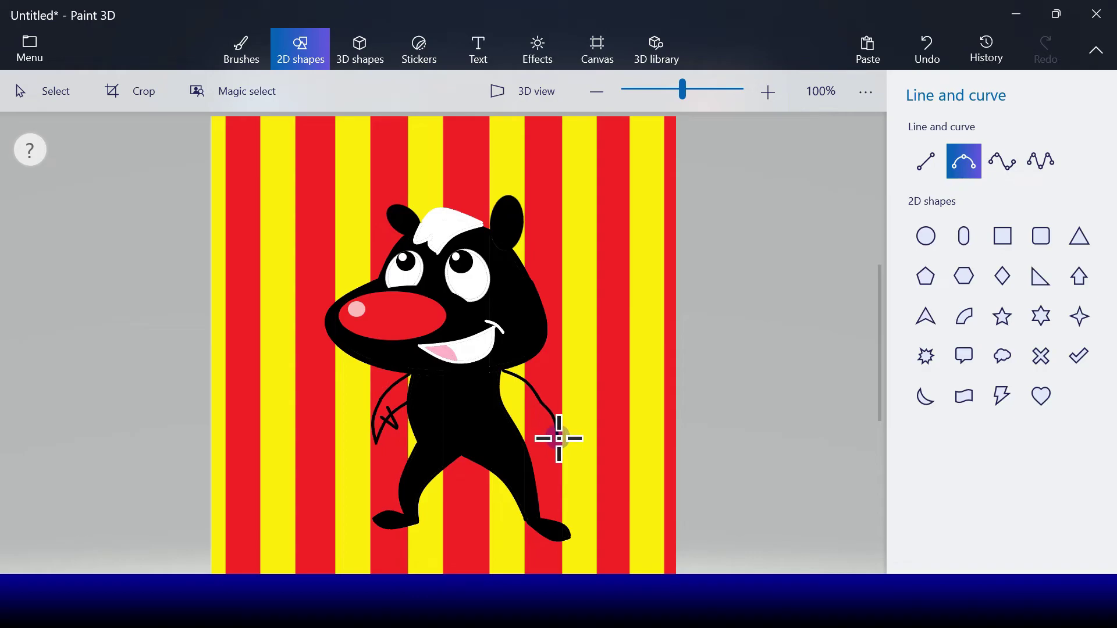
left_click_drag(558, 438, 558, 437)
left_click(617, 423)
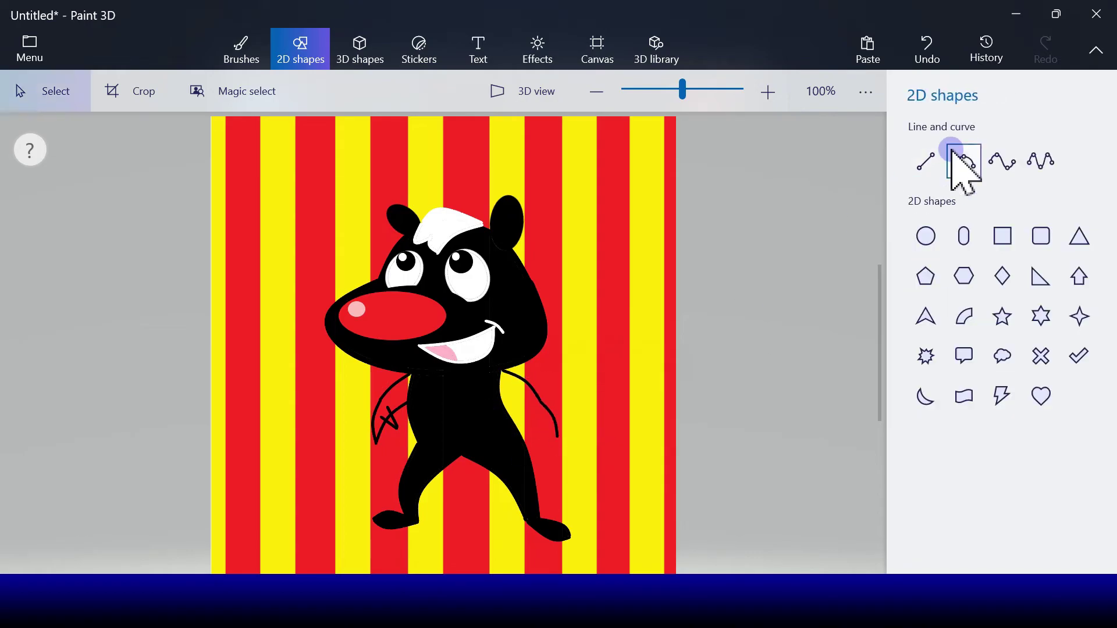
- Draw a black 3-point curve from the body's right side to the tip of the right arm as its lower edge
left_click(964, 177)
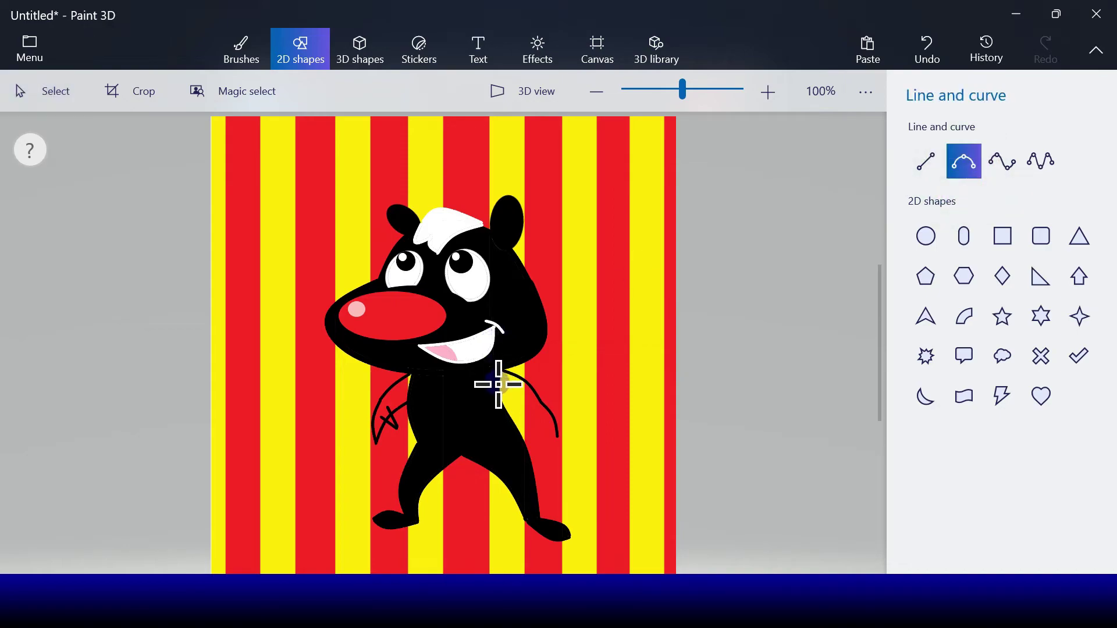
left_click_drag(498, 397, 555, 436)
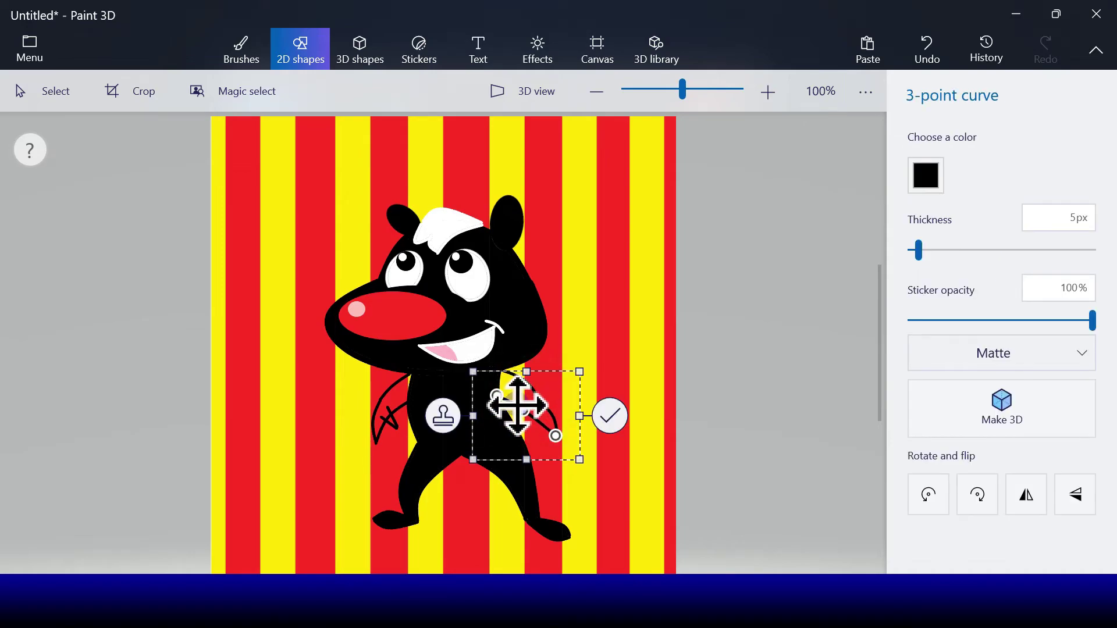
left_click(618, 427)
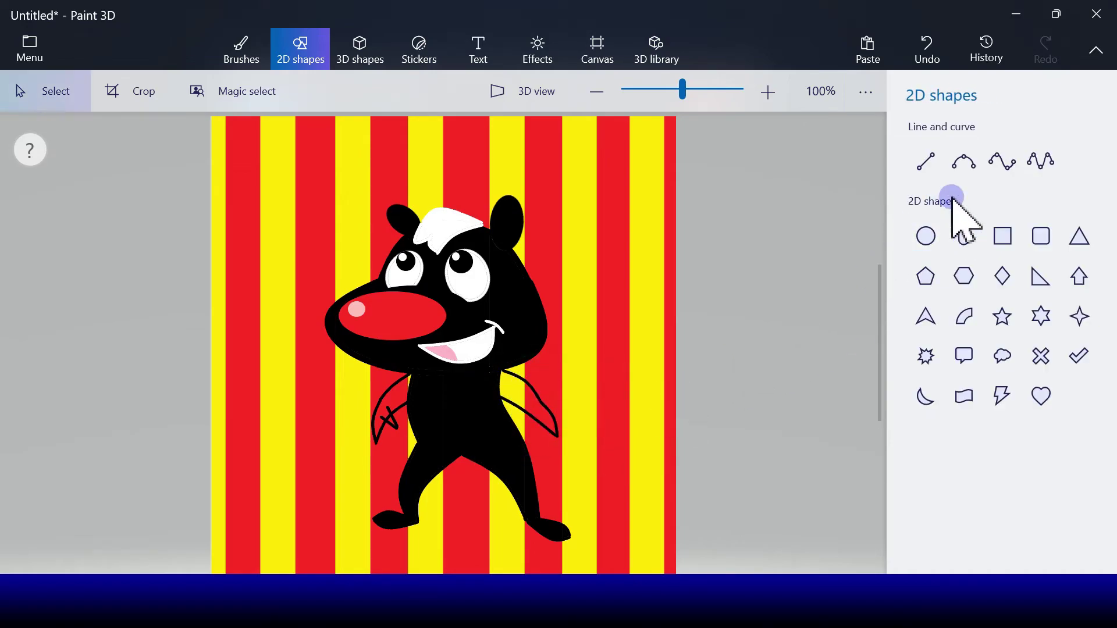
- Draw two short black straight lines meeting in a point below the right arm's lower edge as the fingers
left_click(926, 161)
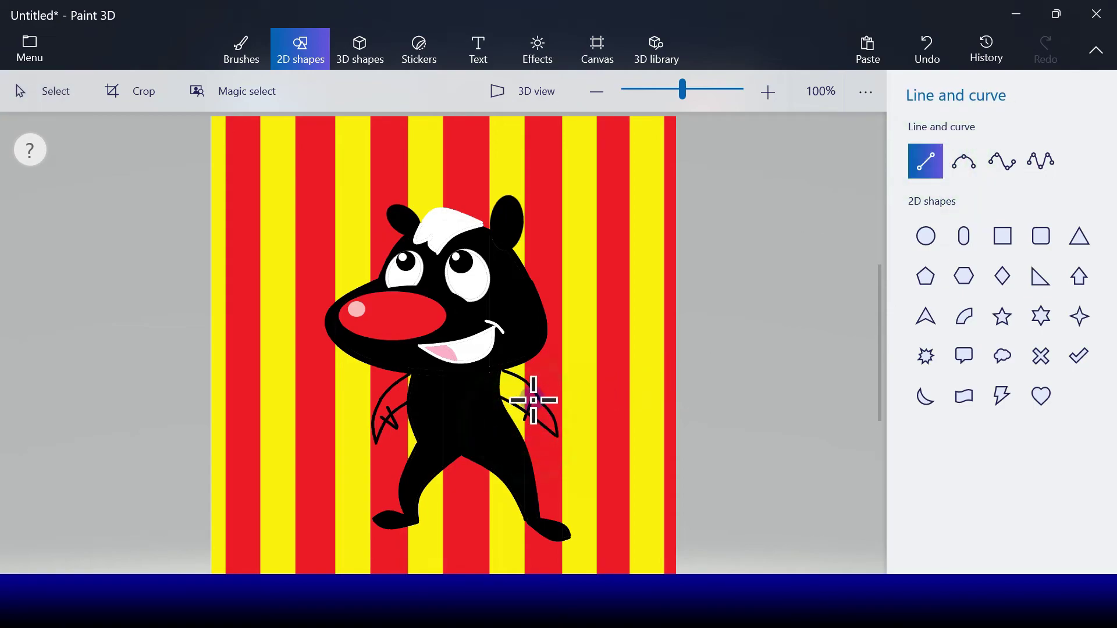
left_click_drag(530, 401, 524, 429)
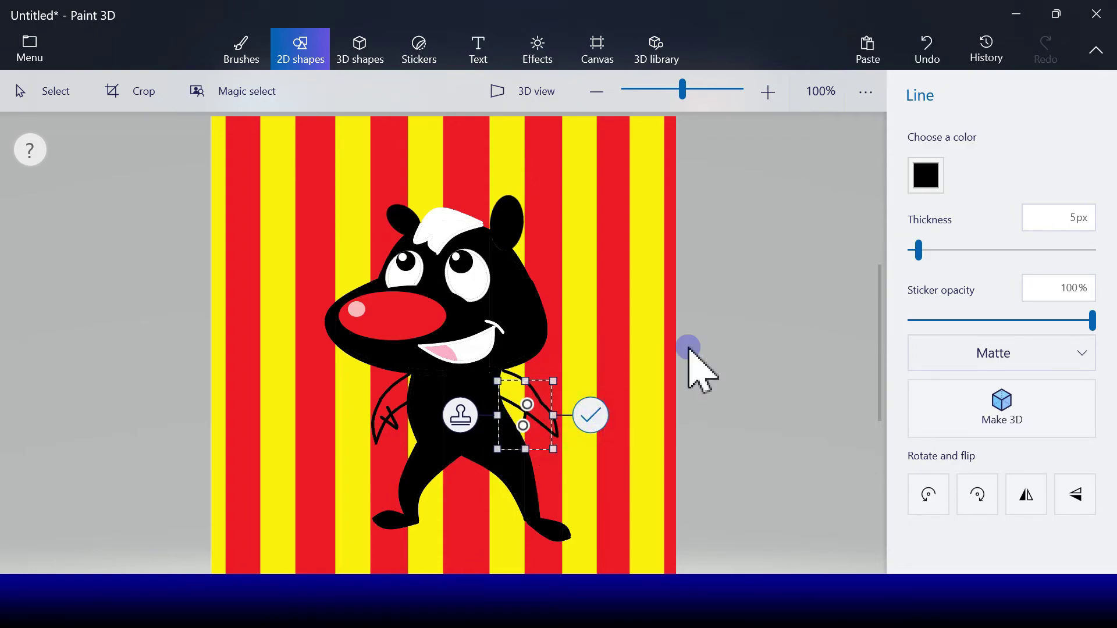
left_click(592, 416)
left_click(925, 160)
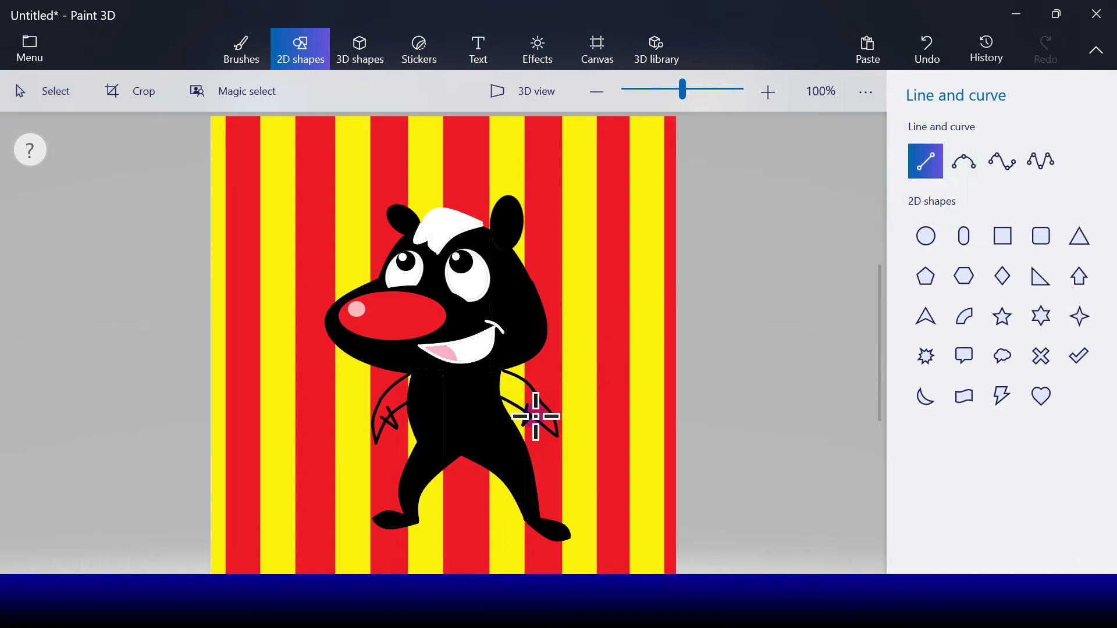
left_click_drag(540, 412, 525, 424)
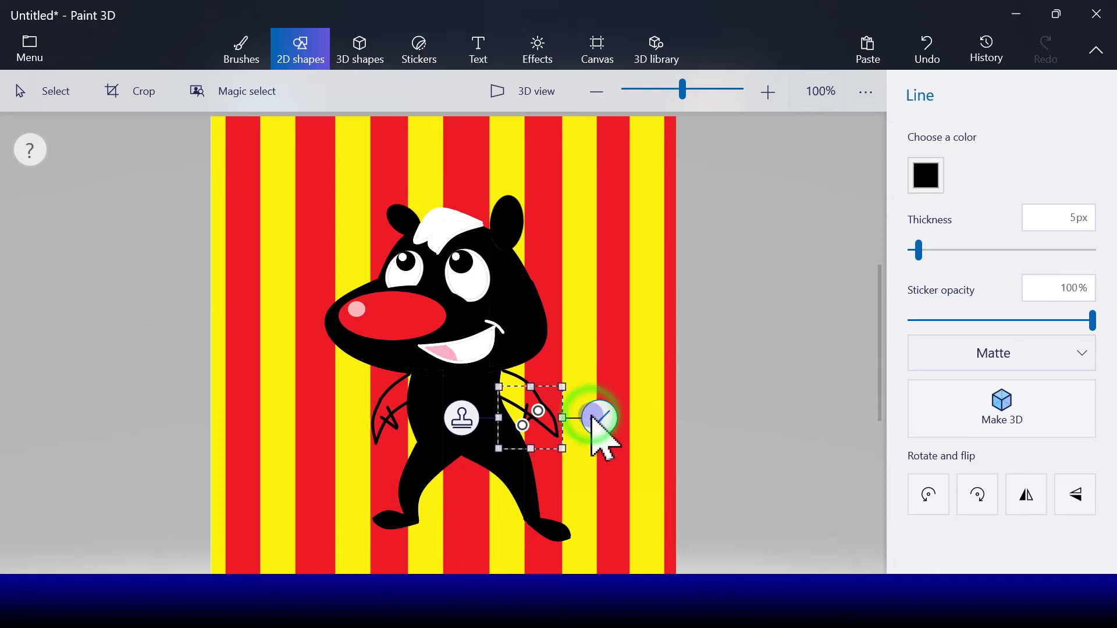
left_click(589, 414)
- Fill the right arm, its finger and the left arm with black
left_click(254, 57)
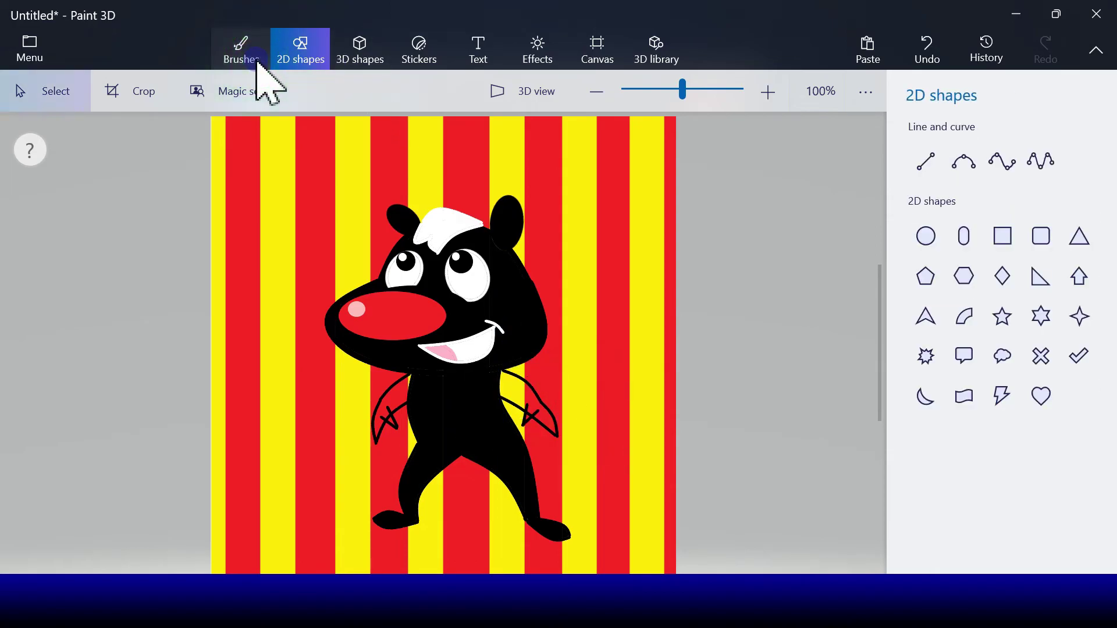
left_click(944, 398)
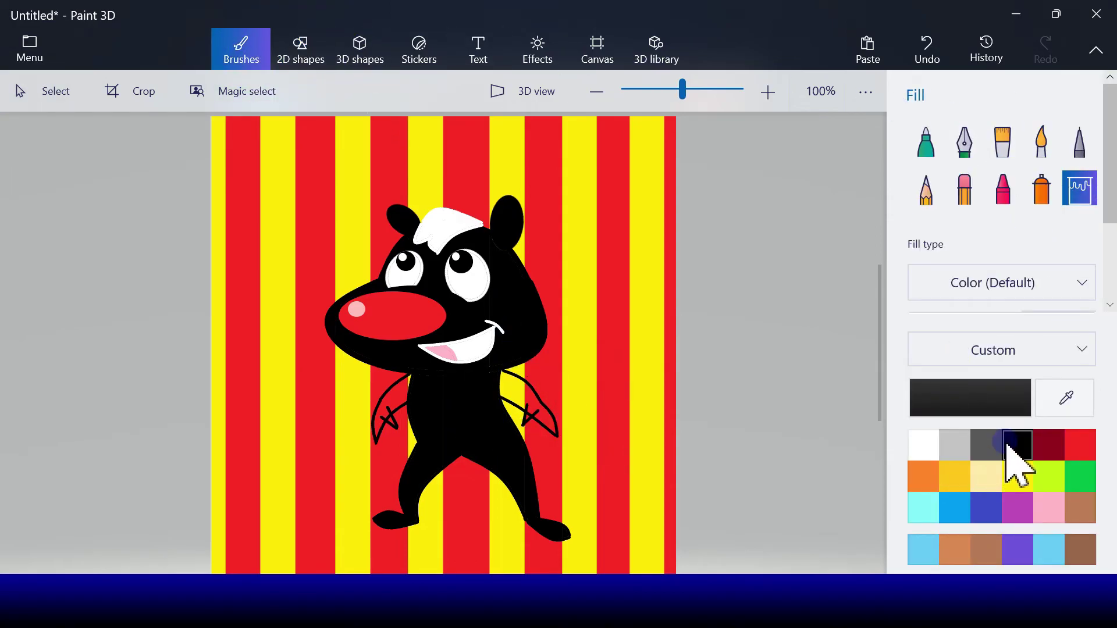
left_click(523, 394)
left_click(531, 420)
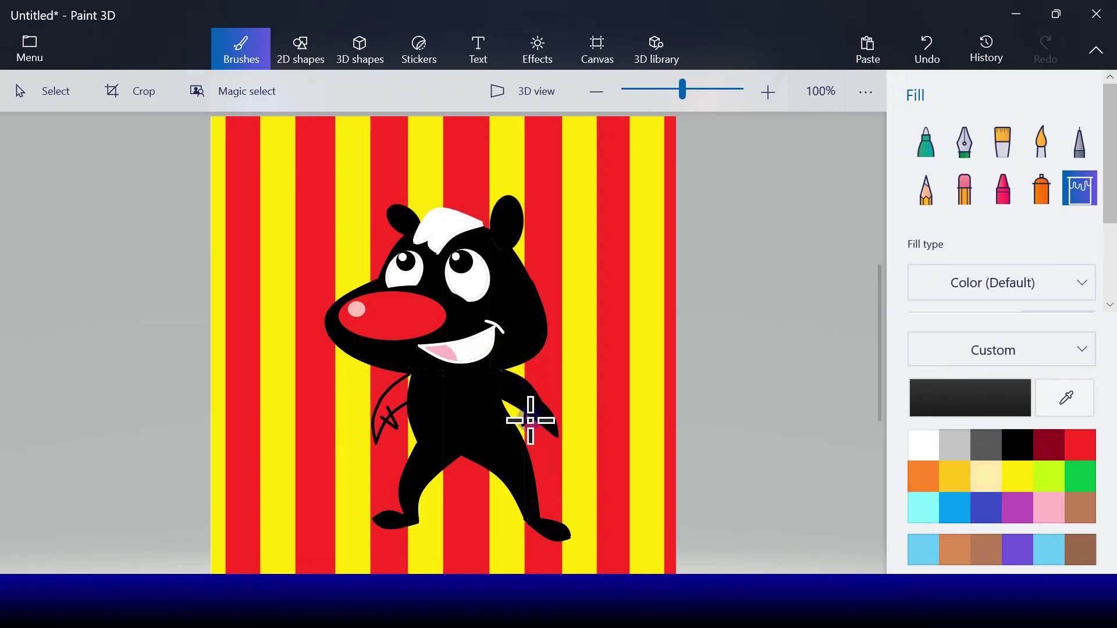
left_click(390, 397)
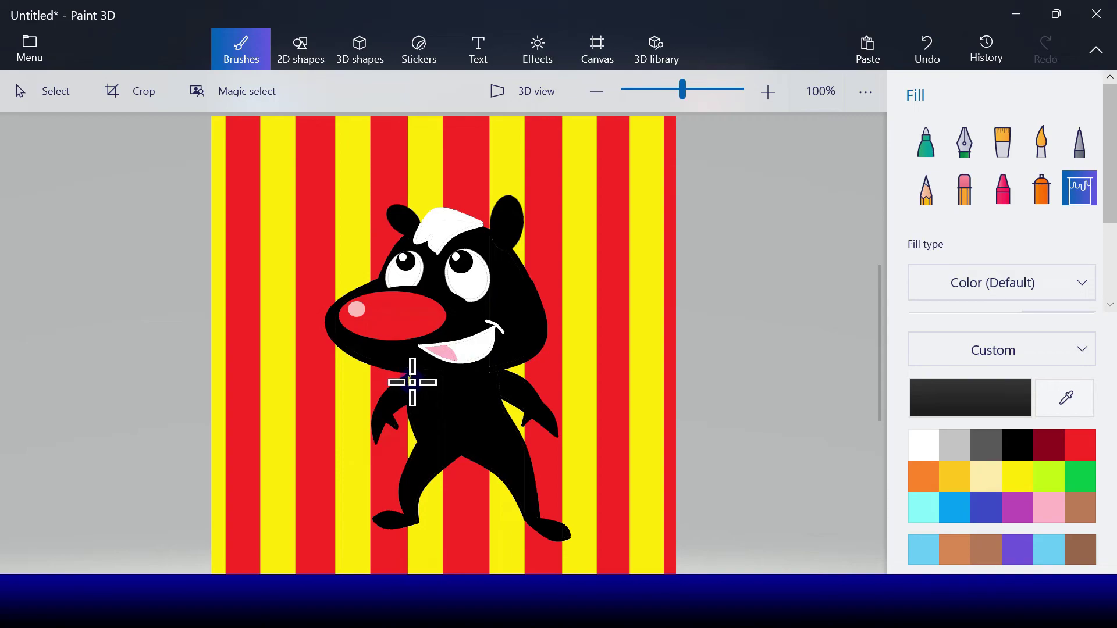
- Try to fill the small gap between the left shoulder and the head with black, and undo it
left_click(410, 381)
left_click(410, 378)
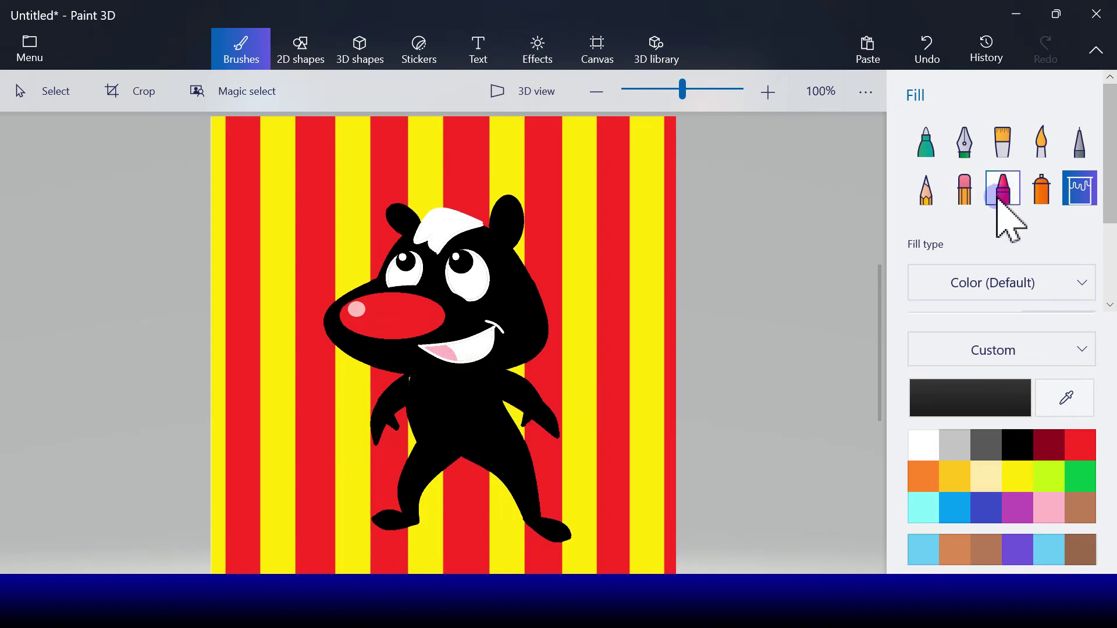
left_click(933, 48)
left_click(933, 47)
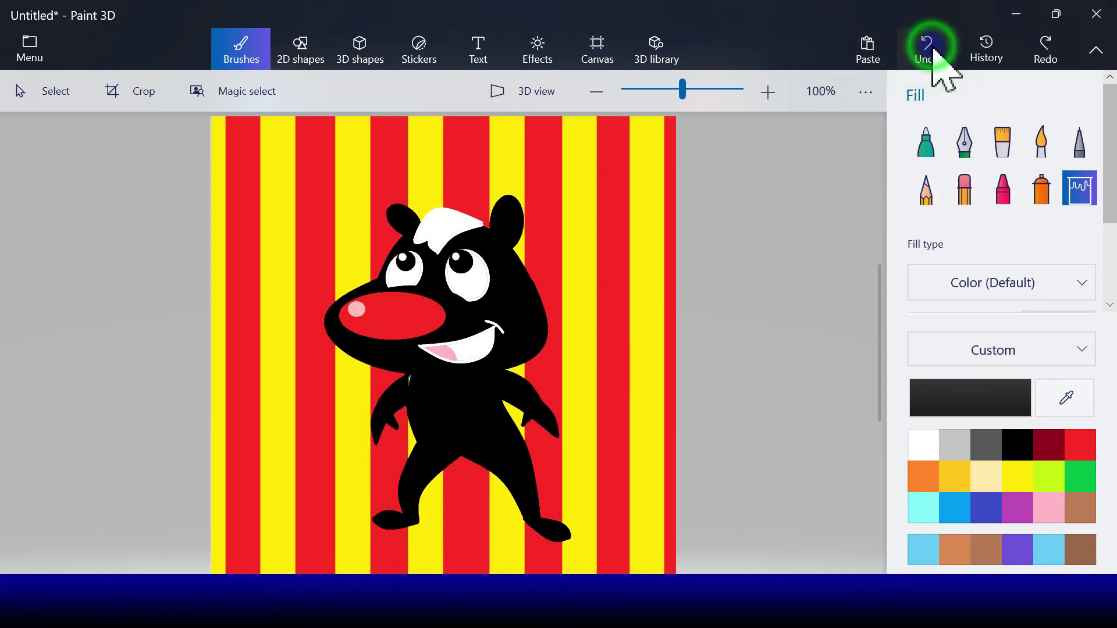
- Cover the small gap between the left shoulder and the head with dabs of the black 5px Marker
left_click(920, 135)
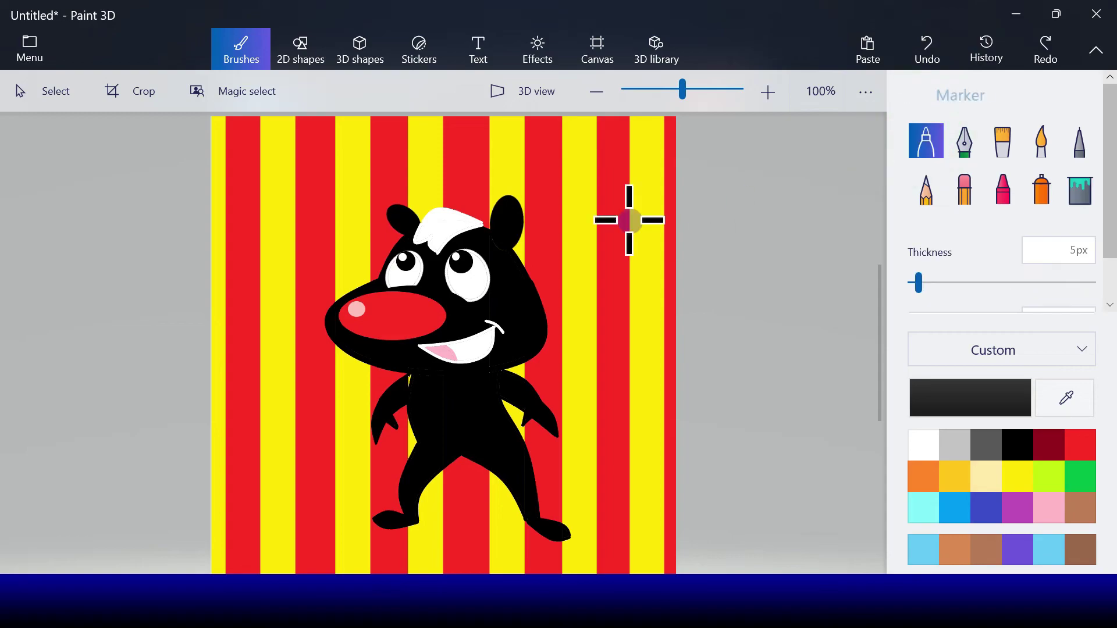
left_click(409, 378)
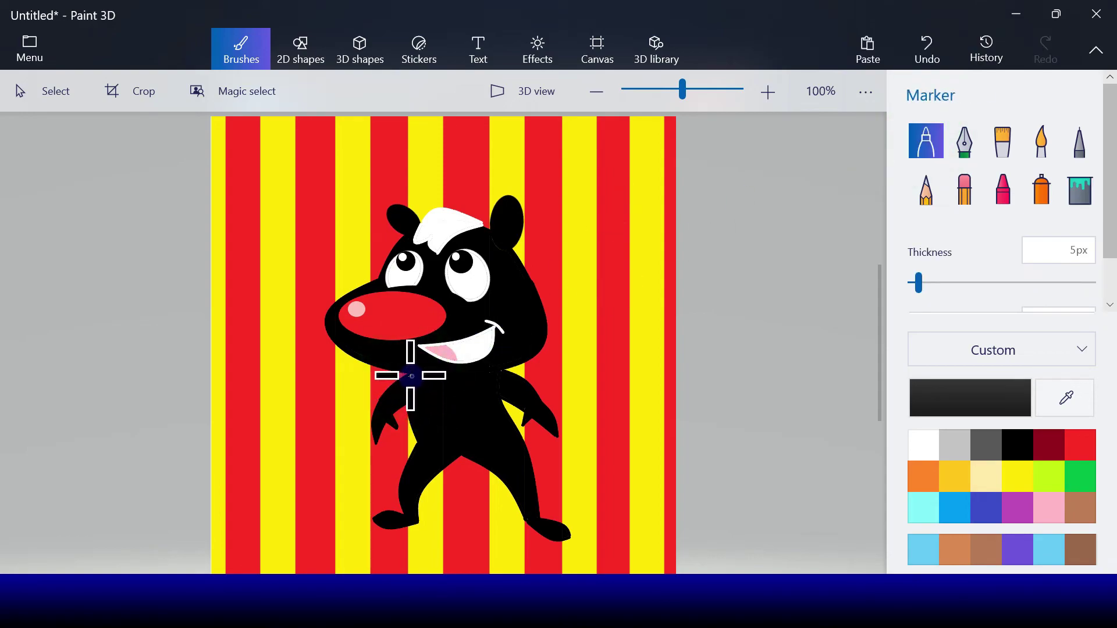
left_click(411, 375)
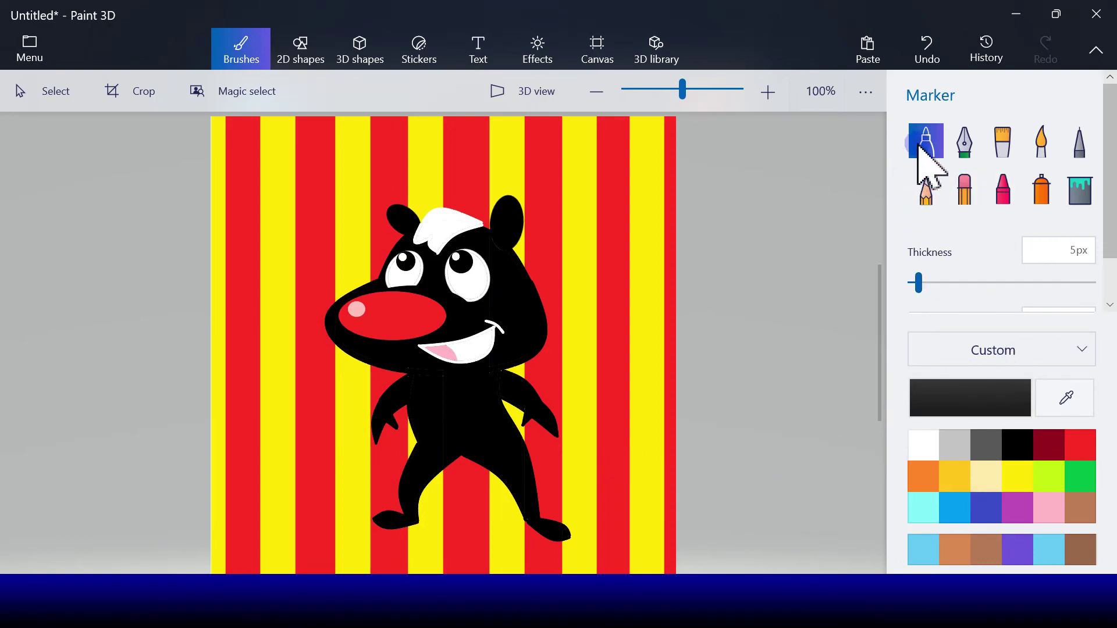
- Draw a black S-shaped 4-point curve from the right hip up past the canvas's right edge as the tail's upper edge
left_click(310, 64)
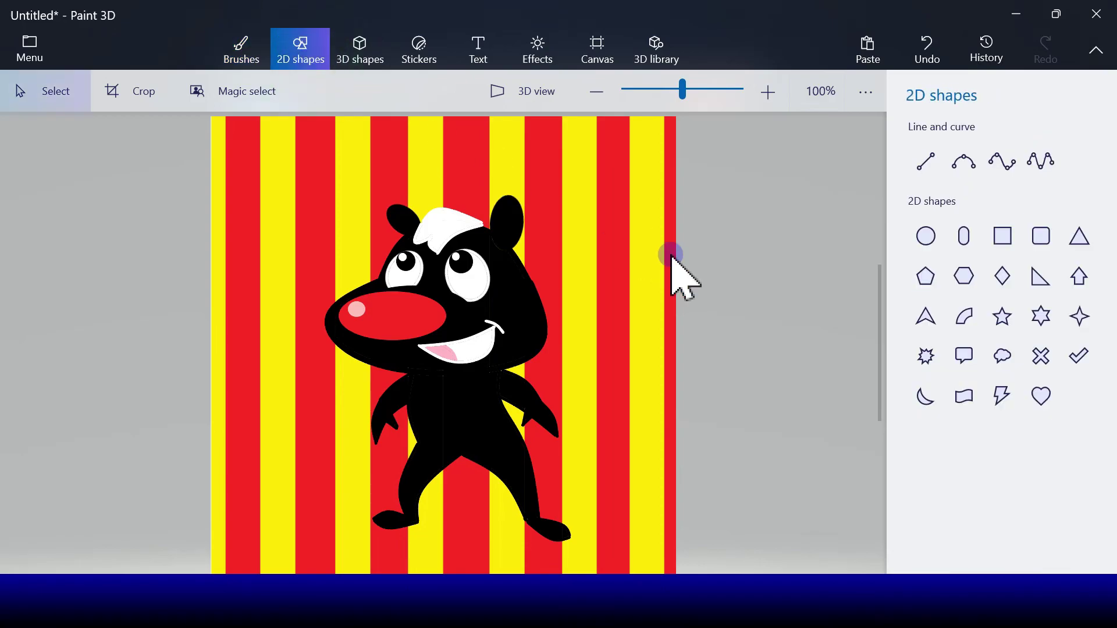
left_click(1004, 162)
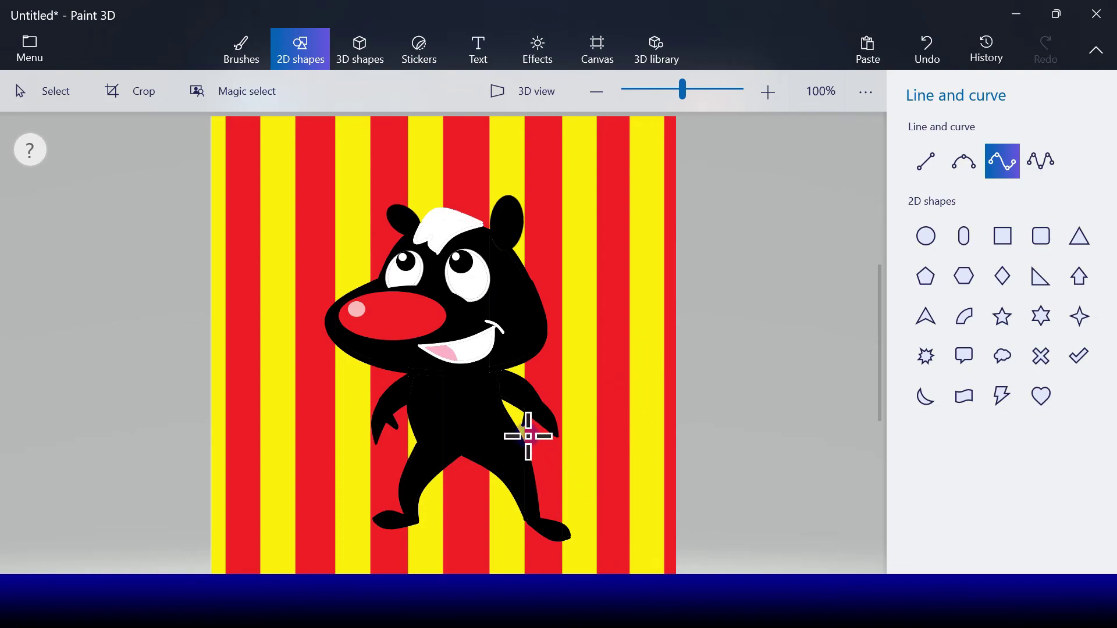
left_click_drag(521, 433, 681, 255)
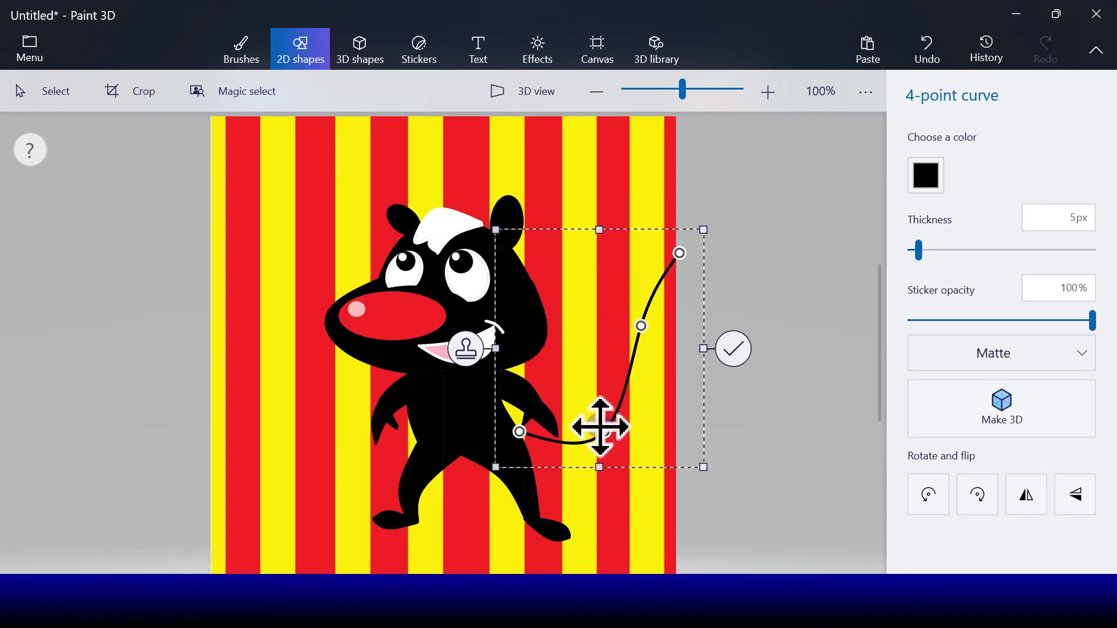
left_click_drag(587, 441, 576, 433)
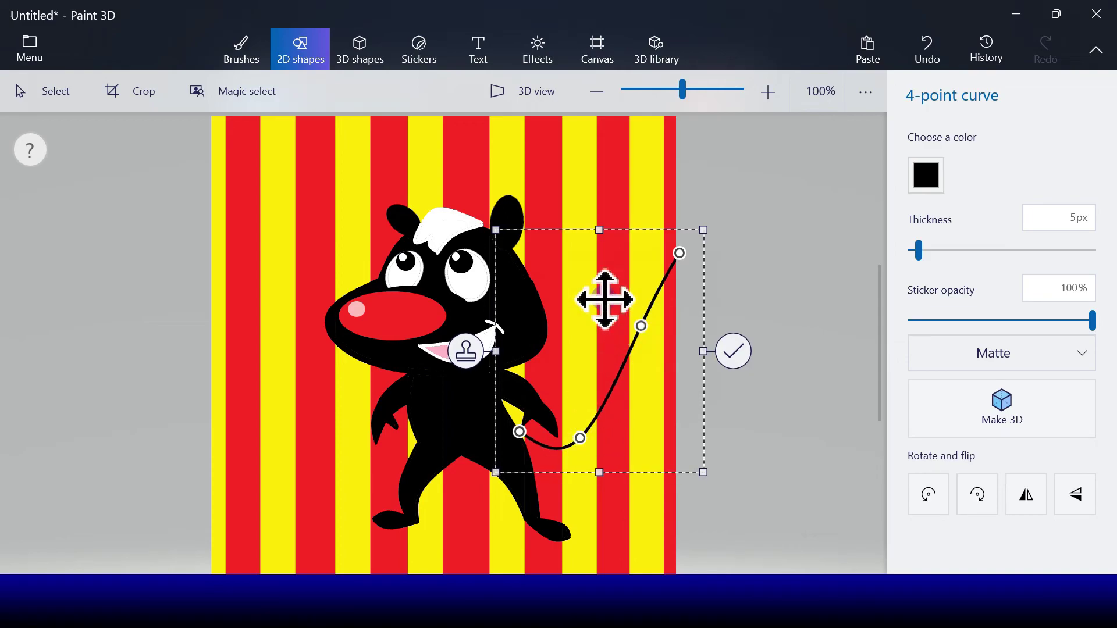
left_click_drag(641, 326, 615, 302)
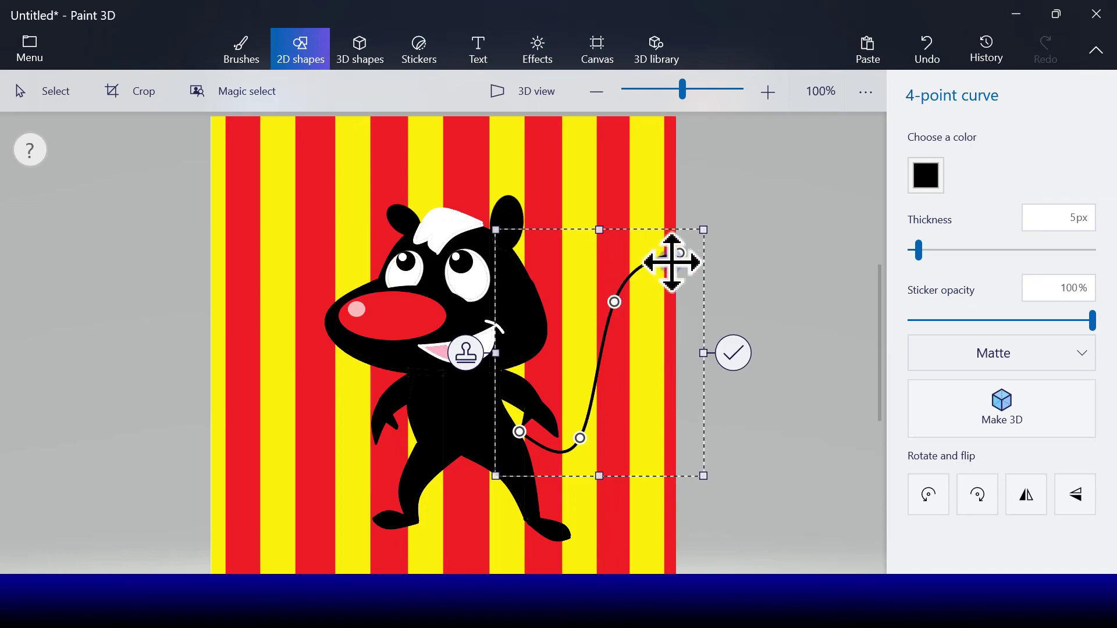
left_click_drag(680, 252, 682, 223)
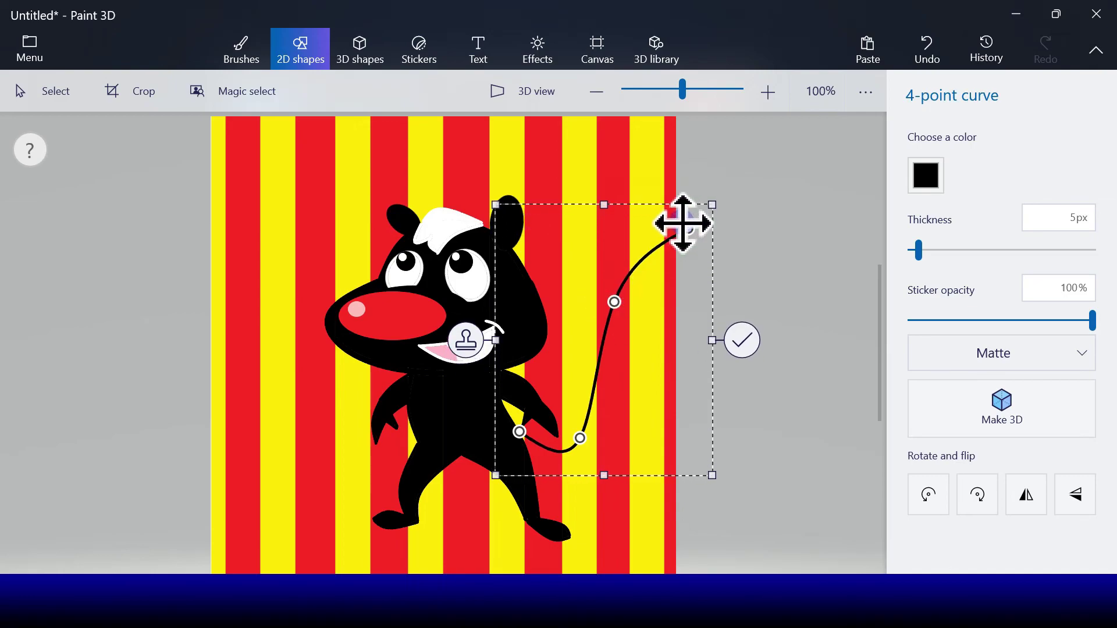
left_click(744, 340)
- Draw a second black 4-point curve below the first, from the right hip past the canvas's right edge, as the tail's lower edge
left_click(1012, 163)
left_click(1006, 161)
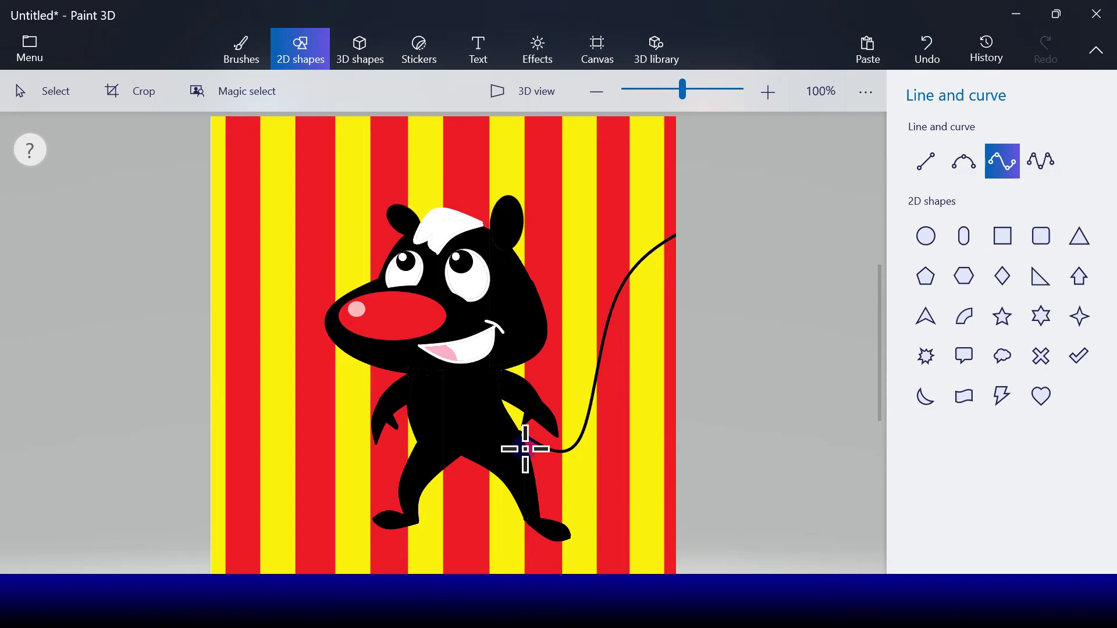
left_click_drag(651, 455, 712, 333)
left_click_drag(585, 411, 574, 469)
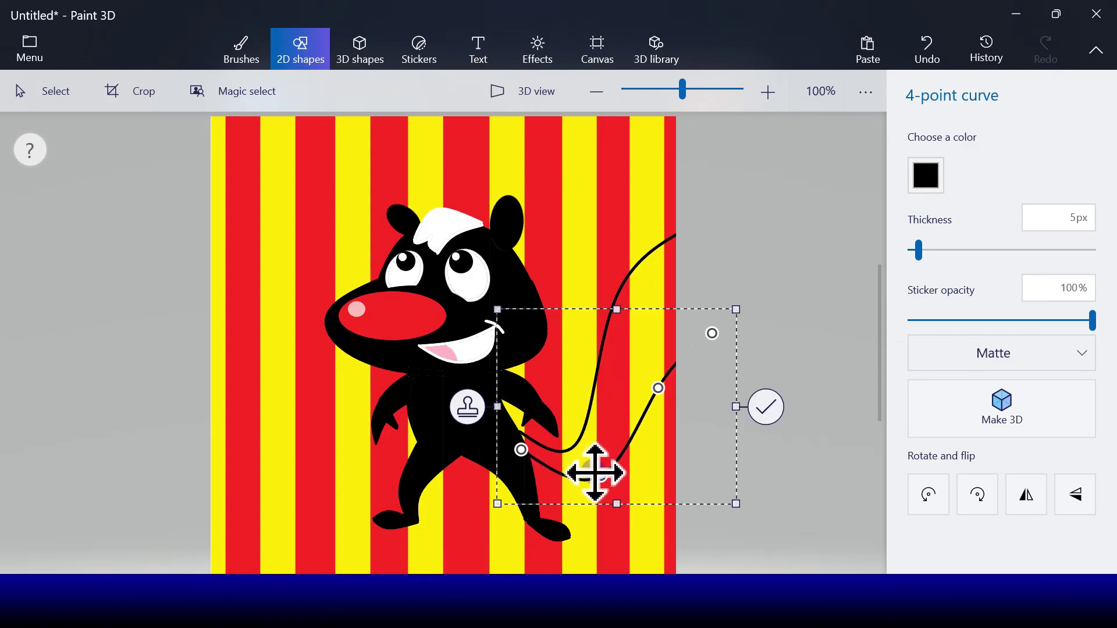
mouse_move(658, 389)
left_mouse_down()
mouse_move(652, 410)
mouse_move(653, 396)
left_mouse_up()
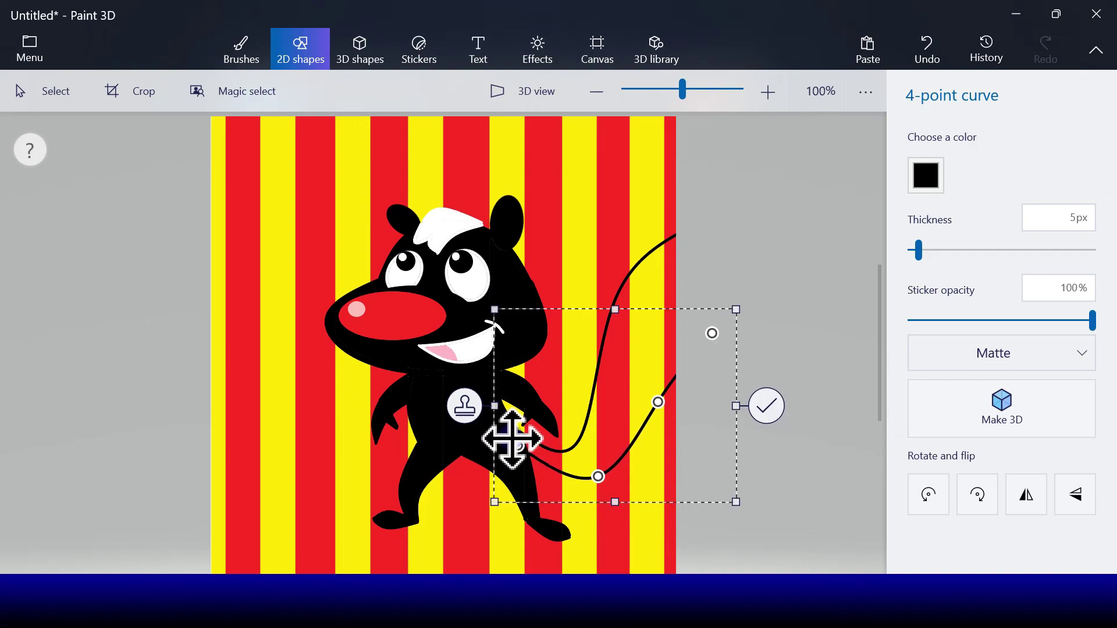
mouse_move(664, 400)
left_mouse_down()
mouse_move(653, 386)
mouse_move(675, 393)
left_mouse_up()
left_click(770, 405)
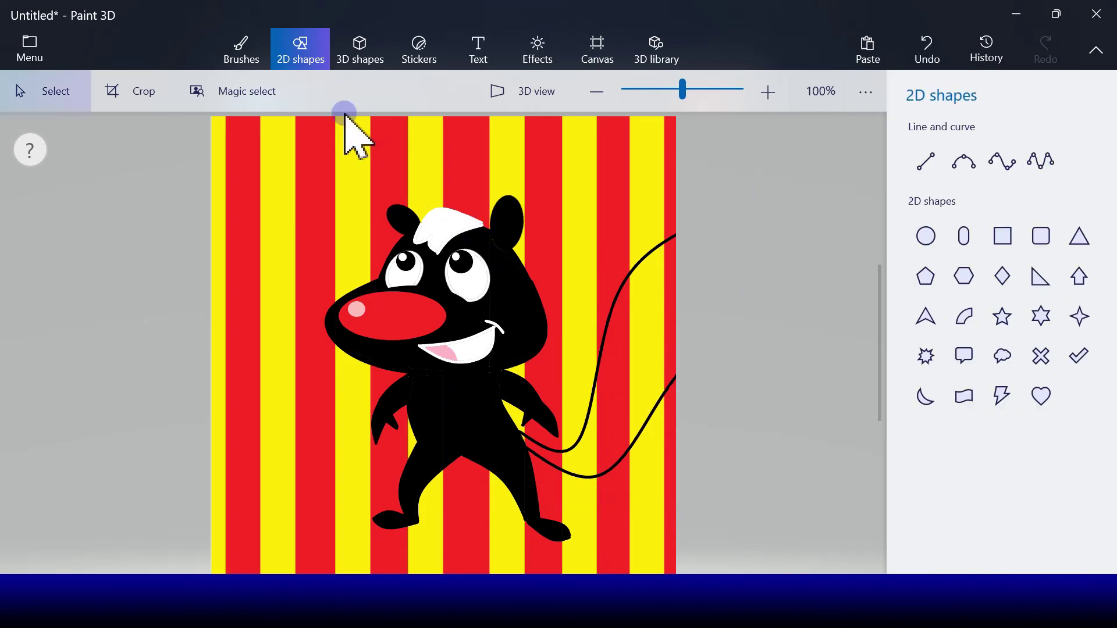
- Draw a white 3-point curve inside the tail, from its middle up to the upper edge's outer end
left_click(964, 164)
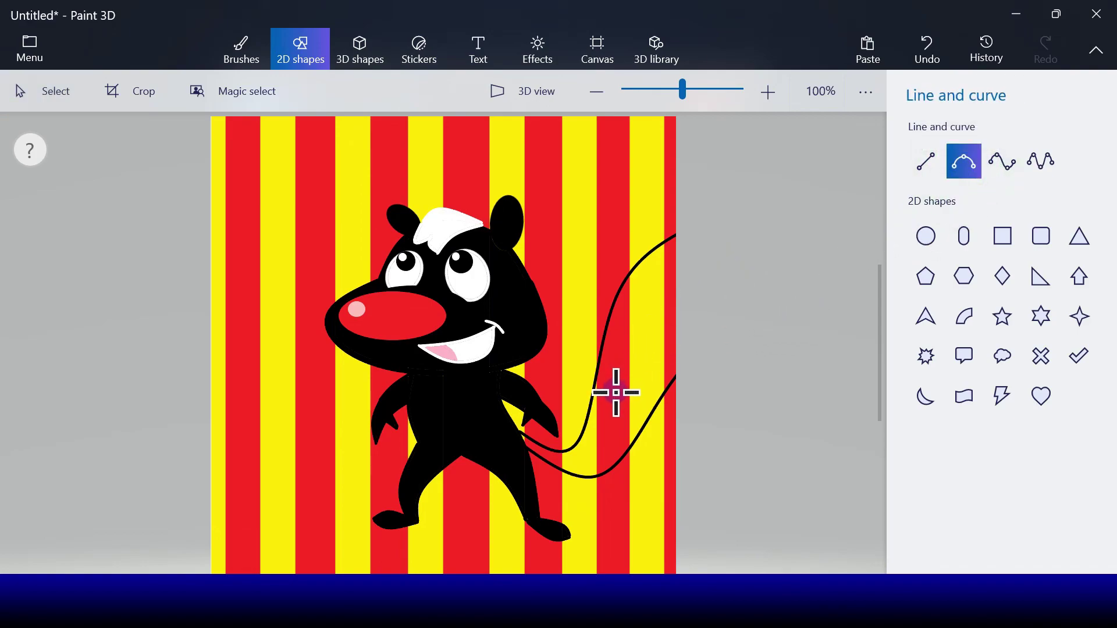
left_click_drag(616, 392, 686, 229)
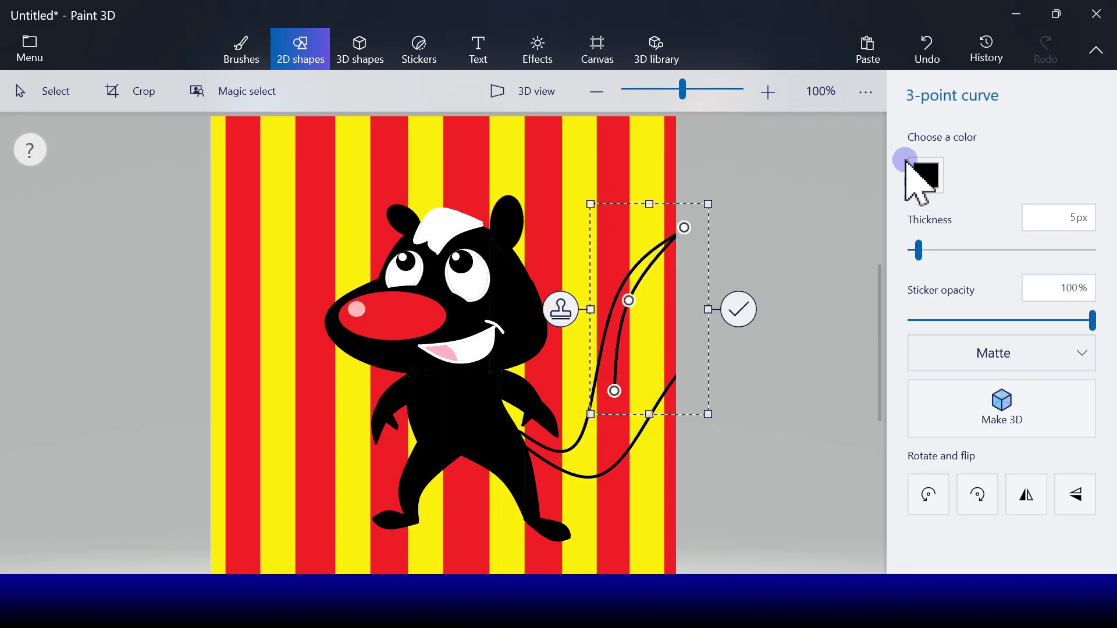
left_click(924, 174)
left_click(858, 251)
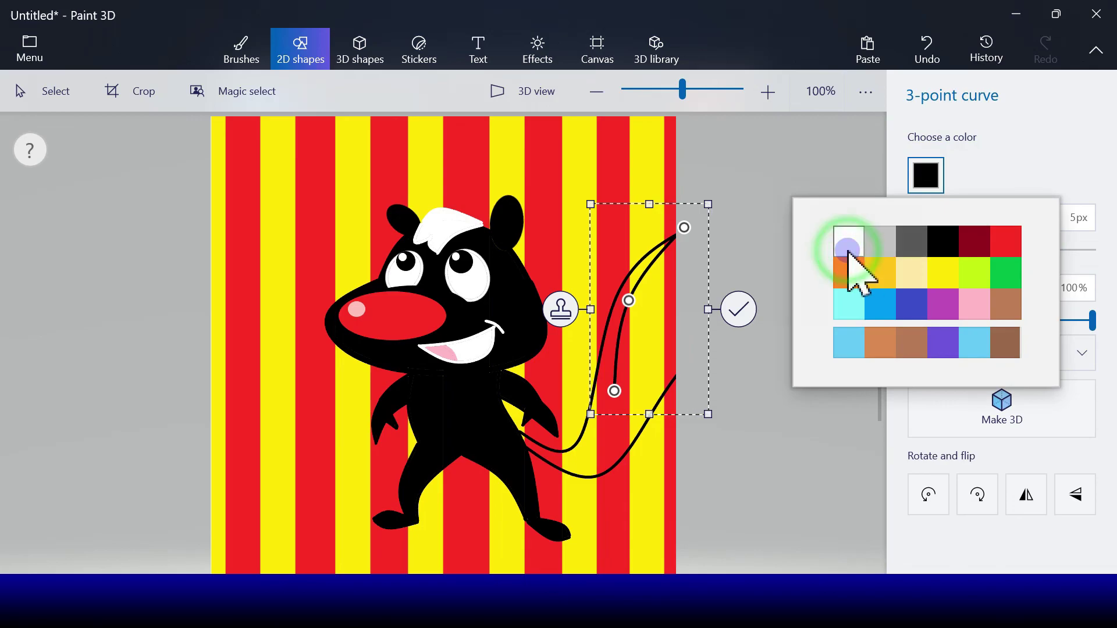
left_click(737, 311)
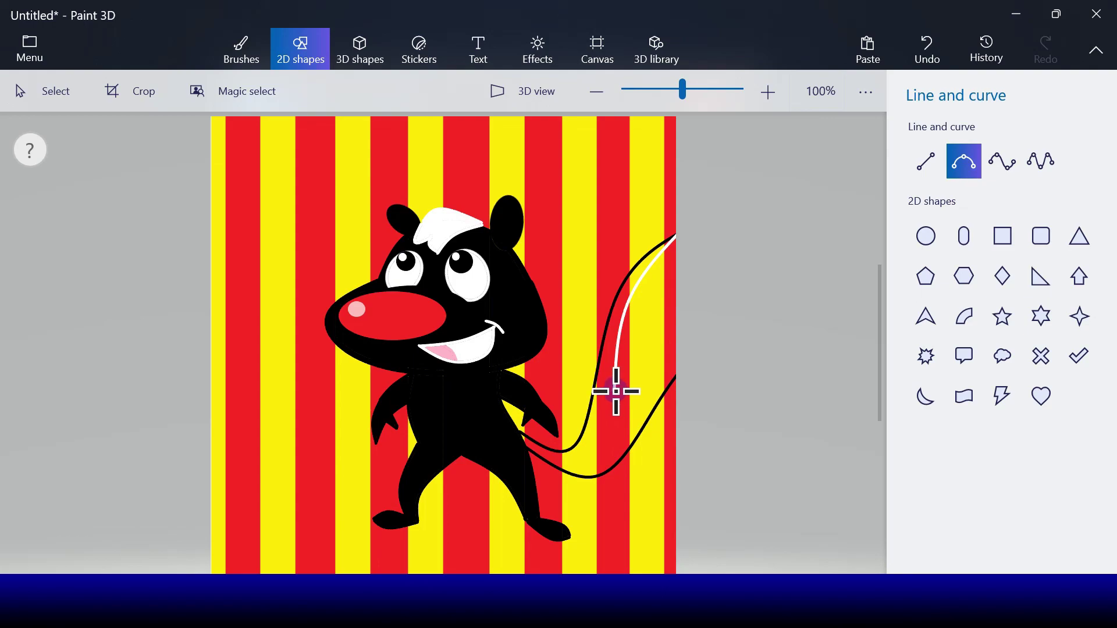
- Draw a second white 3-point curve from the first one's lower end past the canvas's right edge to outline the tail stripe
mouse_move(616, 391)
left_mouse_down()
mouse_move(696, 277)
mouse_move(736, 263)
left_mouse_up()
left_click_drag(659, 309, 664, 294)
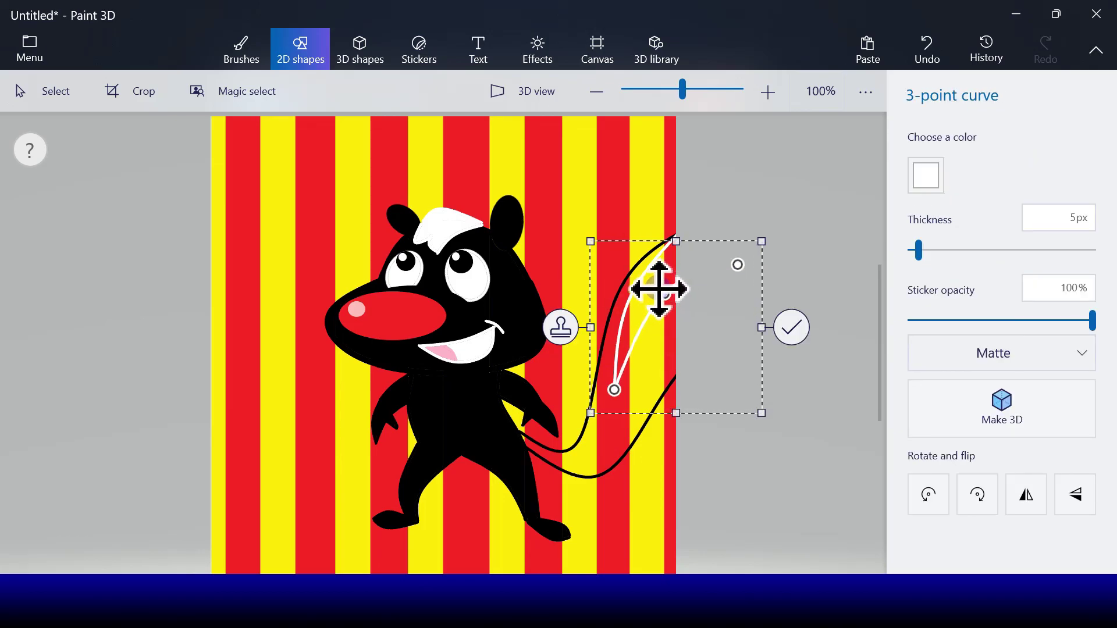
left_click(791, 327)
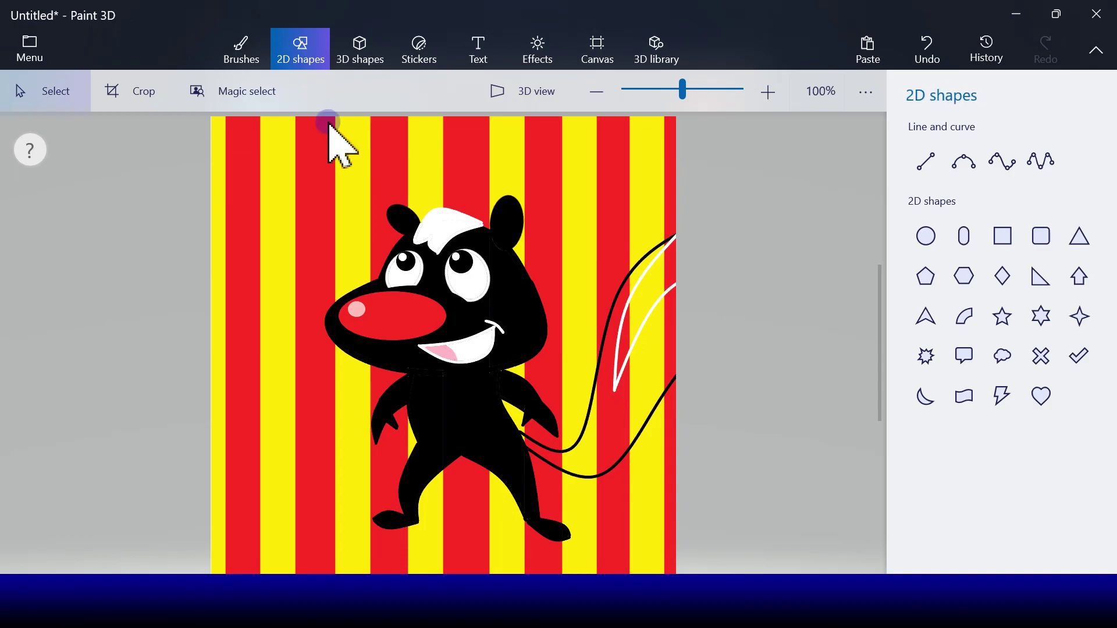
- Fill the tail areas around the white-outlined stripe with black
left_click(245, 56)
left_click(1078, 192)
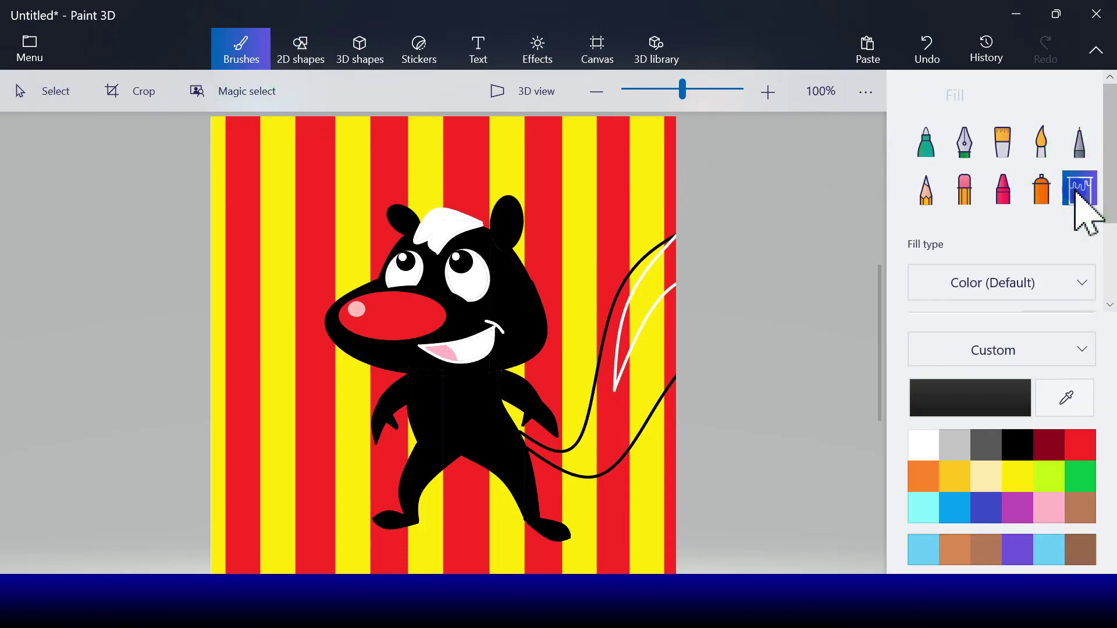
left_click(521, 445)
left_click(588, 453)
left_click(606, 446)
left_click(656, 349)
left_click(674, 339)
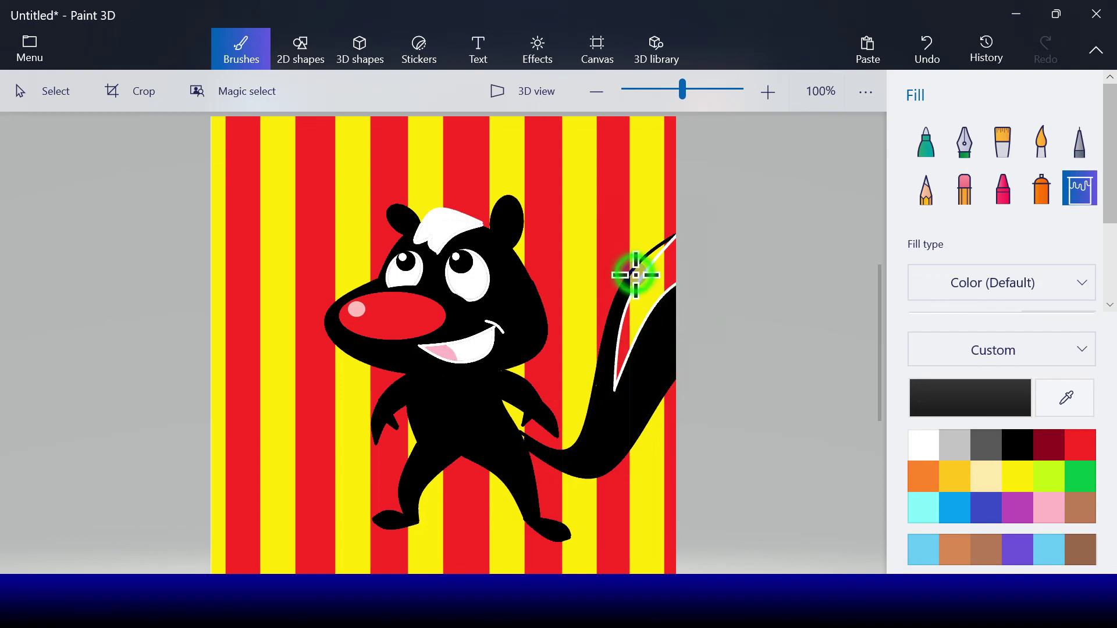
left_click(948, 365)
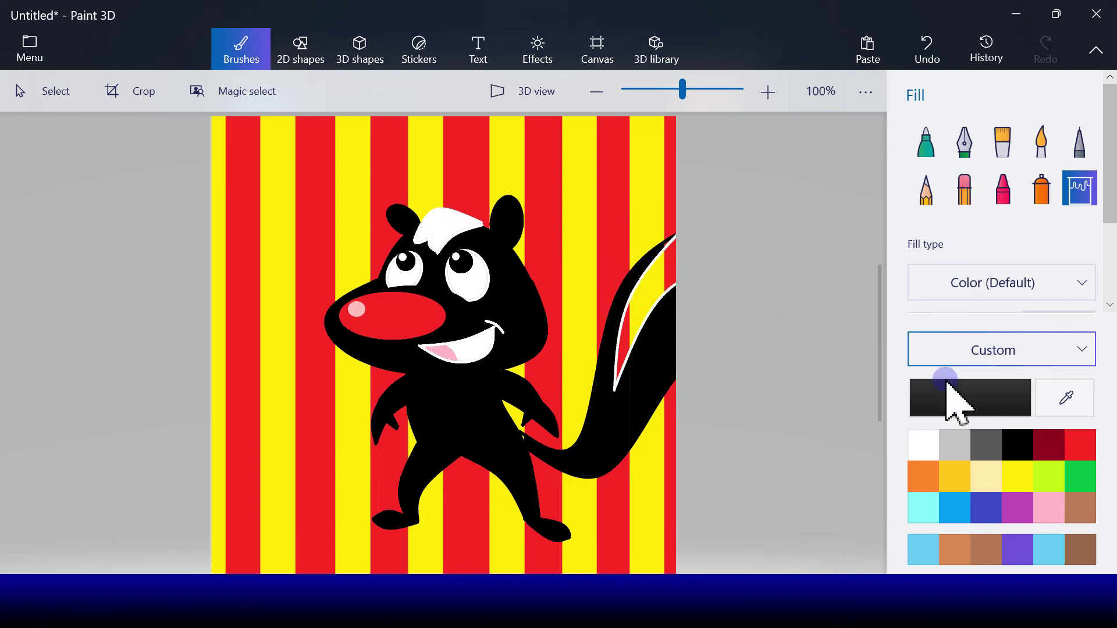
- Fill all the red and yellow areas inside the tail's outlined stripe with white
left_click(922, 444)
left_click(624, 349)
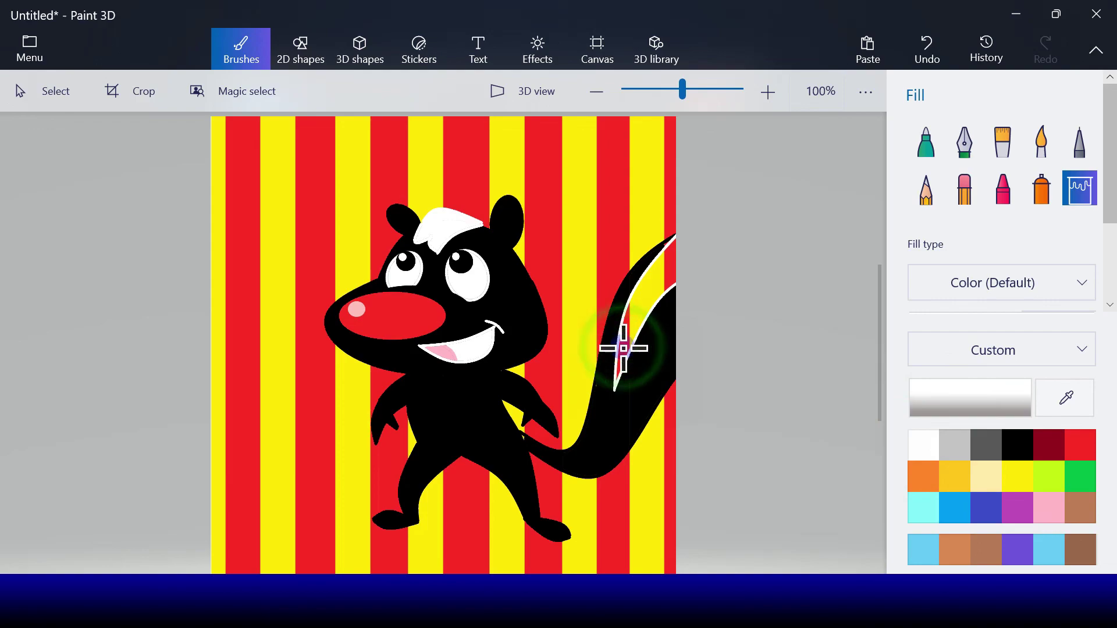
left_click(663, 277)
left_click(671, 274)
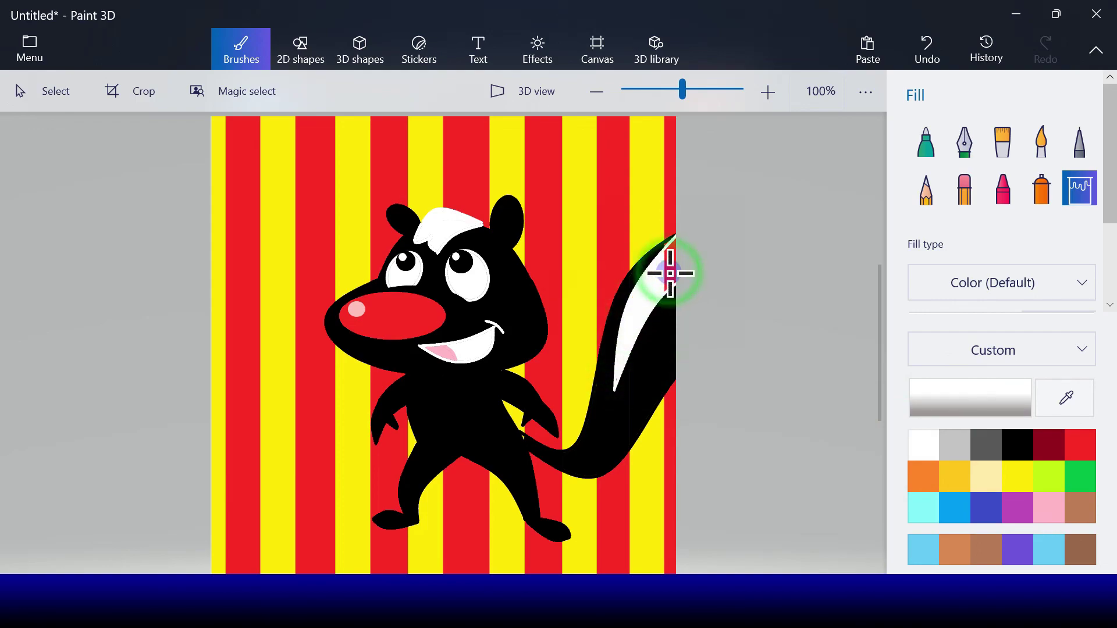
left_click(670, 273)
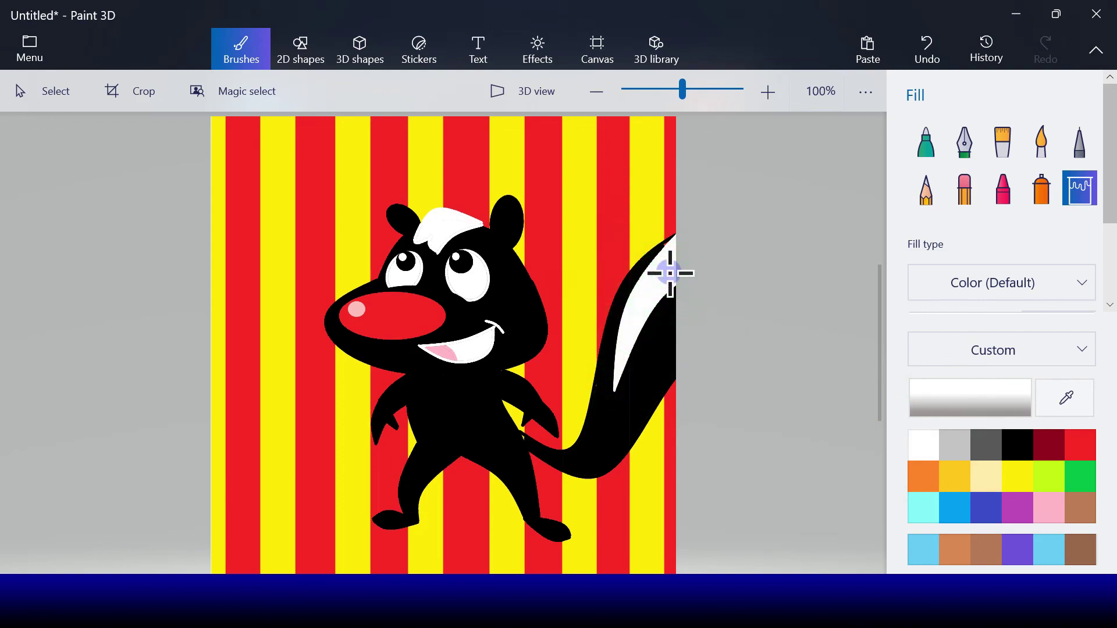
- Fill the leftover area at the tail's upper tip with black and touch up the tail's base with a 5px black Marker
left_click(1019, 445)
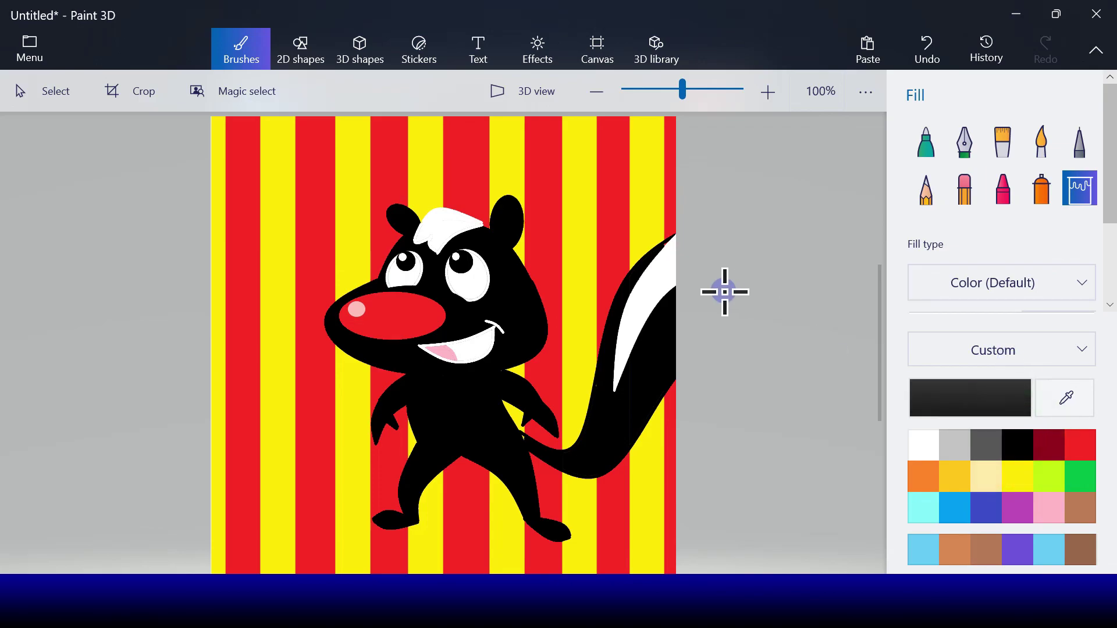
left_click(667, 245)
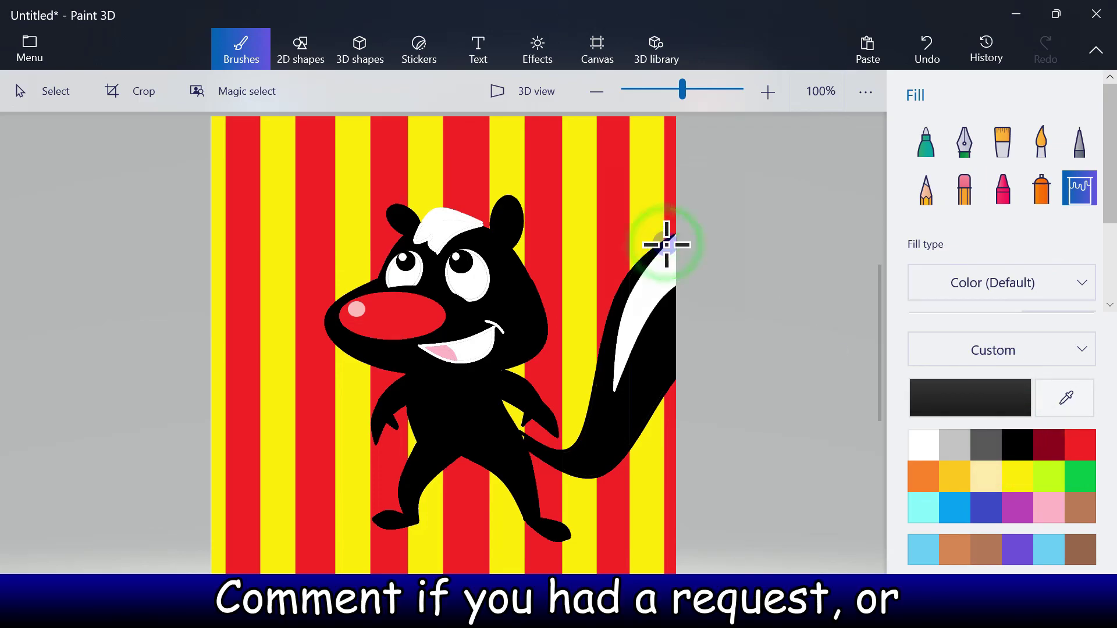
left_click(926, 142)
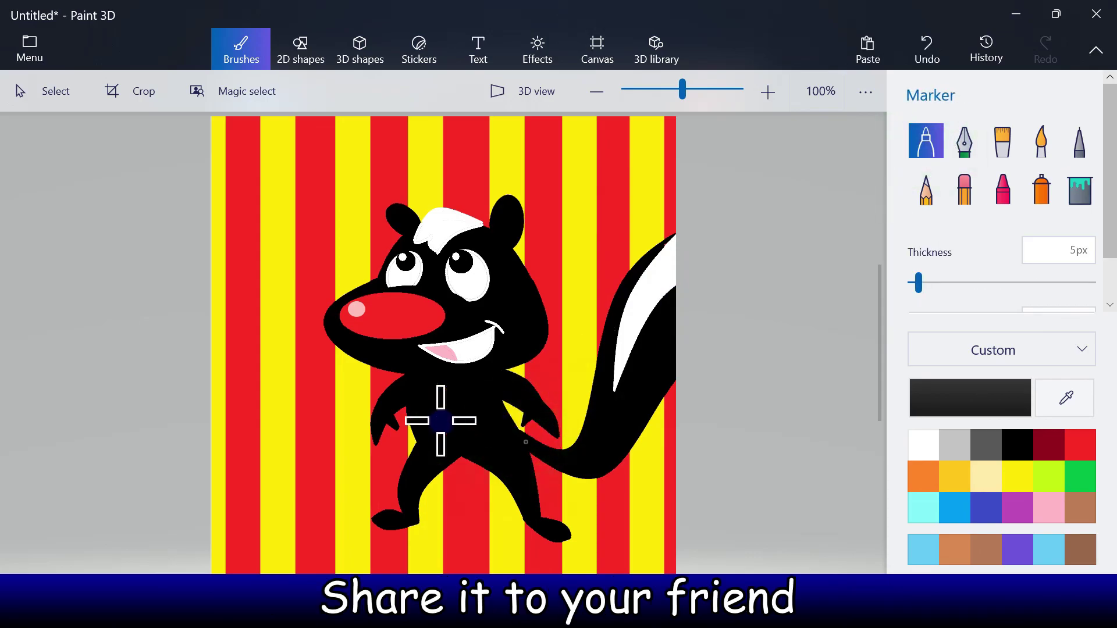
left_click(89, 352)
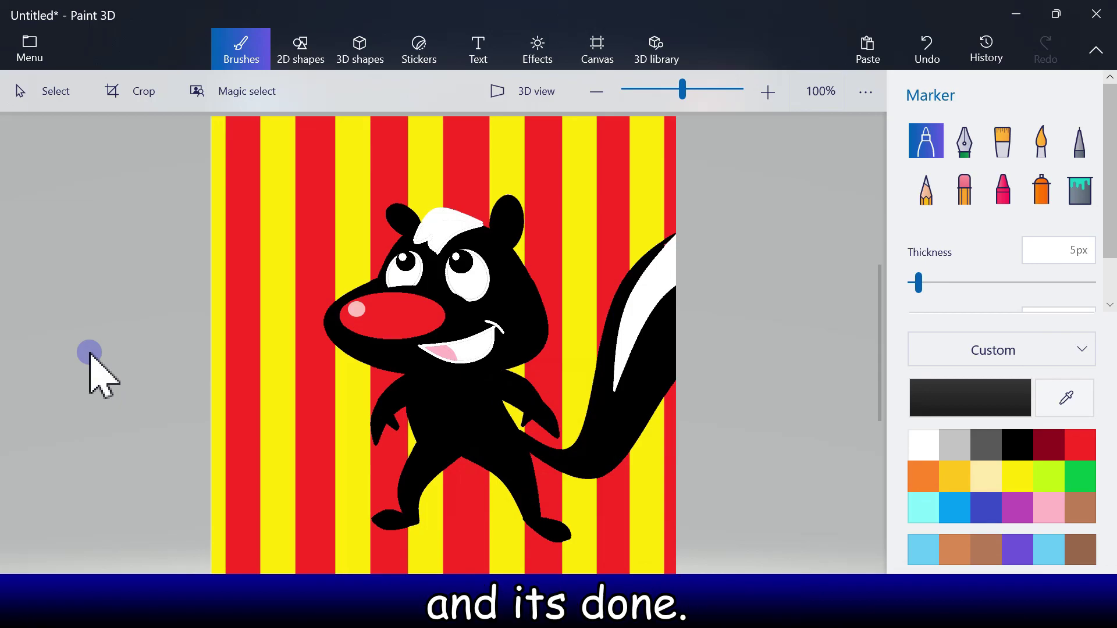